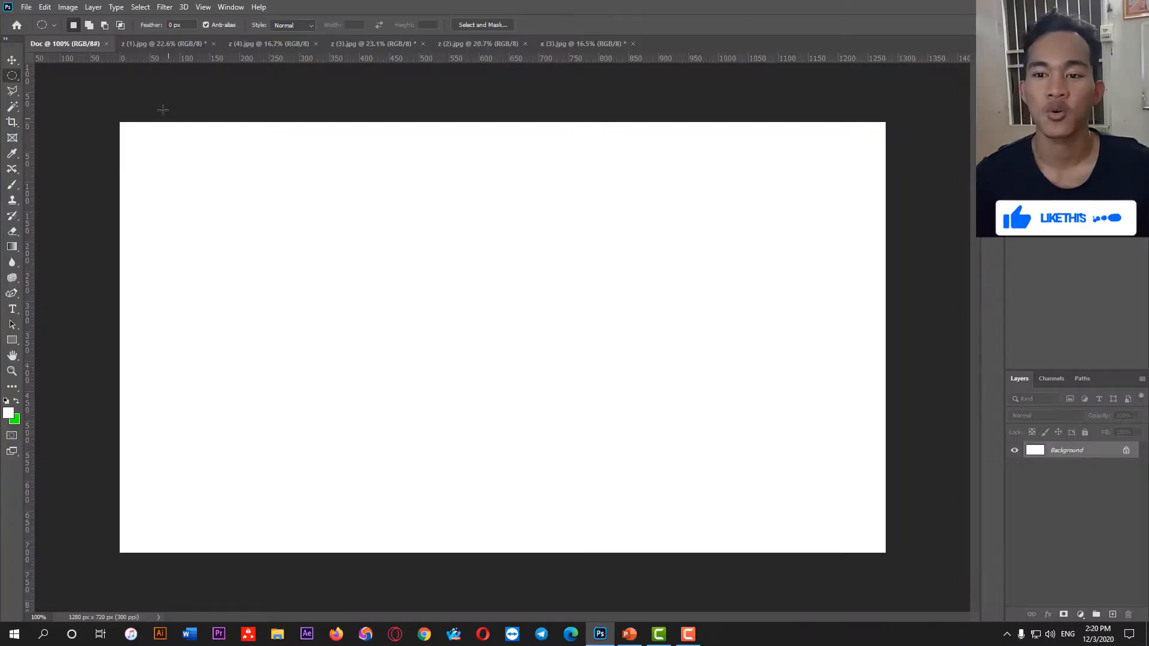
# Look through the open photos z (1).jpg, z (4).jpg, z (3).jpg, z (2).jpg and x (3).jpg
pyautogui.click(164, 45)
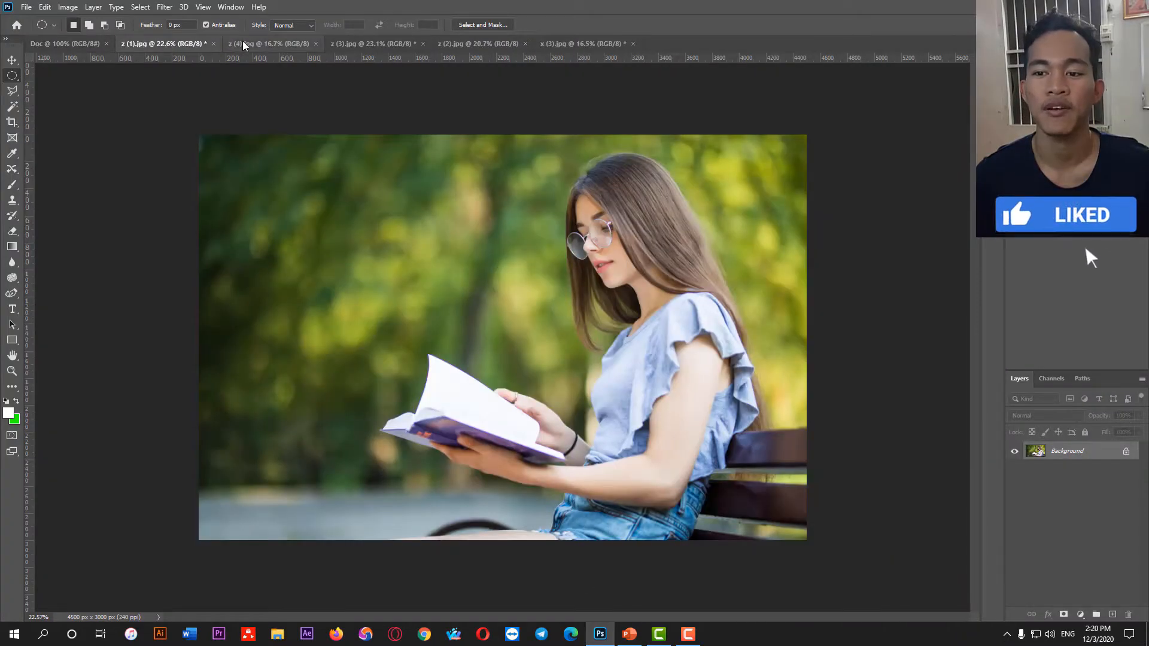
pyautogui.click(269, 43)
pyautogui.click(389, 43)
pyautogui.click(514, 43)
pyautogui.click(559, 44)
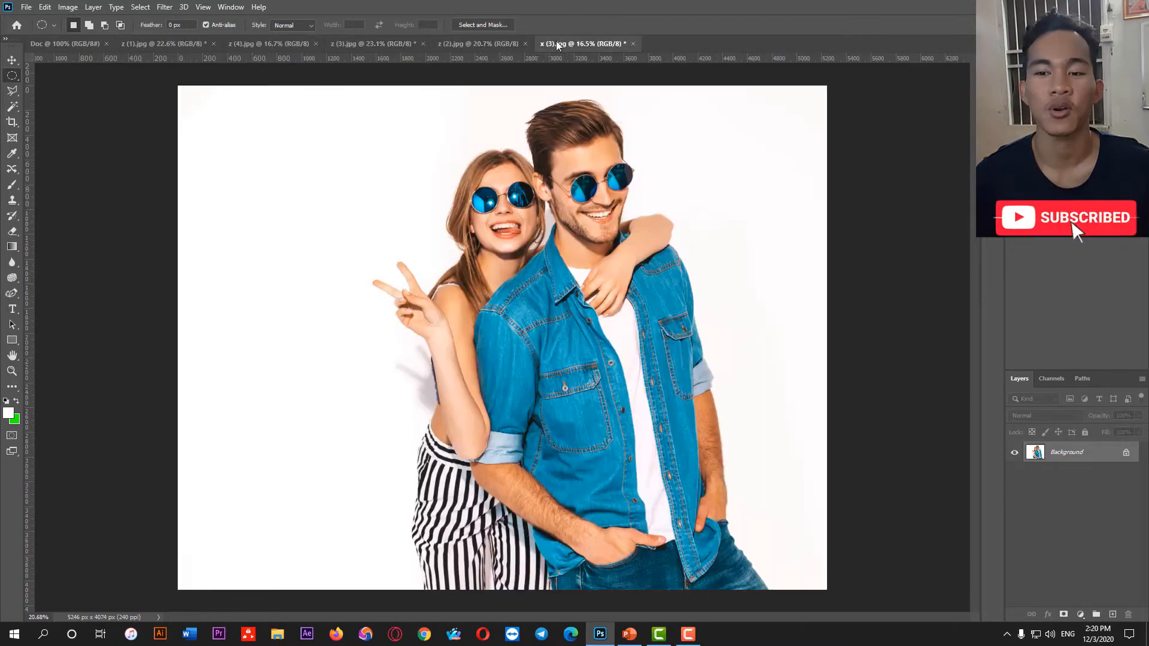
# Choose the Elliptical Marquee Tool from the marquee tool group
pyautogui.rightClick(12, 76)
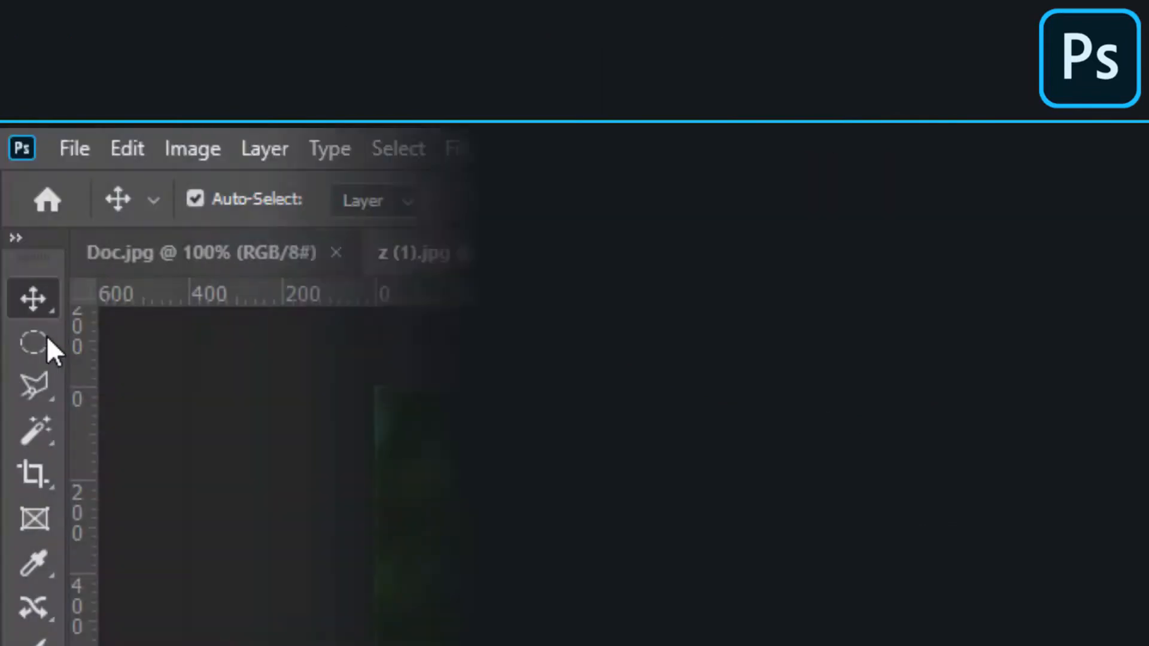
pyautogui.rightClick(37, 340)
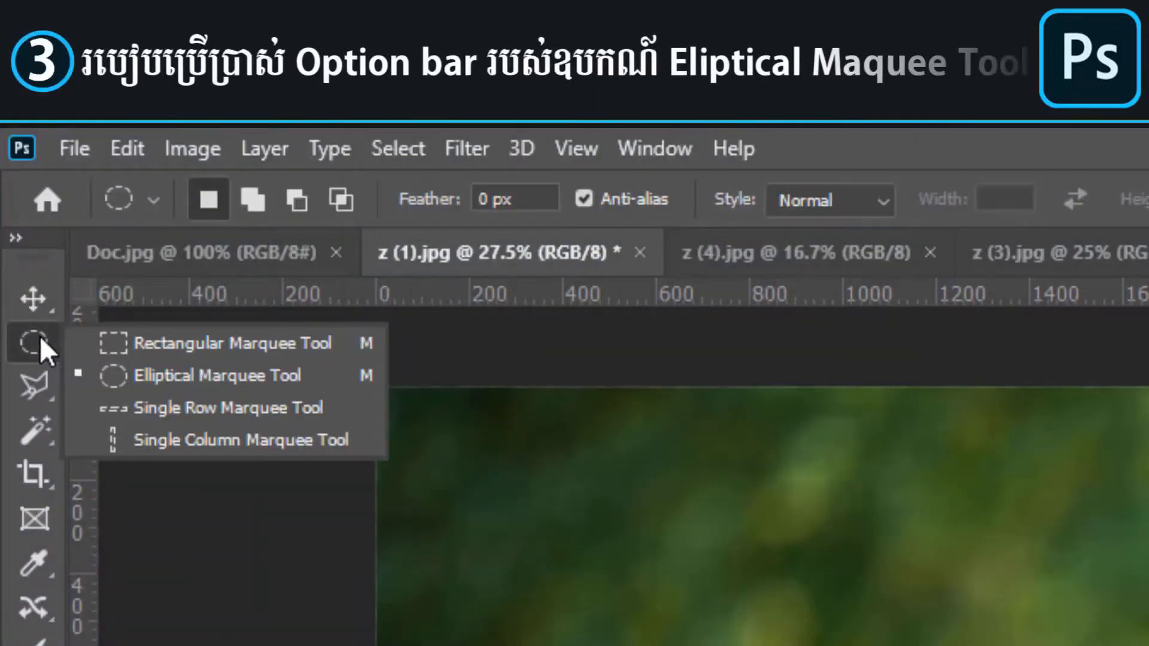
pyautogui.click(120, 376)
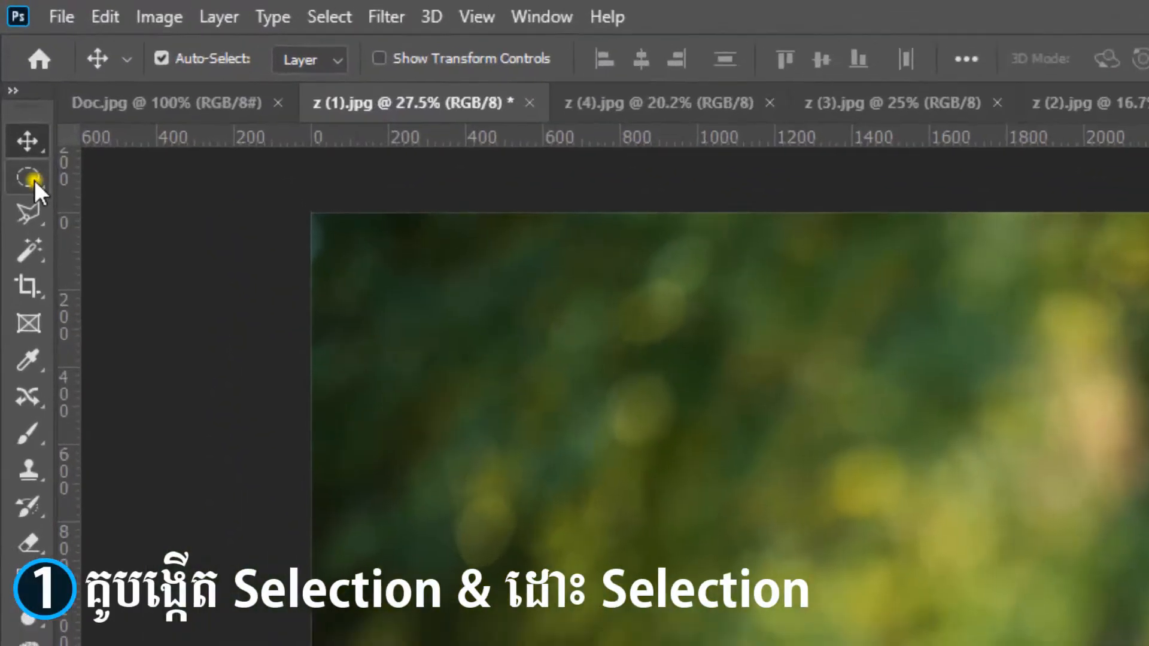
pyautogui.rightClick(13, 77)
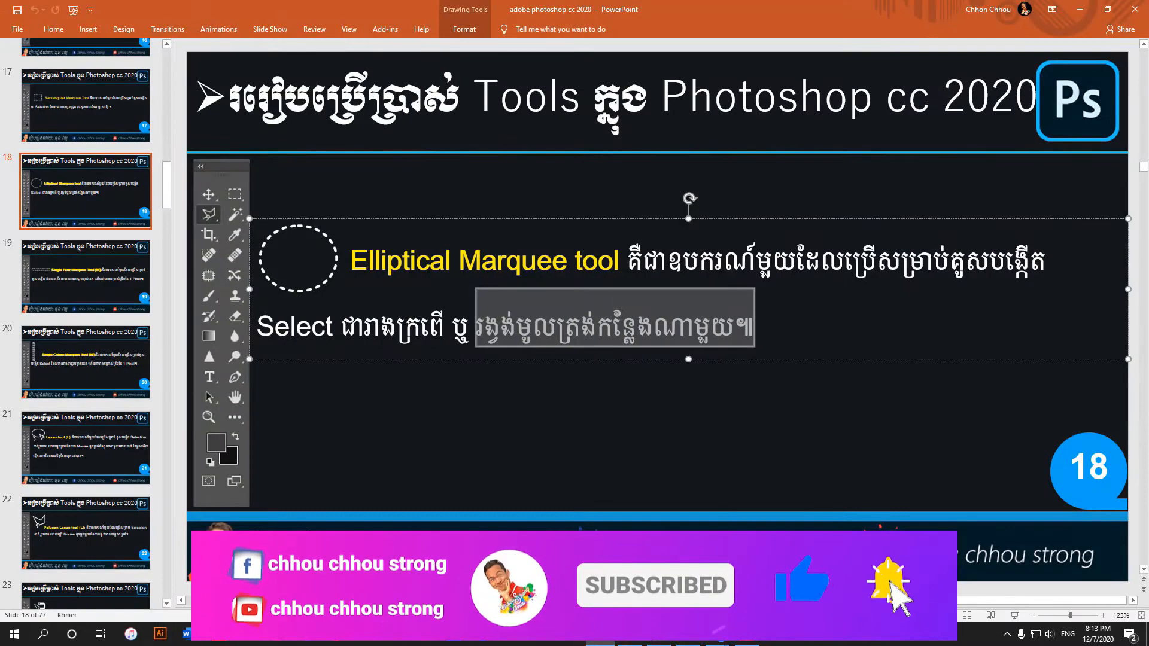
# Read through the Elliptical Marquee tool description on slide 18 in PowerPoint, highlighting its text
pyautogui.moveTo(351, 260); pyautogui.dragTo(1019, 267)
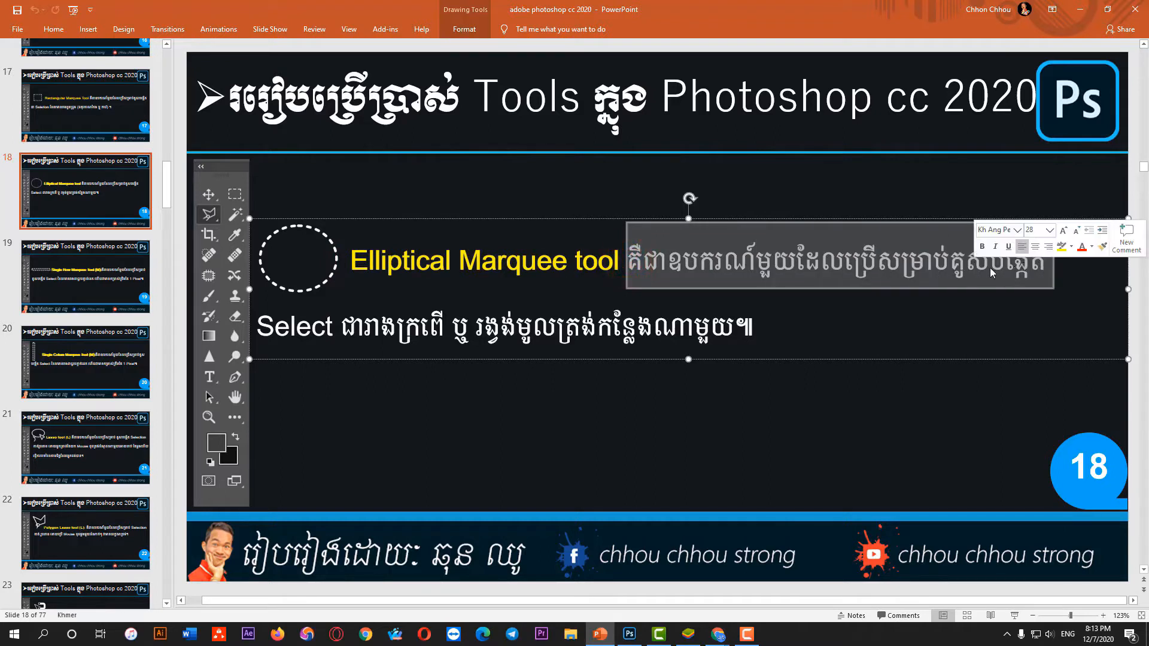
pyautogui.click(325, 328)
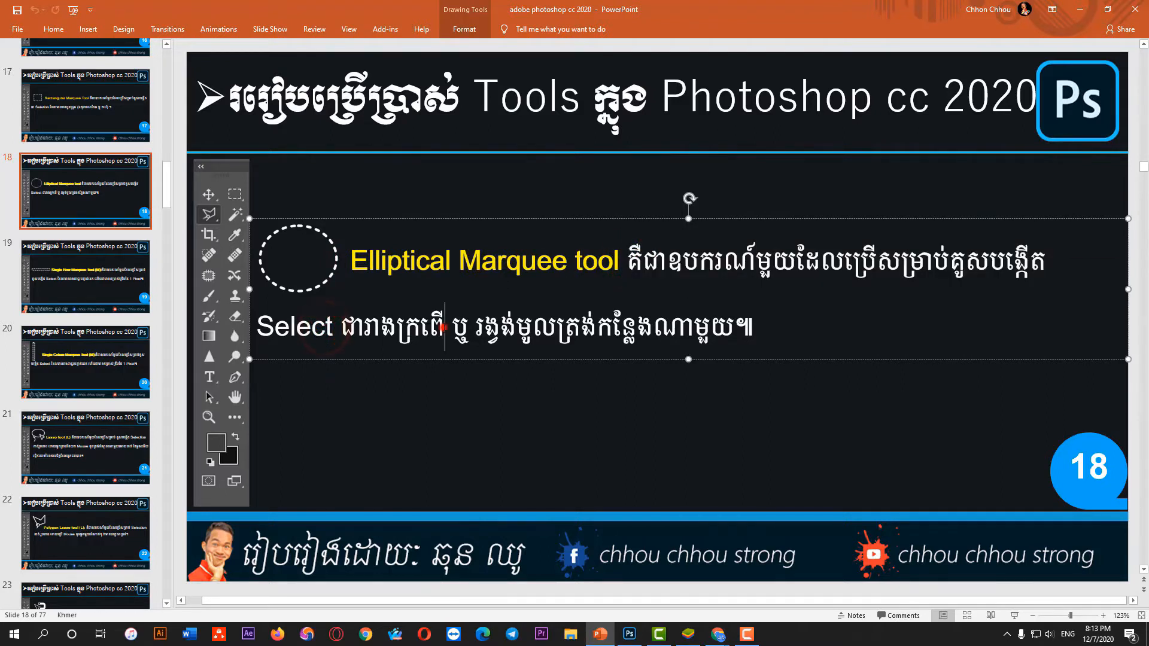
pyautogui.click(484, 328)
pyautogui.click(615, 328)
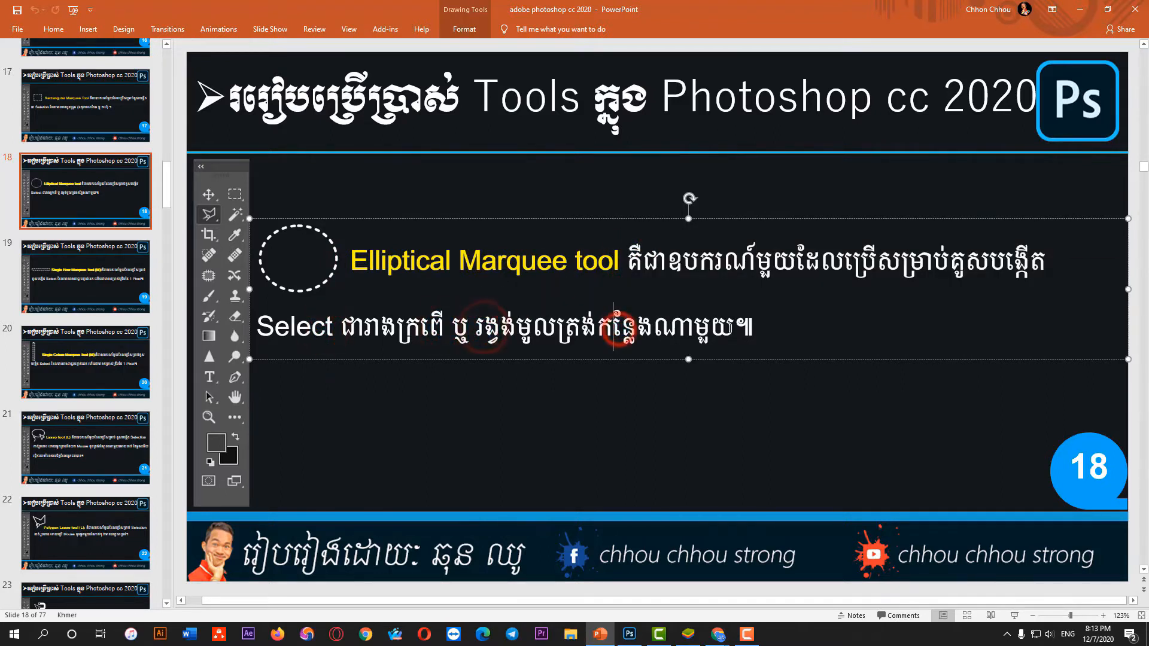
# Switch back to Photoshop and activate the Elliptical Marquee Tool for z (1).jpg
pyautogui.click(1086, 7)
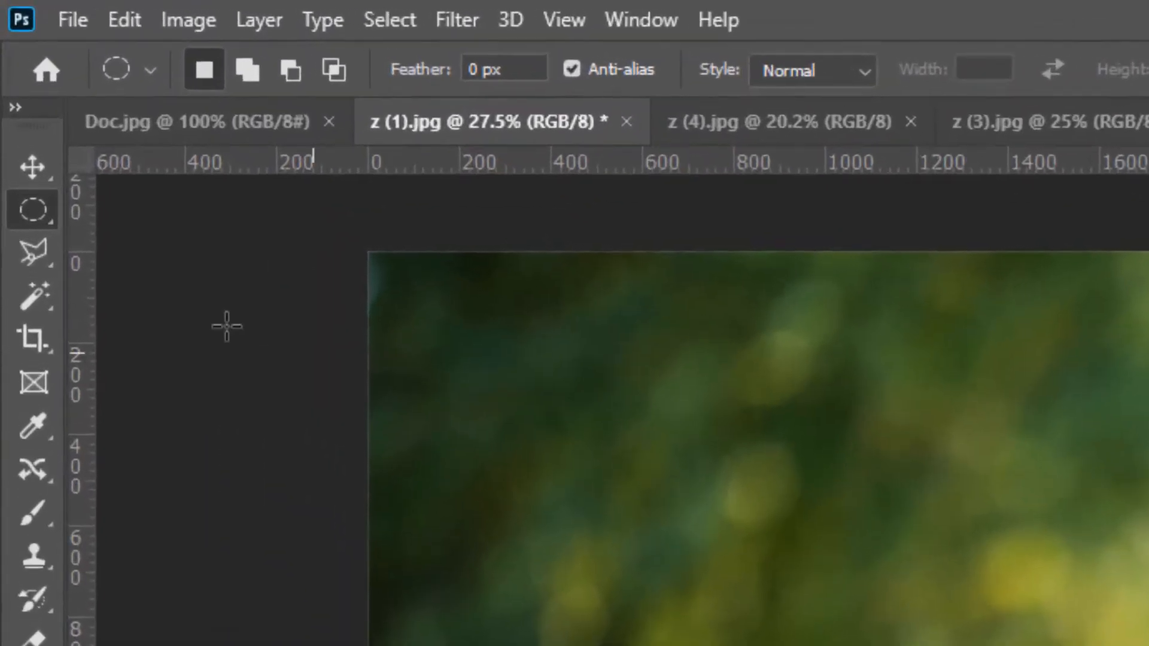
pyautogui.rightClick(12, 75)
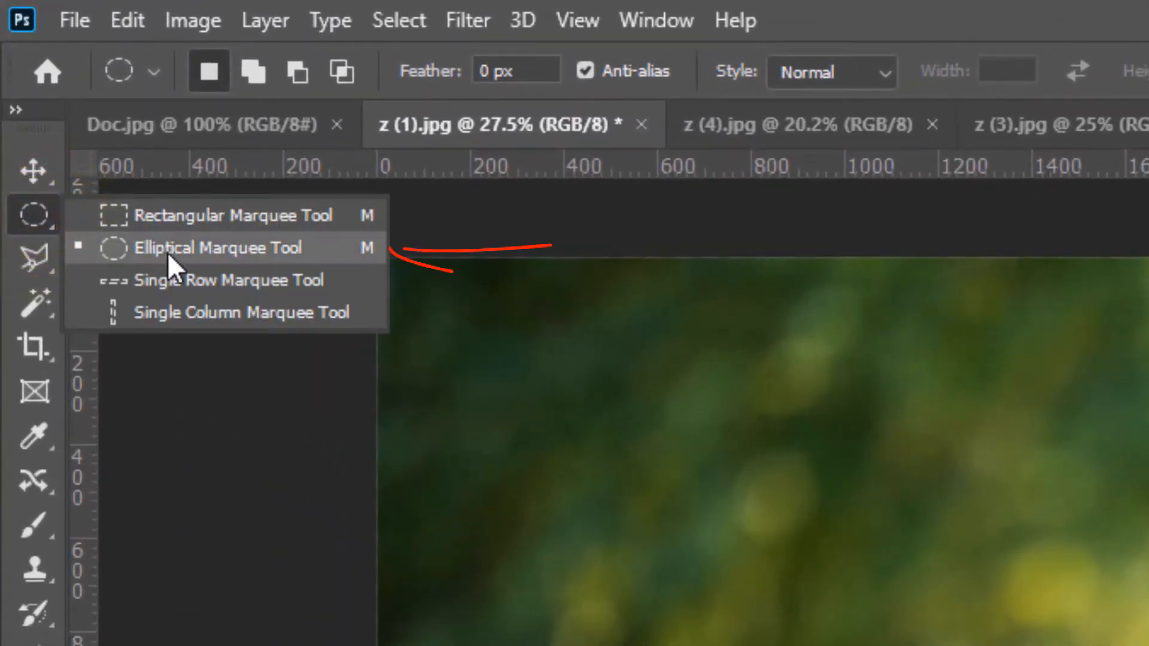
pyautogui.click(358, 250)
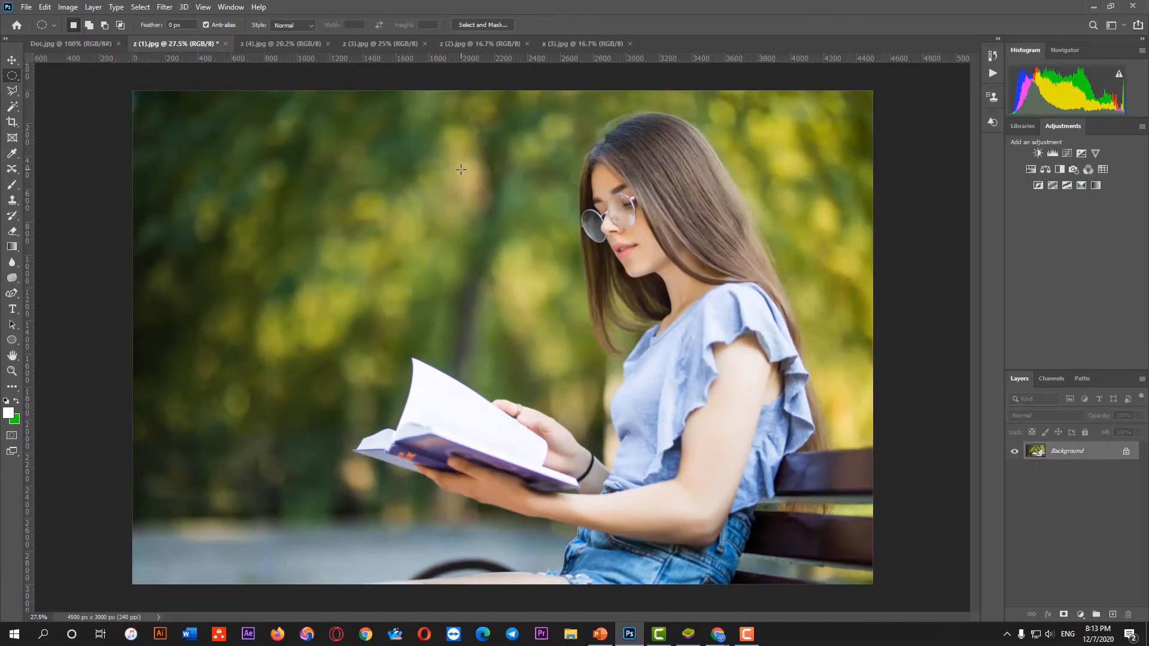
# Try out elliptical selections over the woman's head and the background in z (1).jpg, clearing each one
pyautogui.moveTo(460, 154); pyautogui.dragTo(721, 276)
pyautogui.click(715, 301)
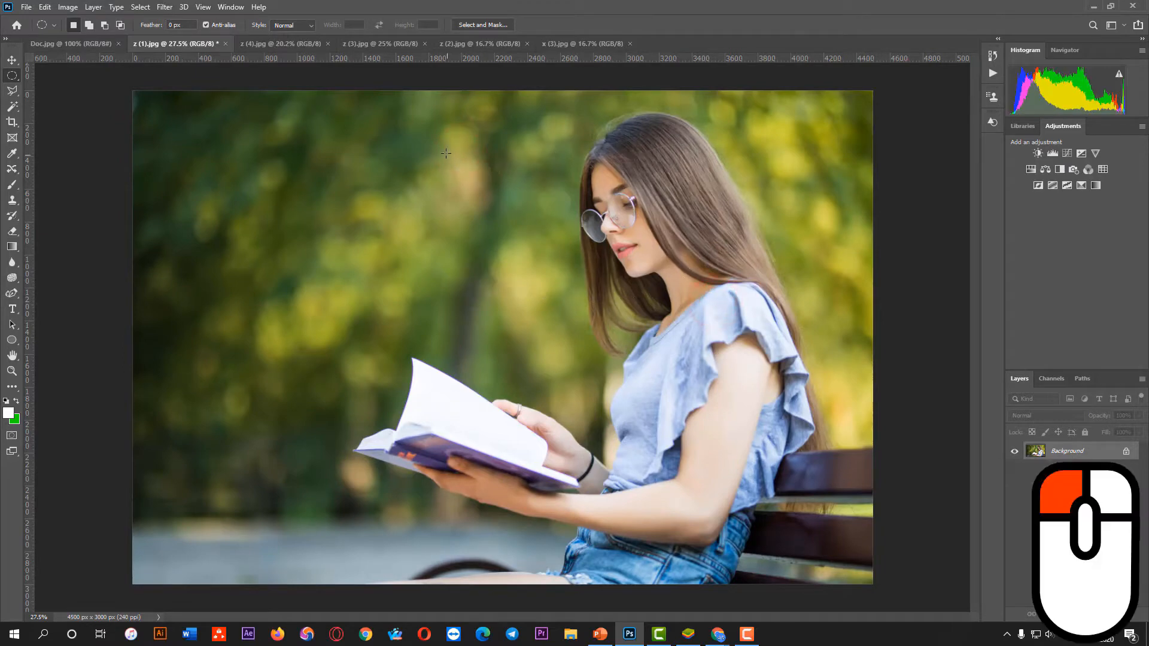
pyautogui.moveTo(444, 150); pyautogui.dragTo(744, 295)
pyautogui.click(741, 296)
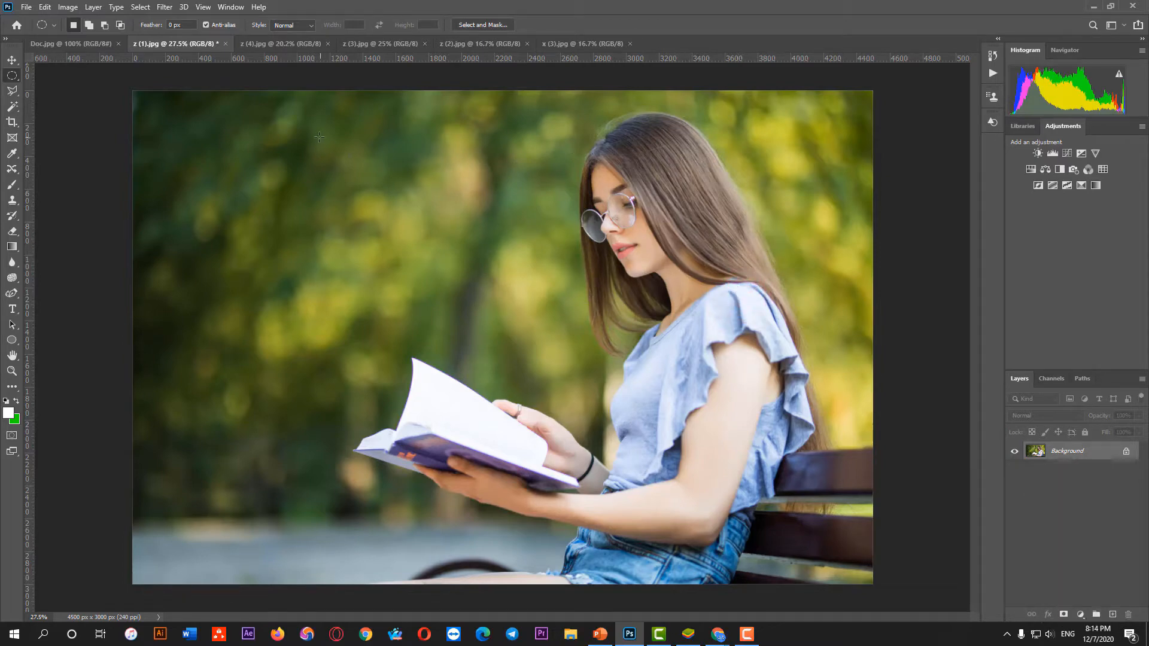
pyautogui.moveTo(313, 130); pyautogui.dragTo(277, 150)
pyautogui.moveTo(329, 341); pyautogui.dragTo(320, 382)
pyautogui.click(328, 420)
pyautogui.moveTo(493, 236); pyautogui.dragTo(564, 297)
# View the blank Doc.jpg canvas alongside the photo z (1).jpg, ending on the photo
pyautogui.click(77, 43)
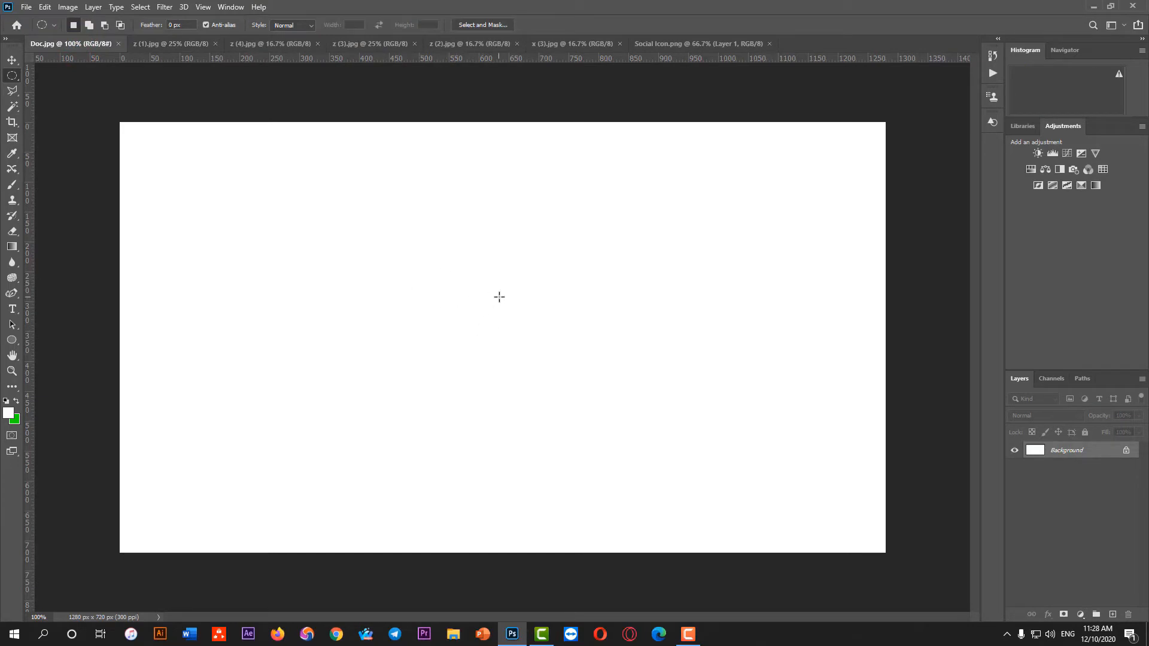
pyautogui.click(178, 44)
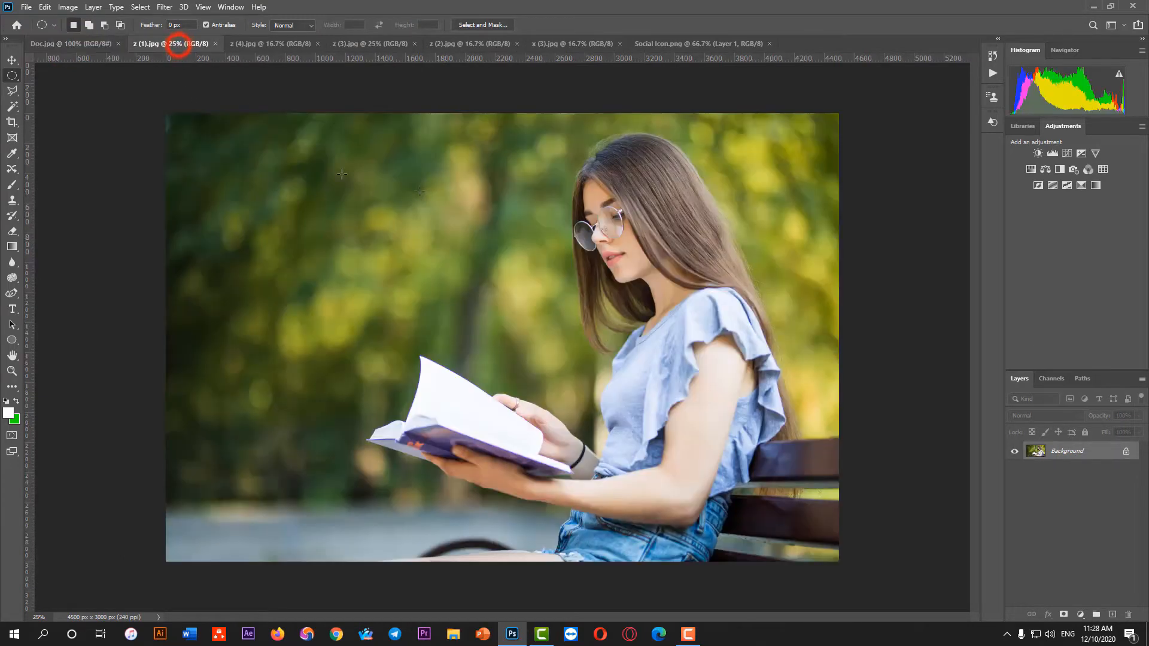
pyautogui.click(89, 43)
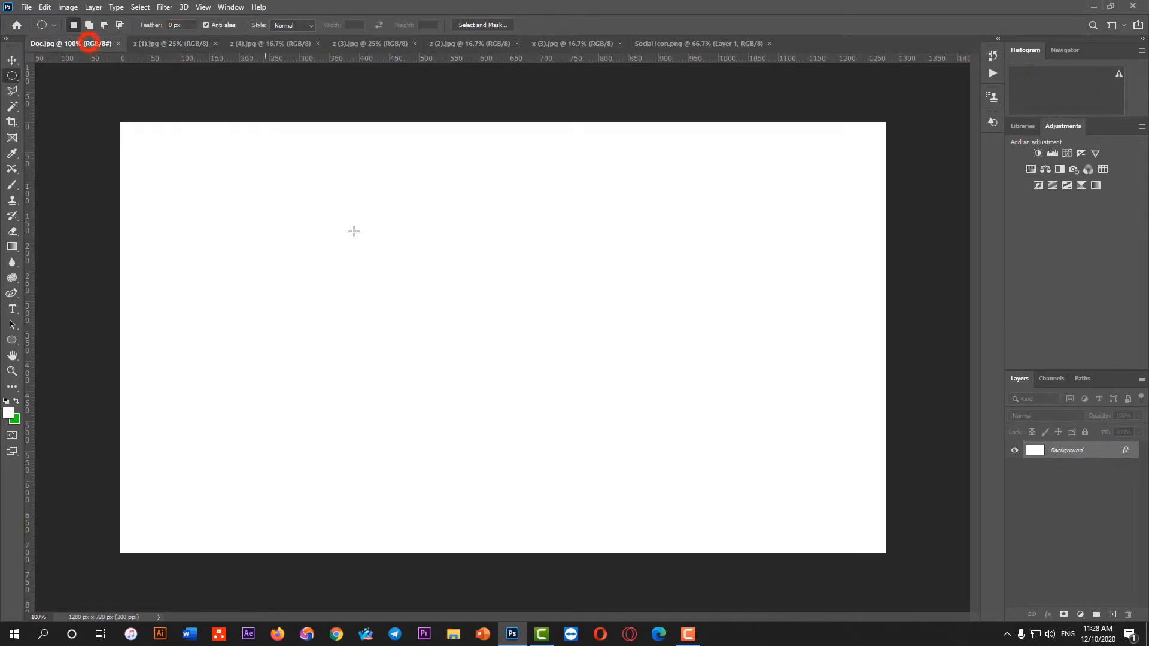
pyautogui.click(172, 44)
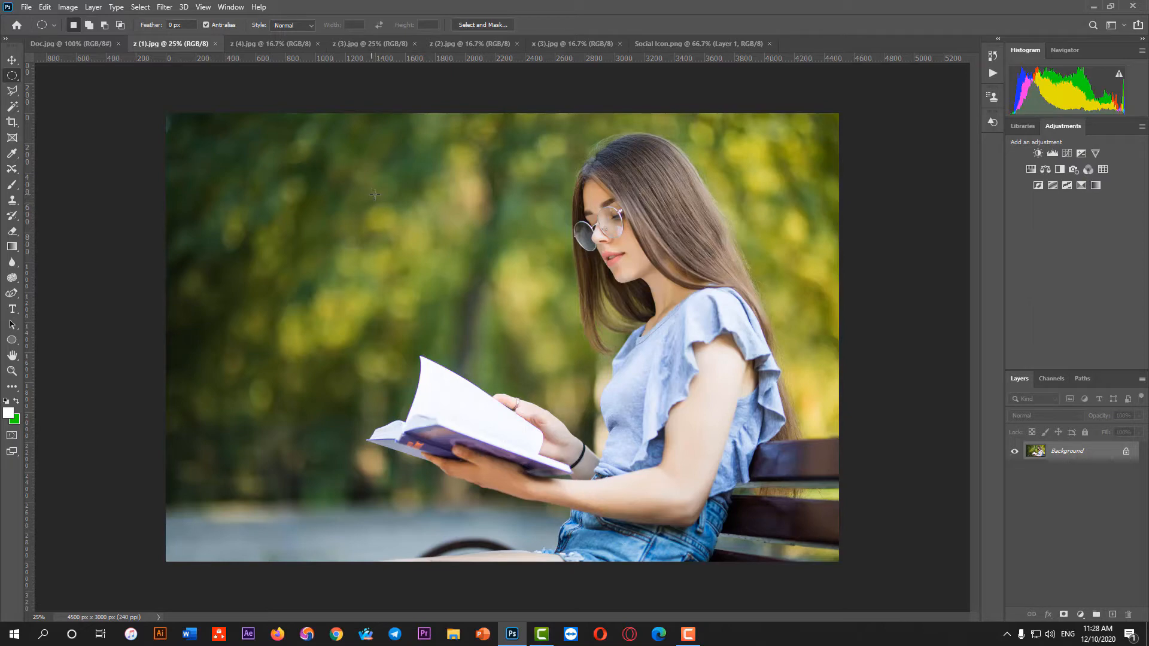
# Try freehand elliptical selections across the background and the woman's head in z (1).jpg, deselecting them
pyautogui.moveTo(374, 194); pyautogui.dragTo(347, 168)
pyautogui.moveTo(396, 336); pyautogui.dragTo(352, 345)
pyautogui.click(607, 371)
pyautogui.moveTo(378, 168); pyautogui.dragTo(695, 319)
pyautogui.click(698, 321)
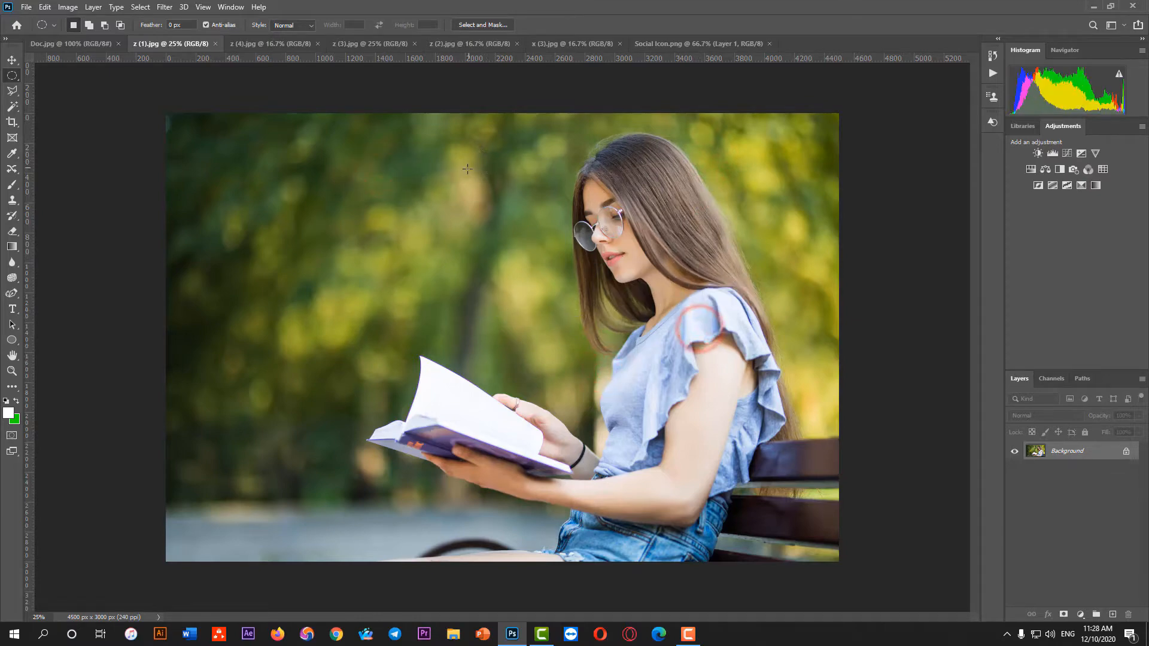
# Draw a wide elliptical selection around the woman's head in z (1).jpg and shift its outline to frame her head
pyautogui.moveTo(458, 175); pyautogui.dragTo(772, 308)
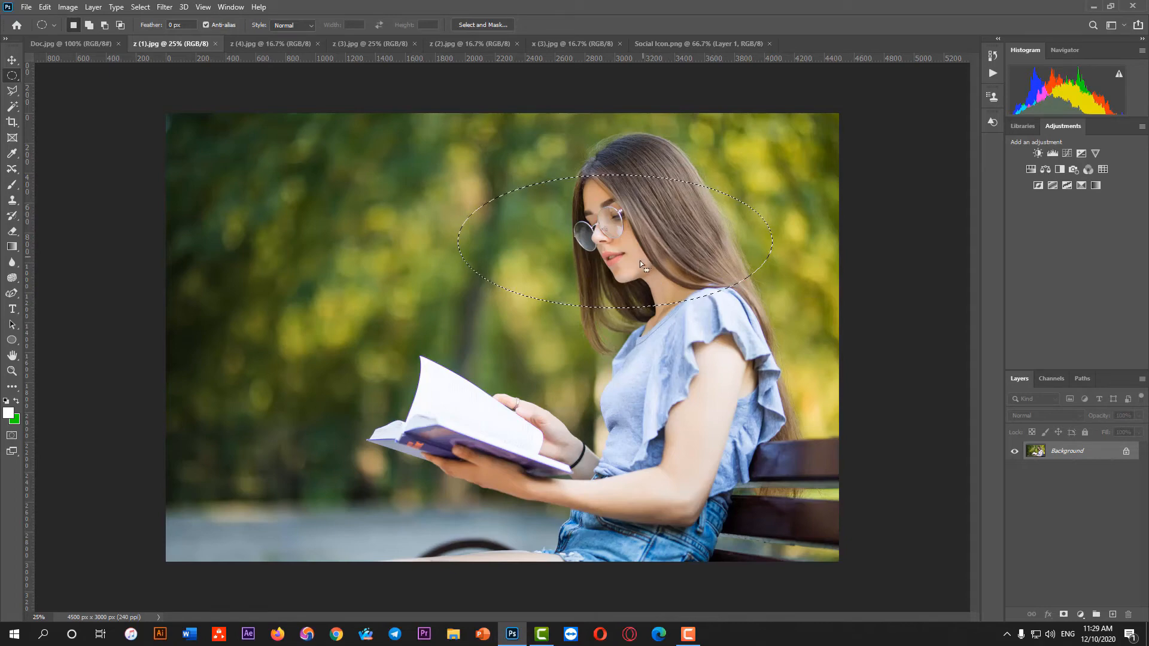
pyautogui.moveTo(461, 145); pyautogui.dragTo(751, 294)
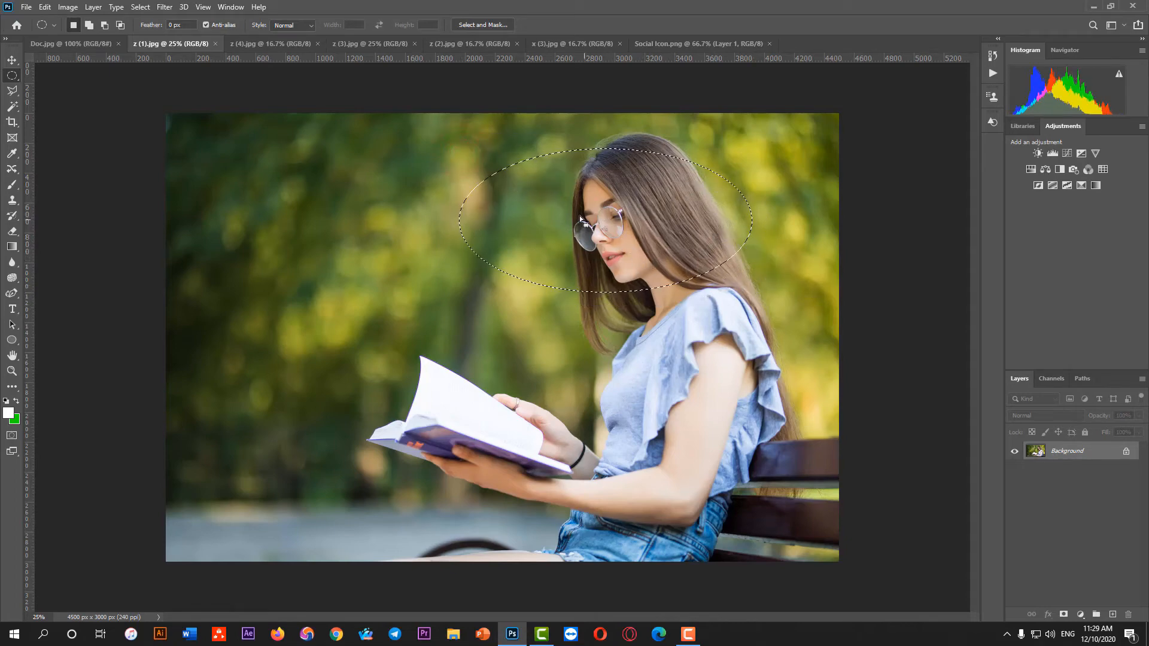
pyautogui.moveTo(595, 226)
pyautogui.mouseDown()
pyautogui.moveTo(643, 229)
pyautogui.moveTo(562, 231)
pyautogui.moveTo(604, 219)
pyautogui.mouseUp()
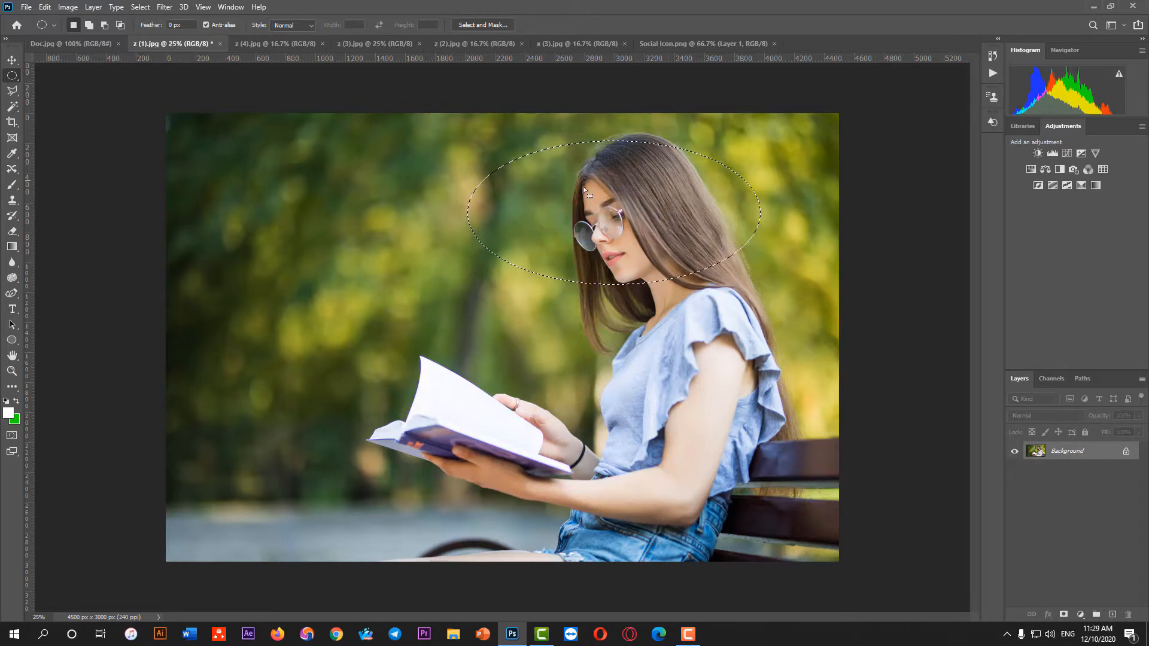
pyautogui.moveTo(582, 199); pyautogui.dragTo(622, 208)
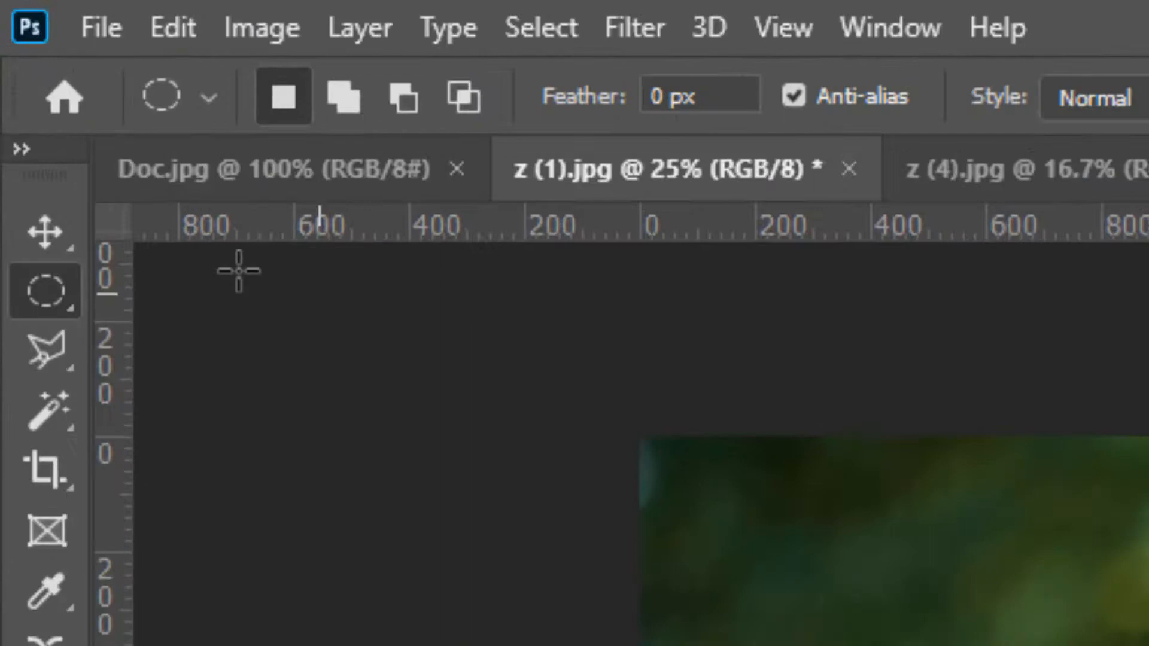
# Use the Move tool to copy the selected head area from z (1).jpg into Doc.jpg
pyautogui.click(12, 60)
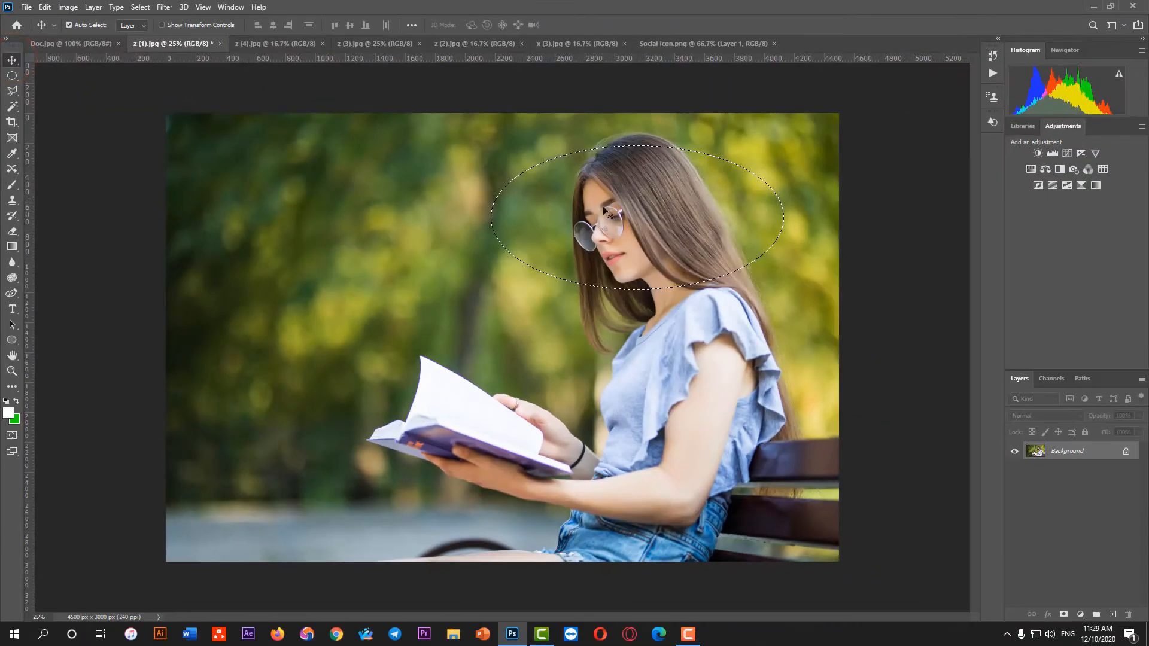
pyautogui.moveTo(655, 211); pyautogui.dragTo(154, 79)
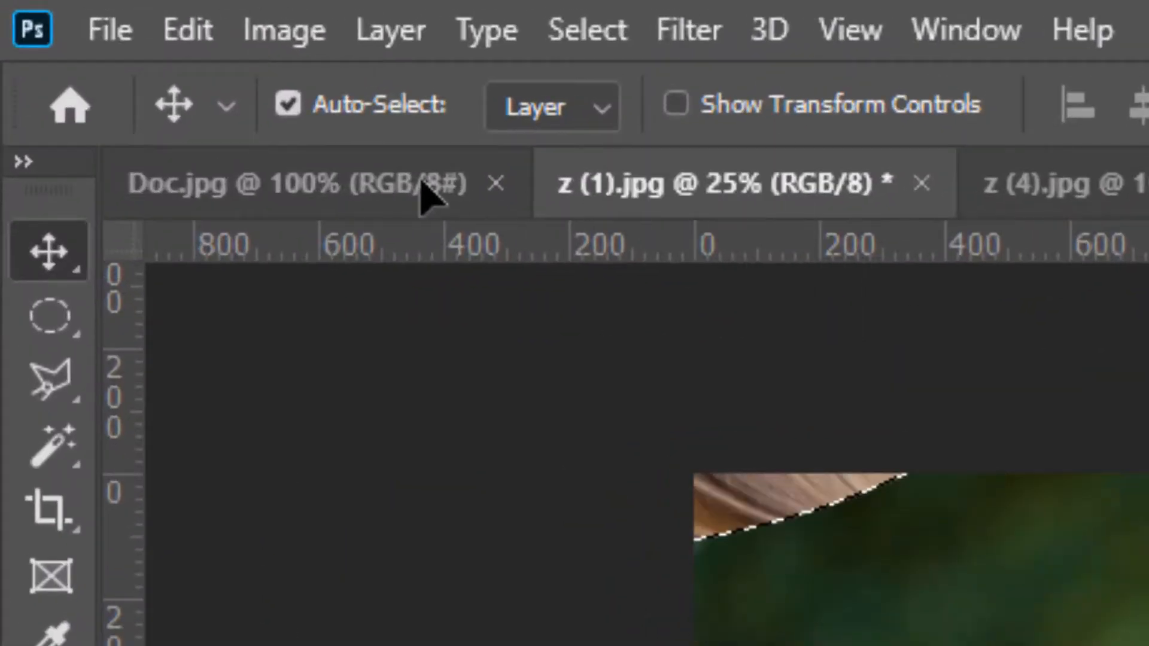
pyautogui.moveTo(423, 190); pyautogui.dragTo(457, 291)
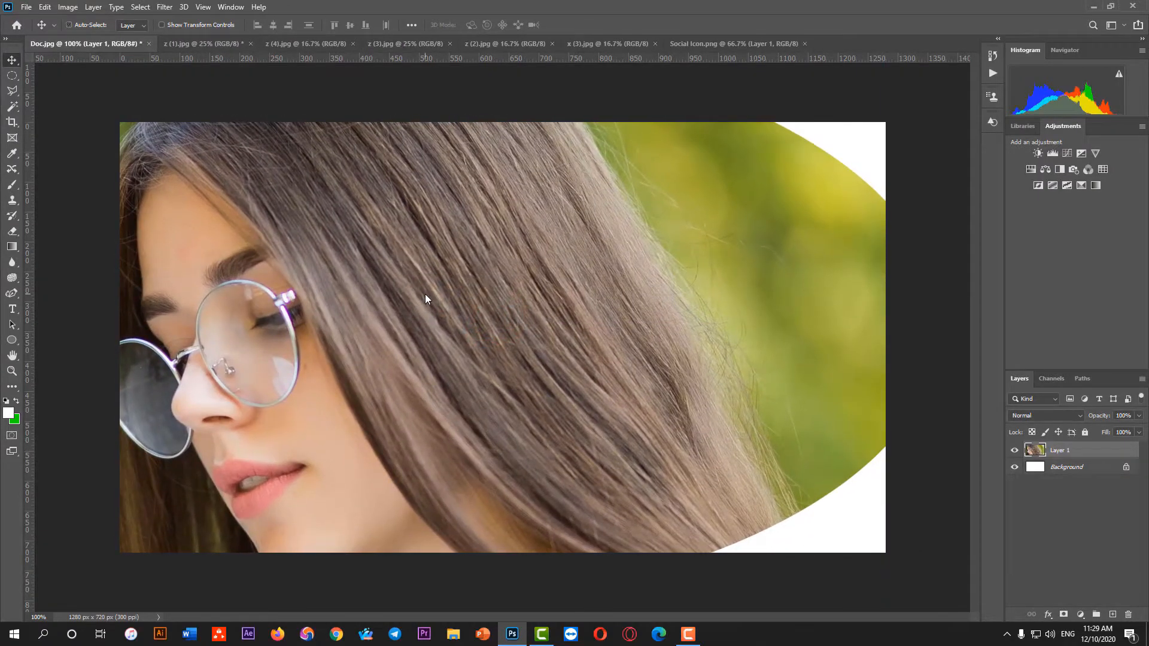
# Scale the head cutout to 13.88%, place it near the canvas's upper-right corner, and deselect in z (1).jpg
pyautogui.hotkey('ctrl', 't')
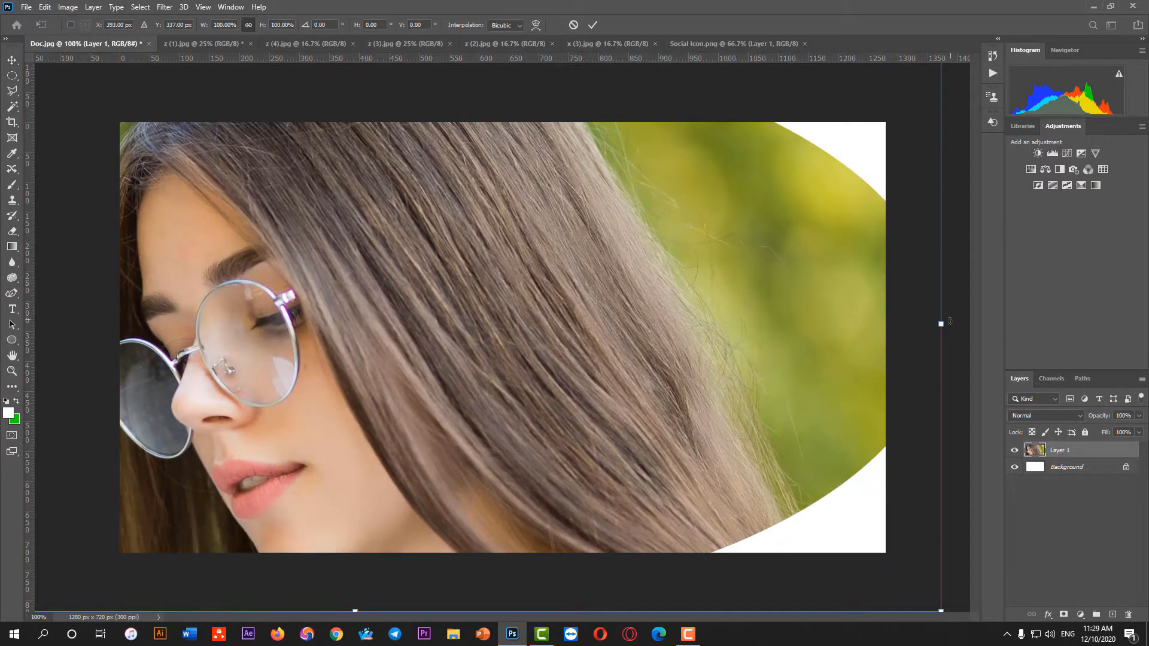
pyautogui.moveTo(941, 325); pyautogui.dragTo(794, 195)
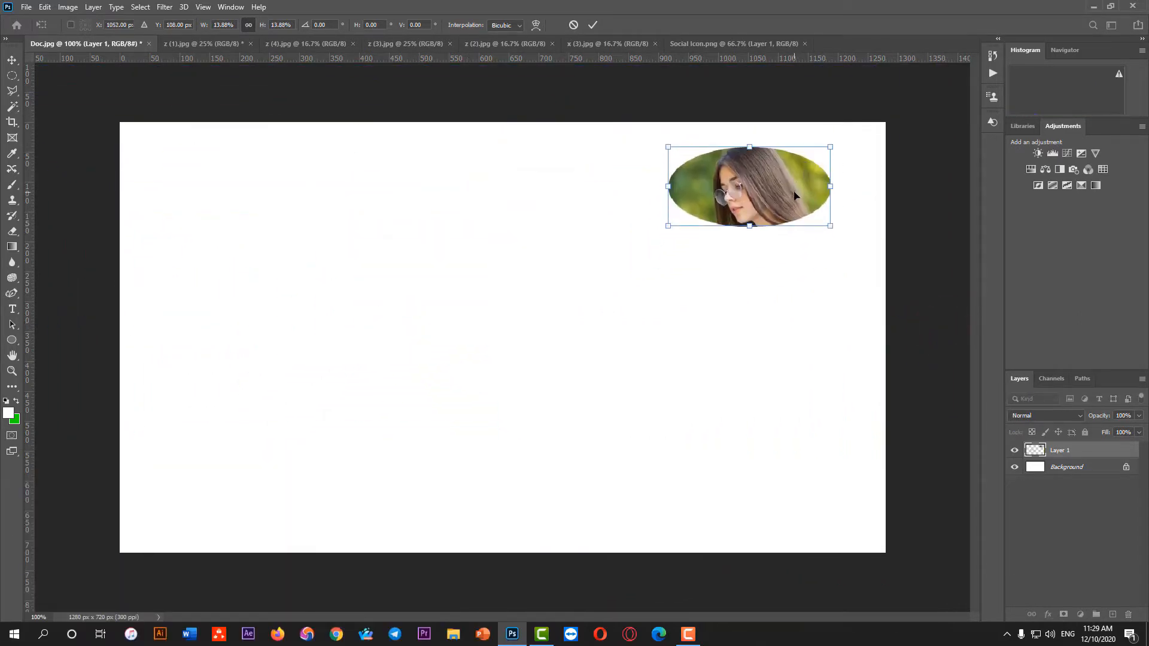
pyautogui.click(591, 25)
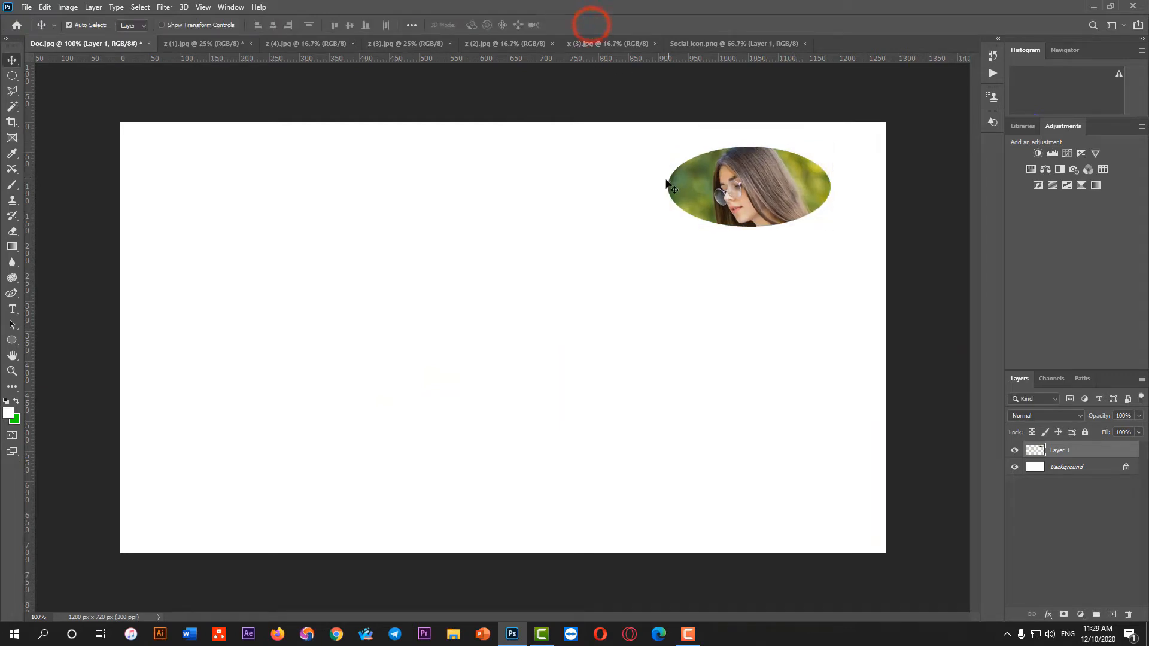
pyautogui.click(211, 45)
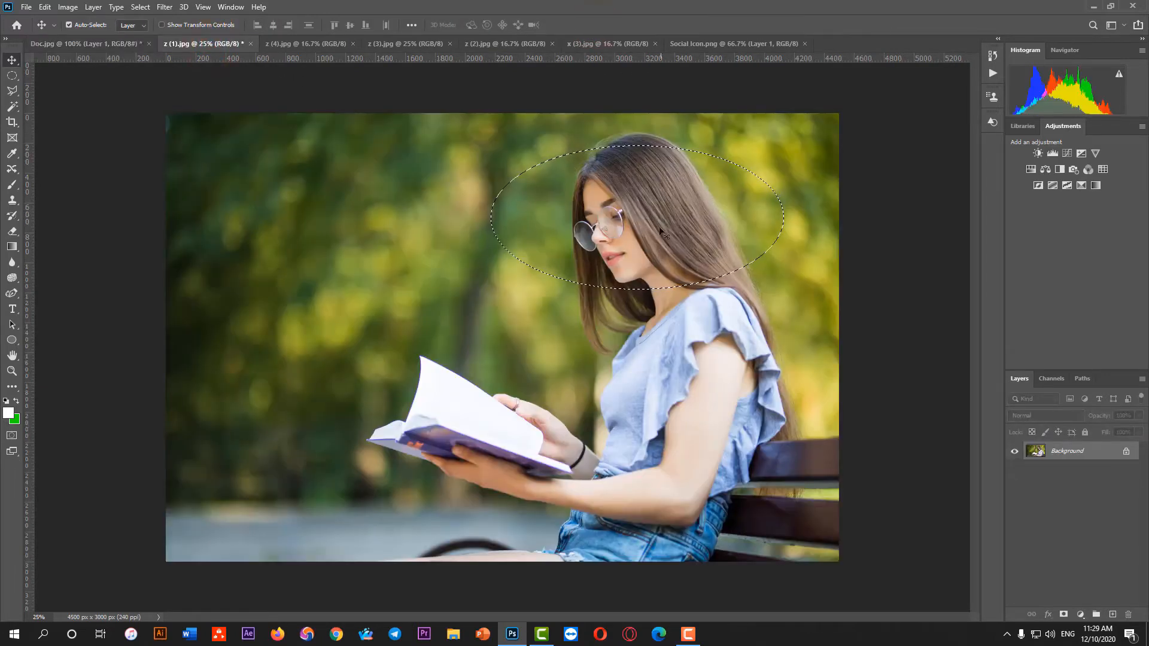
pyautogui.hotkey('ctrl', 'd')
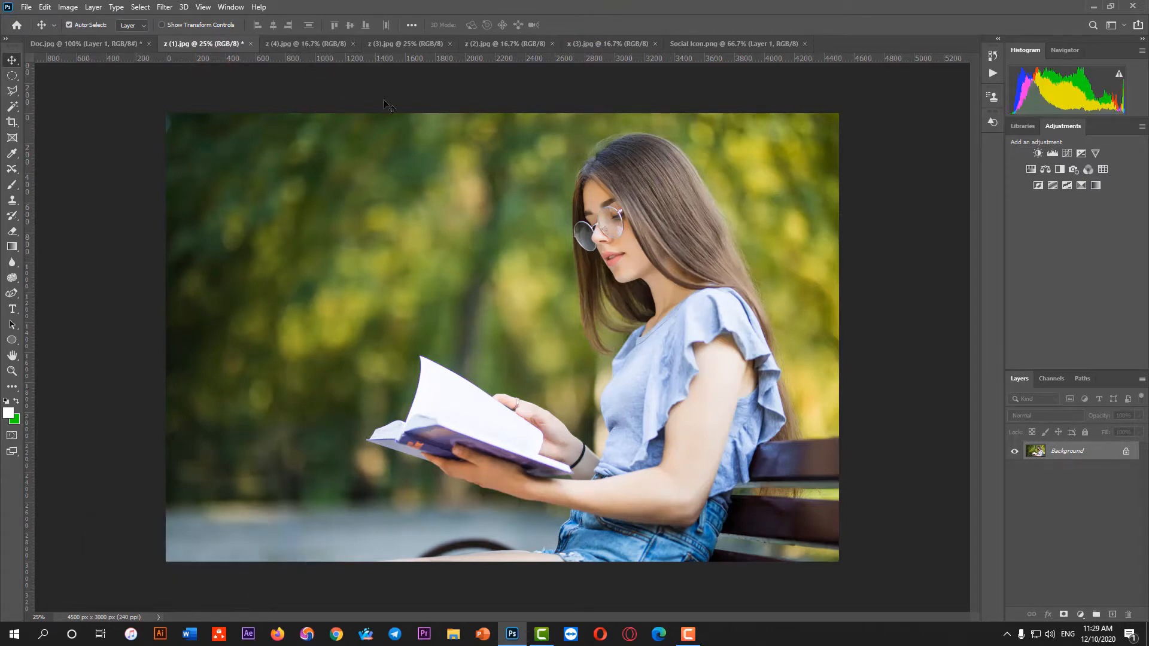
# Select the woman's head in z (4).jpg with the Elliptical Marquee Tool and copy it into Doc.jpg
pyautogui.click(298, 46)
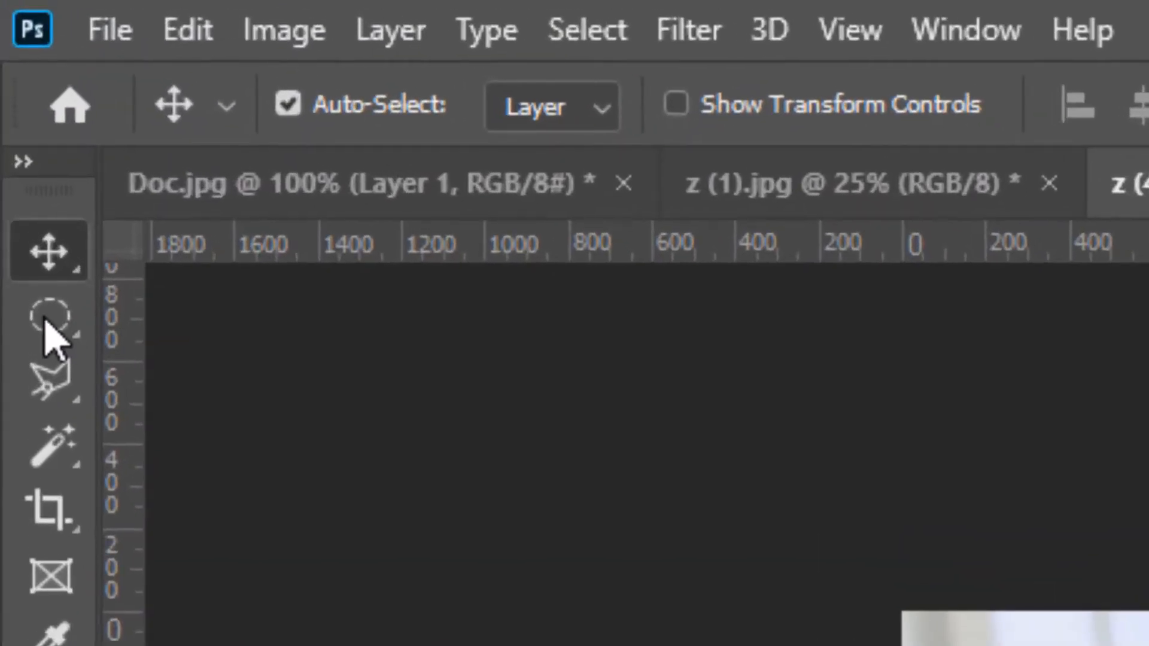
pyautogui.click(11, 75)
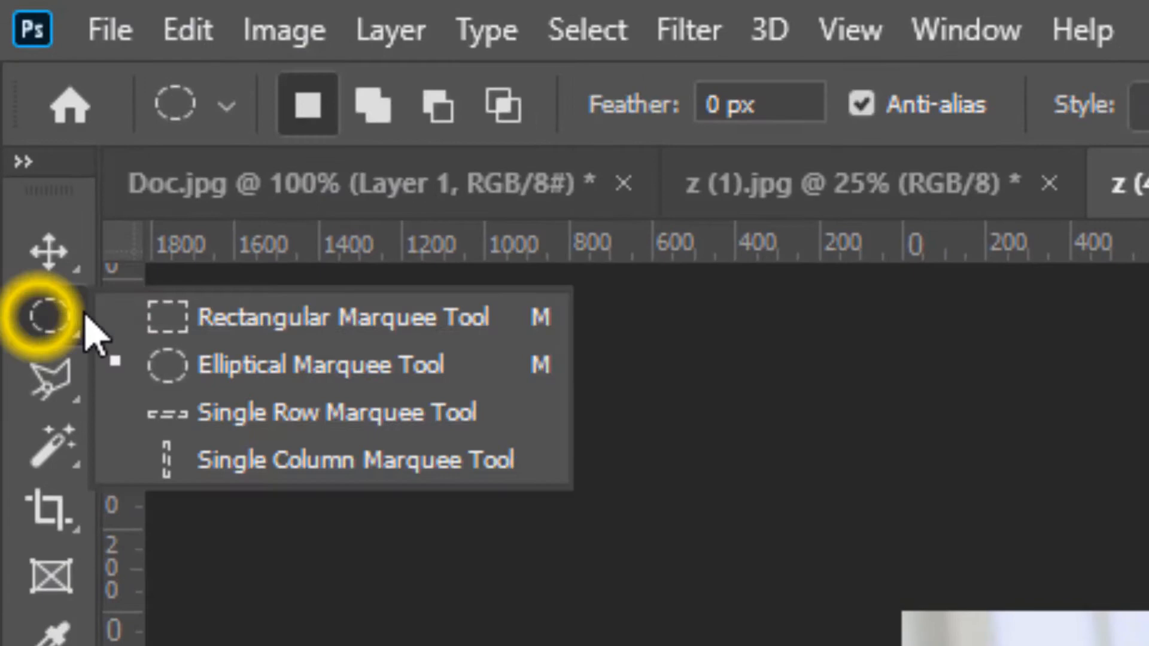
pyautogui.click(233, 379)
pyautogui.moveTo(446, 205); pyautogui.dragTo(615, 324)
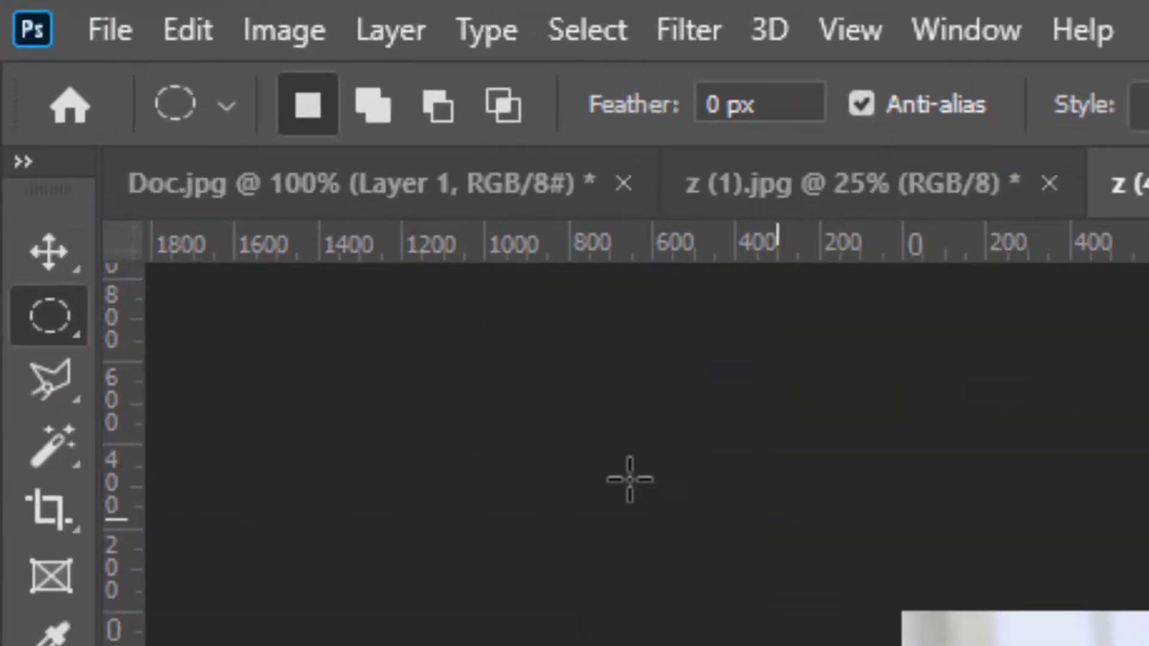
pyautogui.click(53, 258)
pyautogui.moveTo(937, 419); pyautogui.dragTo(780, 453)
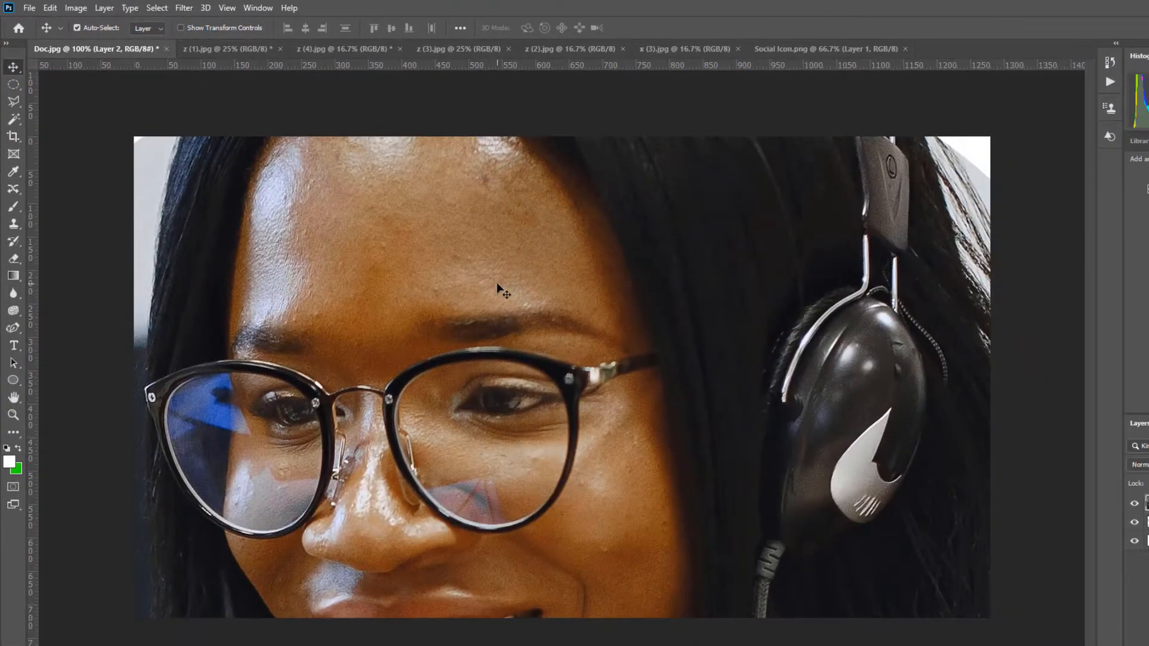
# Scale the oval cutout of the woman with headphones down to a small size within the Doc.jpg canvas
pyautogui.hotkey('ctrl', 't')
pyautogui.scroll(-3, 928, 294)
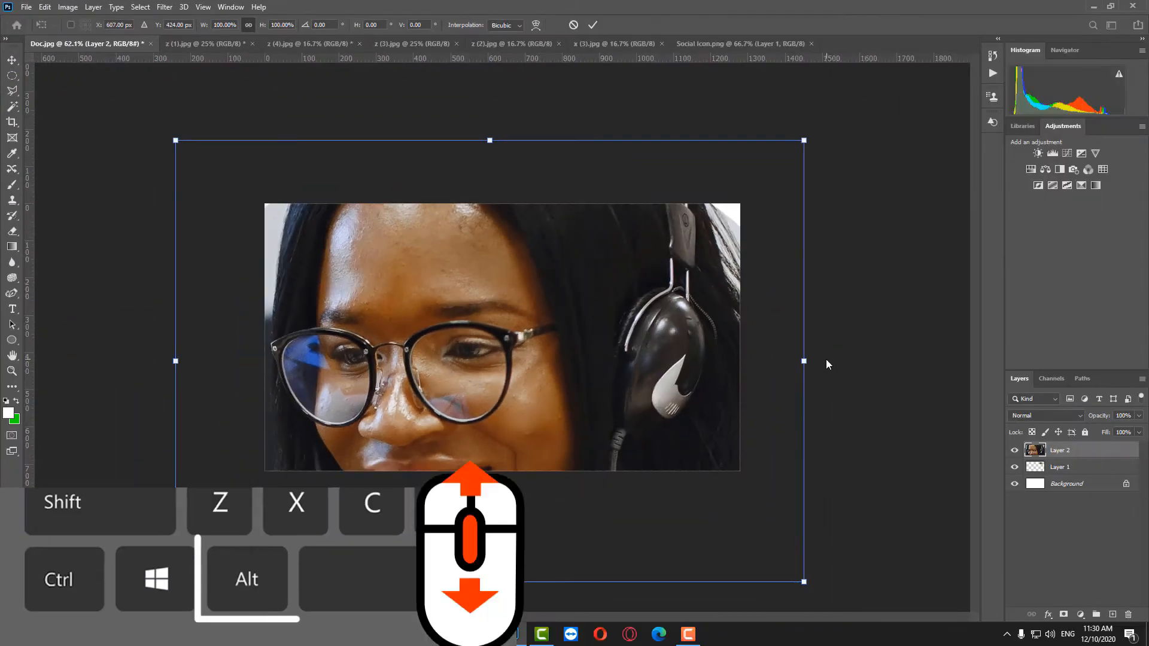
pyautogui.moveTo(803, 362); pyautogui.dragTo(545, 362)
pyautogui.click(593, 25)
pyautogui.scroll(3, 506, 341)
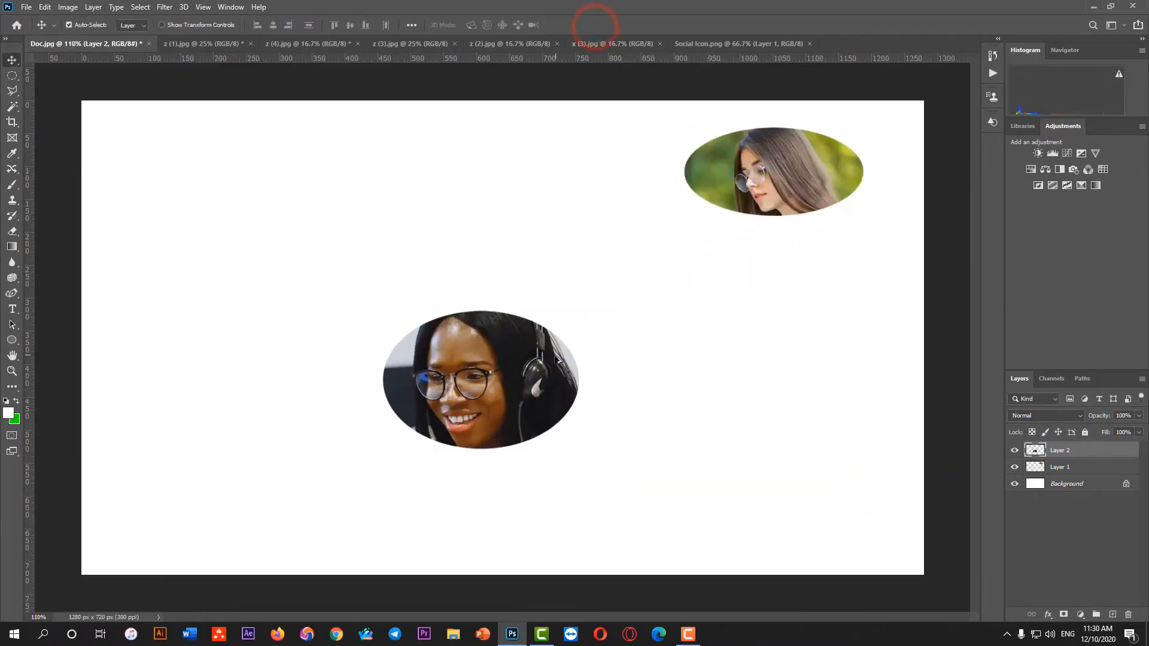
pyautogui.scroll(-1, 506, 341)
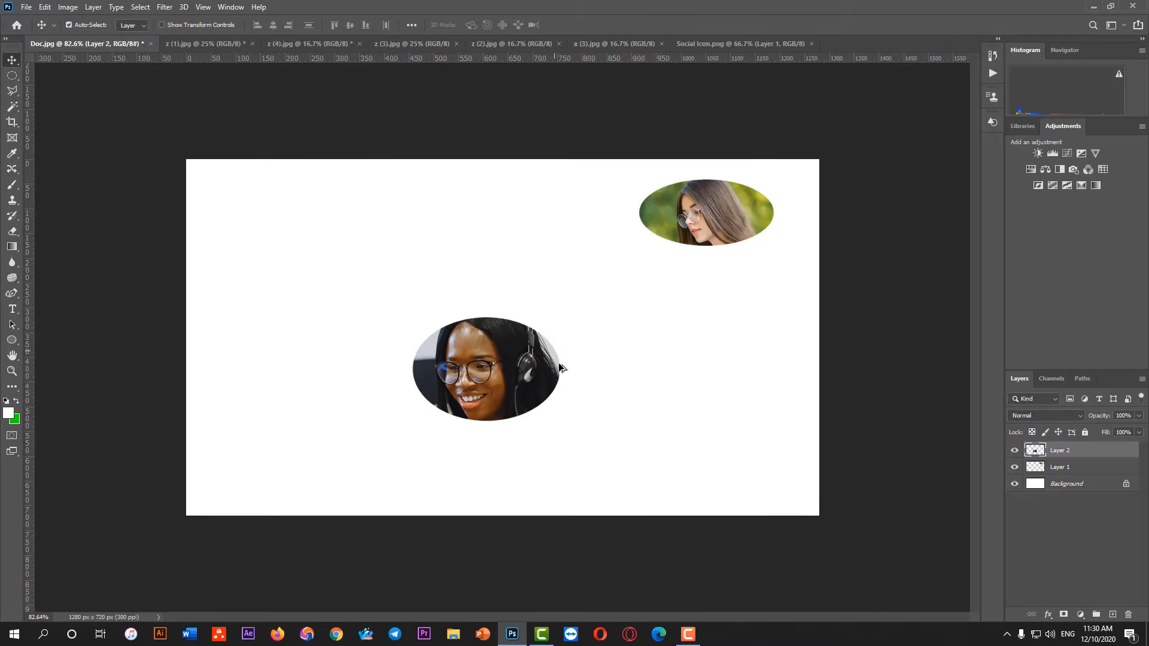
pyautogui.scroll(1, 551, 395)
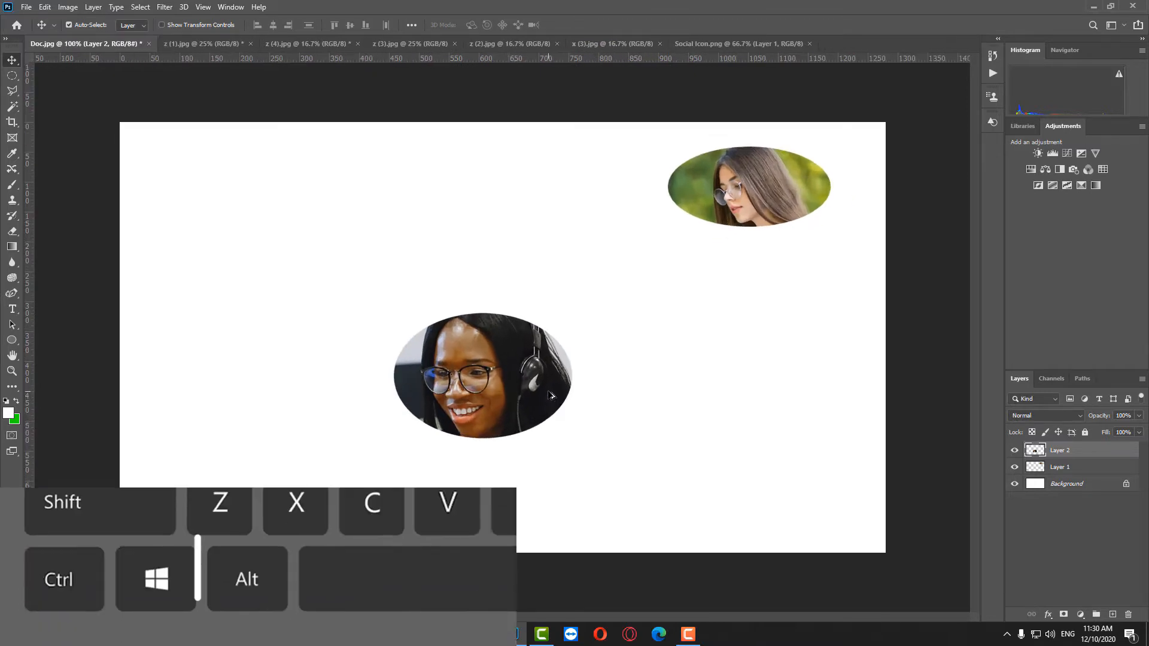
pyautogui.scroll(-1, 550, 395)
pyautogui.scroll(1, 550, 395)
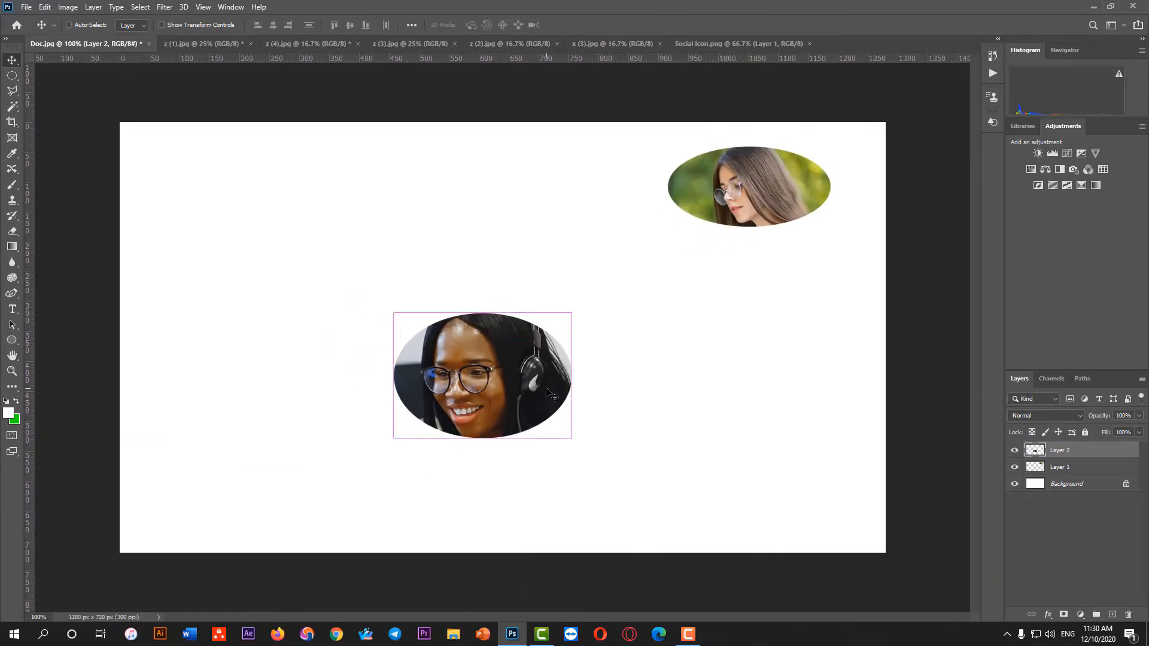
pyautogui.hotkey('ctrl', '=')
pyautogui.hotkey('ctrl', '-')
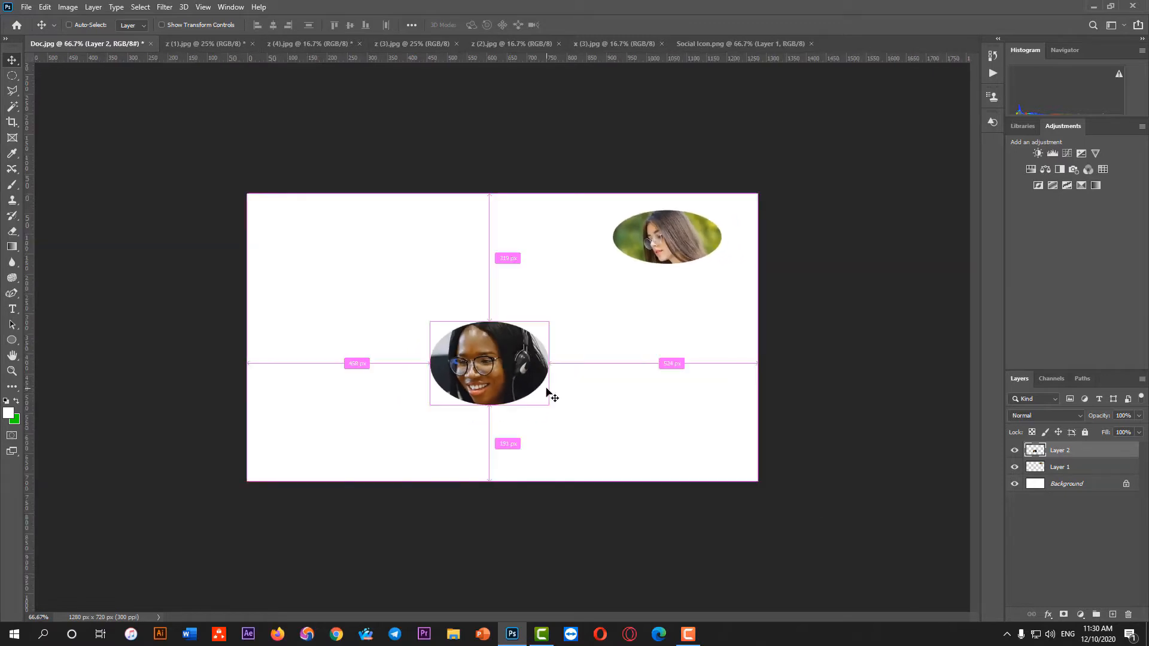
# Move the cutout of the woman with headphones up beside the oval cutout near the canvas's upper-right corner
pyautogui.scroll(1, 574, 383)
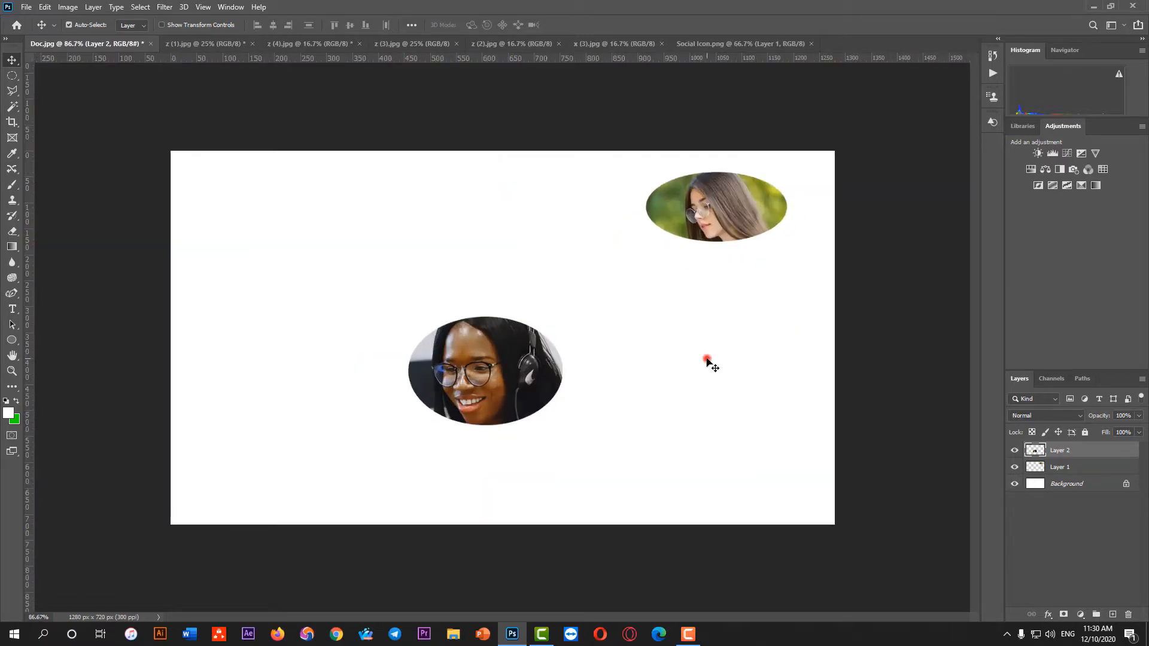
pyautogui.scroll(1, 706, 360)
pyautogui.scroll(-1, 705, 357)
pyautogui.moveTo(505, 395); pyautogui.dragTo(560, 233)
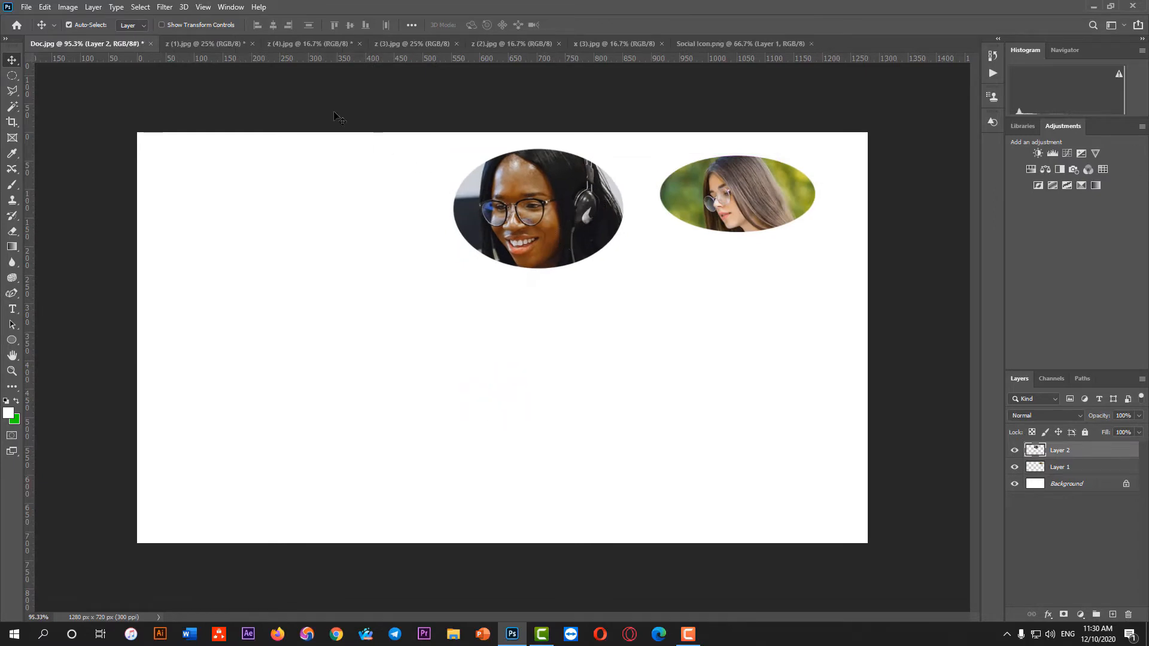
# Switch to z (3).jpg and choose the Elliptical Marquee Tool
pyautogui.click(415, 45)
pyautogui.scroll(1, 526, 317)
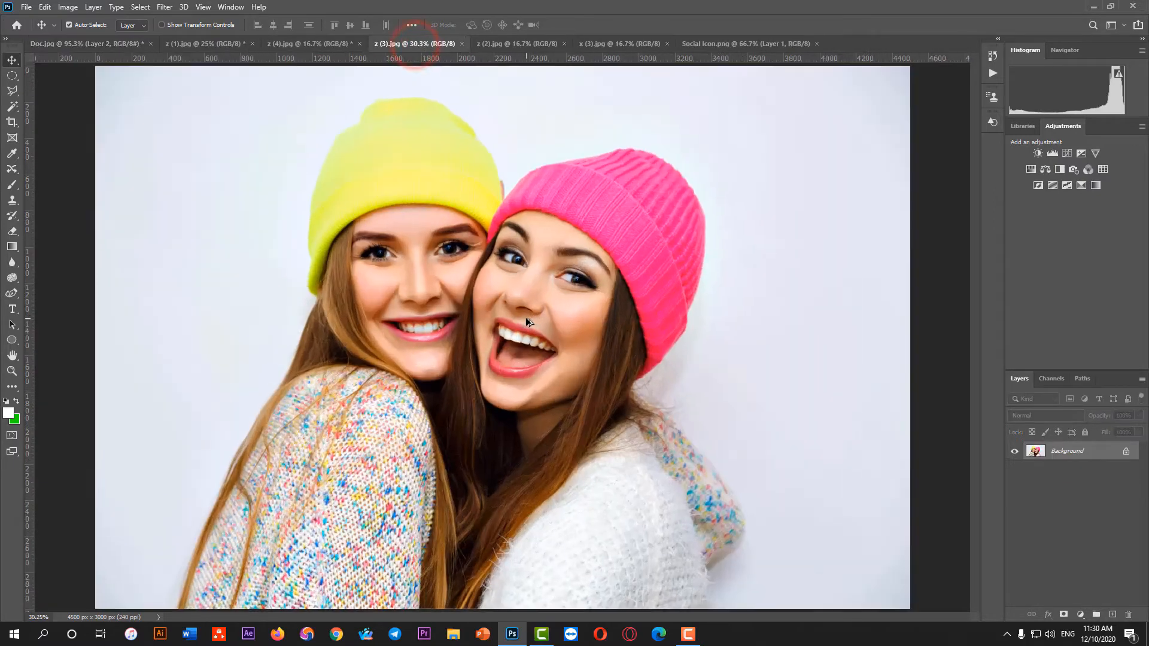
pyautogui.scroll(-1, 524, 316)
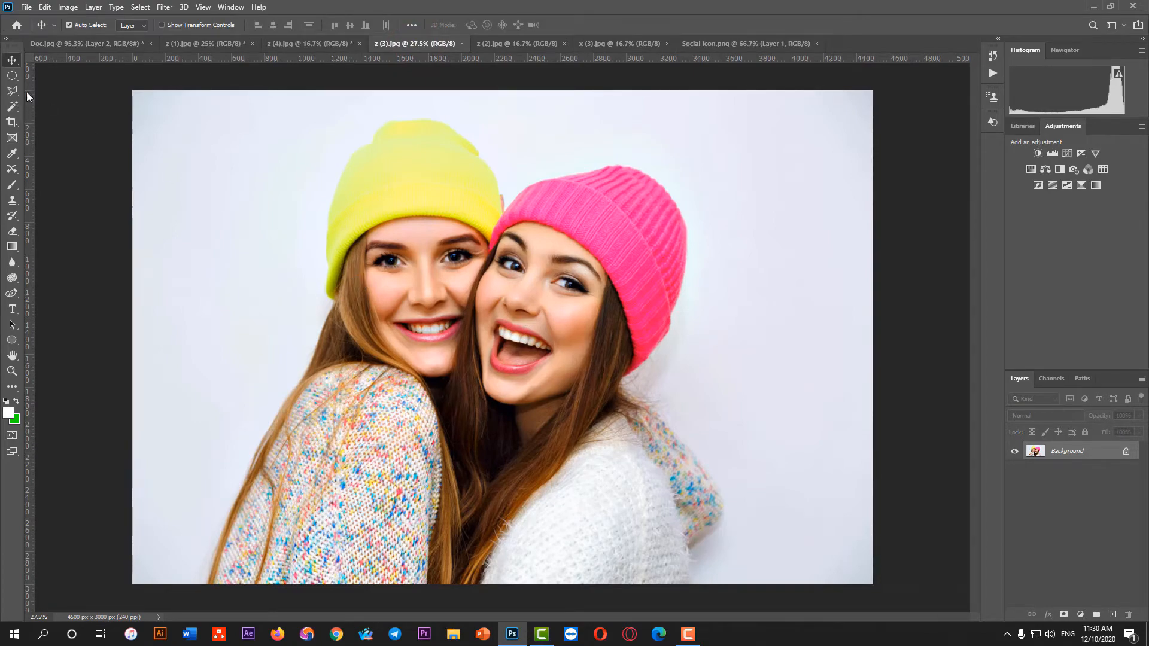
pyautogui.rightClick(12, 77)
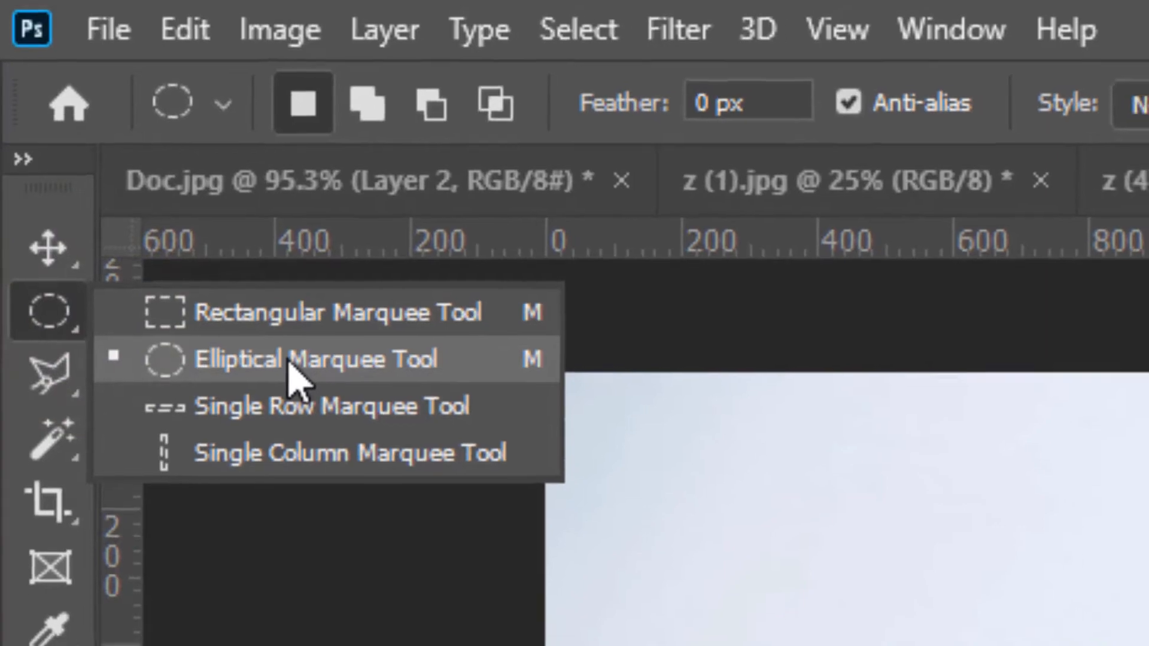
pyautogui.click(295, 367)
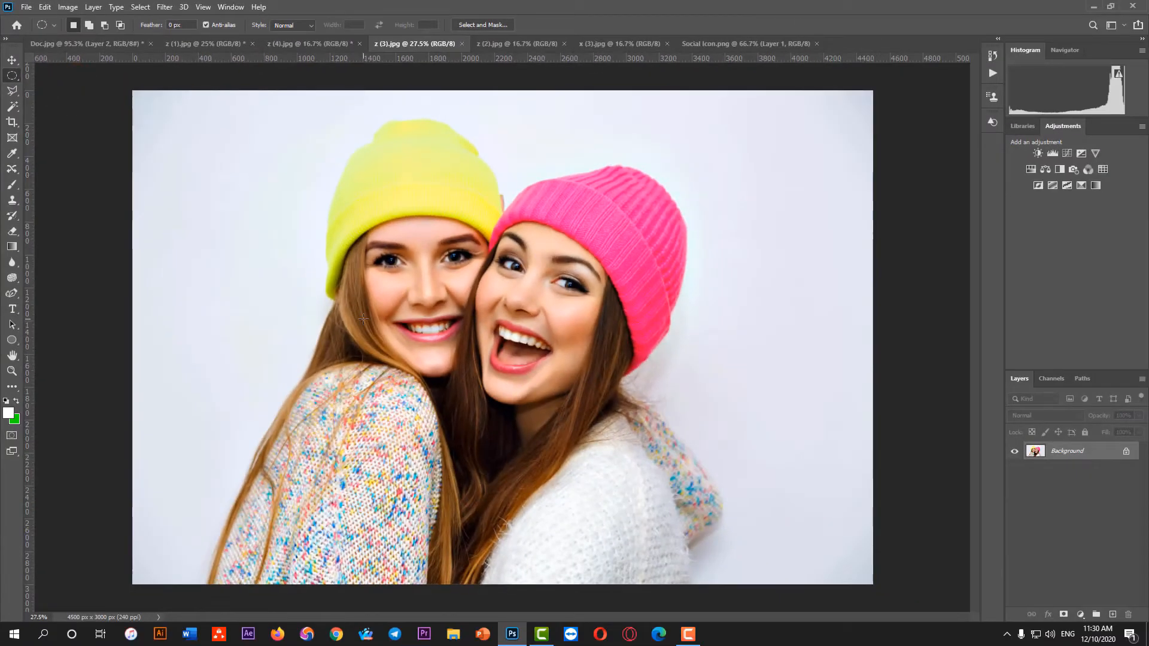
# Try drawing perfect-circle selections over the two women's heads, first outward from an edge point, also outward from the centre
pyautogui.moveTo(323, 171); pyautogui.dragTo(480, 359)
pyautogui.press('shift')
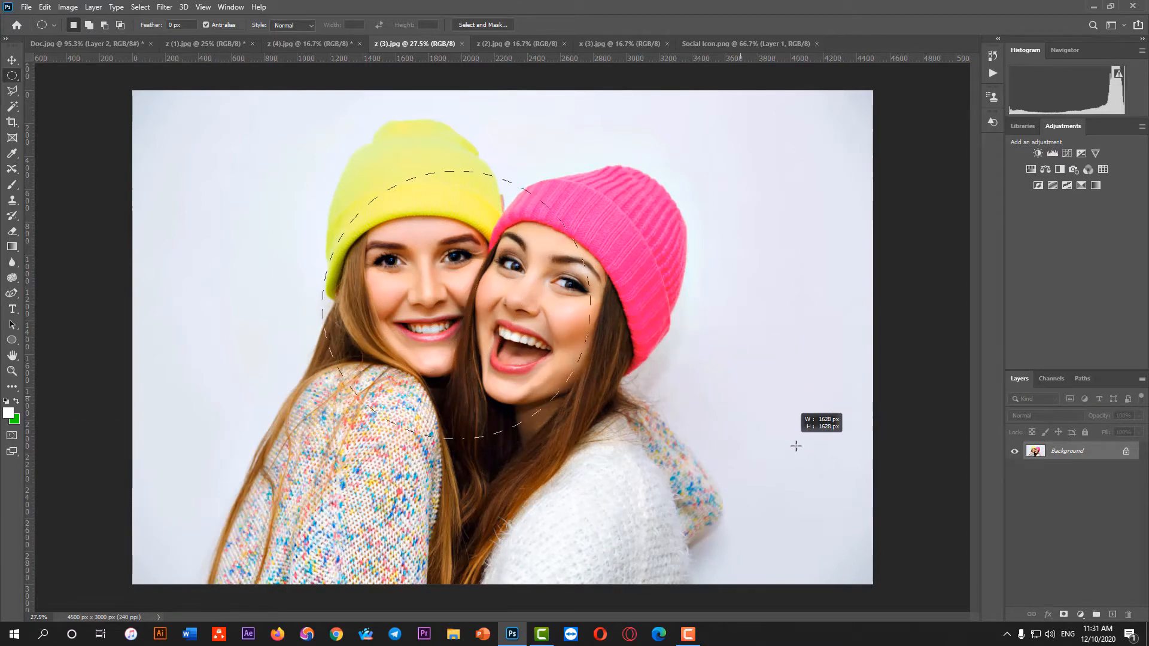
pyautogui.moveTo(725, 391); pyautogui.dragTo(721, 368)
pyautogui.moveTo(466, 246); pyautogui.dragTo(466, 245)
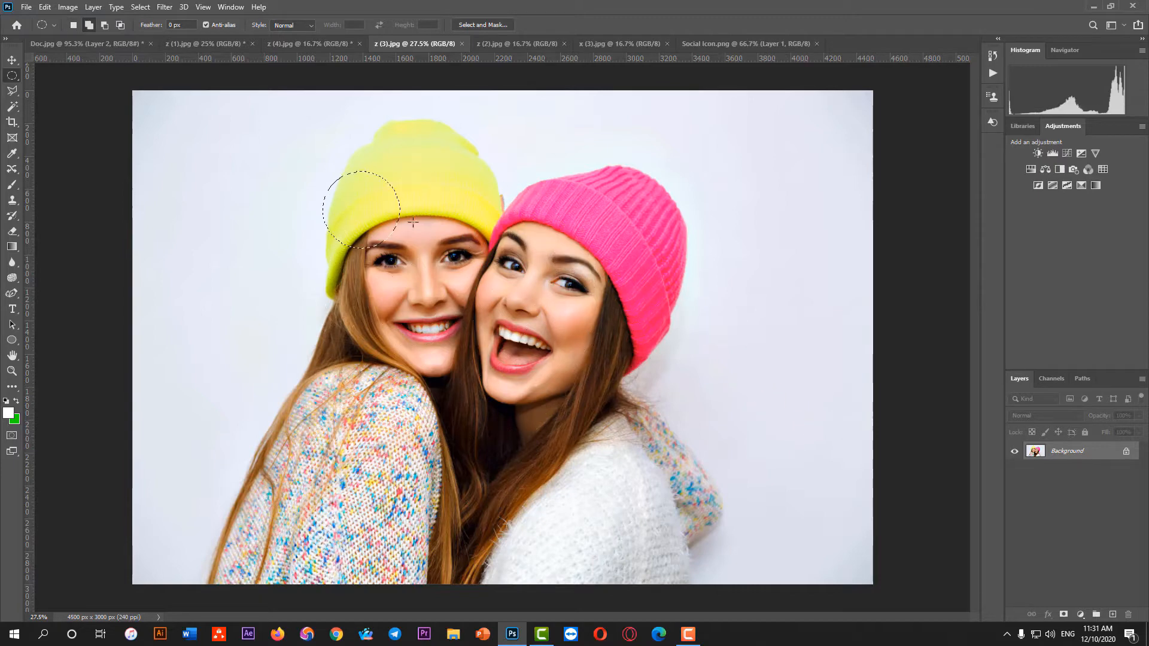
pyautogui.moveTo(319, 163); pyautogui.dragTo(414, 284)
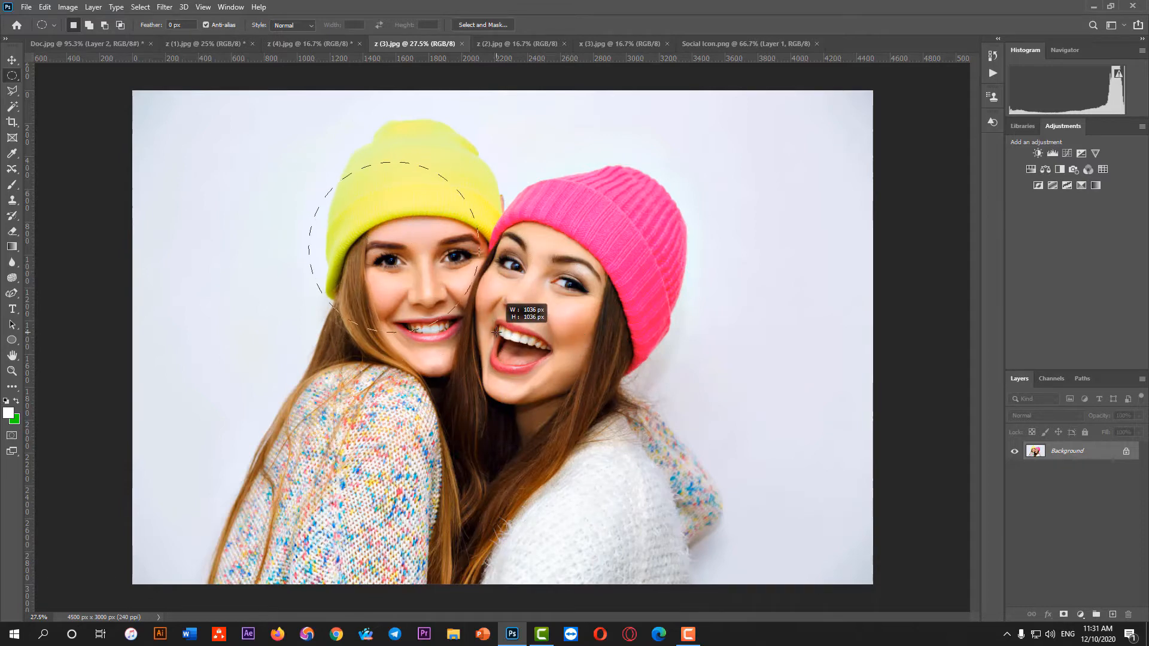
pyautogui.moveTo(497, 331); pyautogui.dragTo(389, 262)
pyautogui.press('alt')
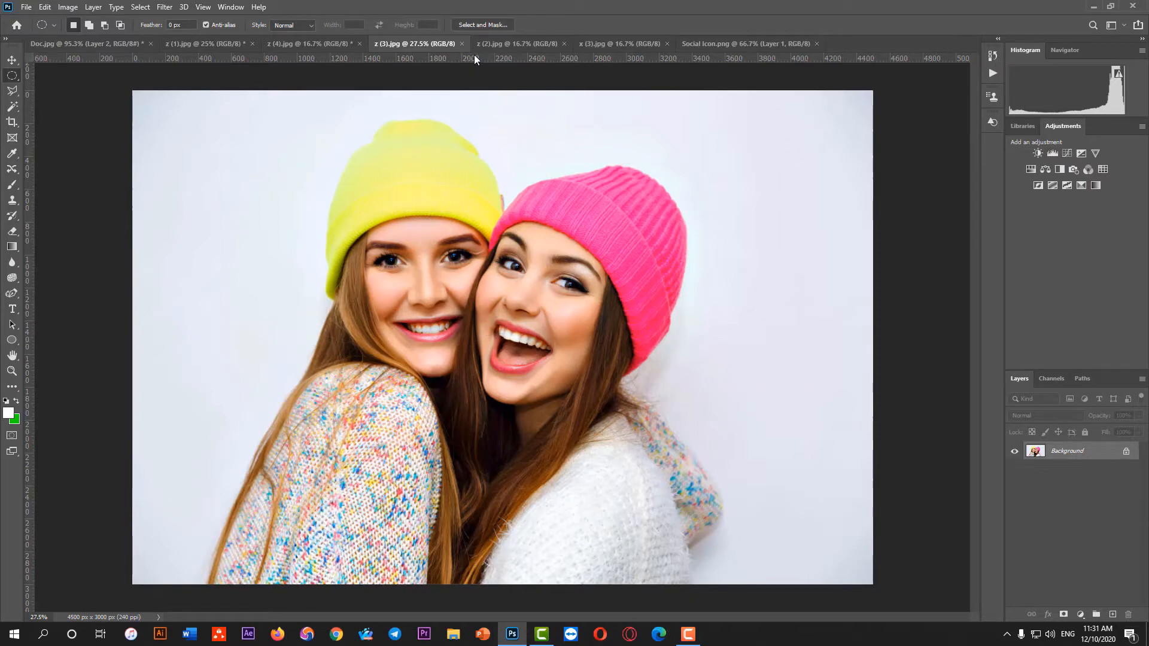
# Place a vertical and a horizontal guide crossing at the centre of z (3).jpg, and undo them
pyautogui.moveTo(474, 58); pyautogui.dragTo(505, 338)
pyautogui.moveTo(32, 329); pyautogui.dragTo(500, 335)
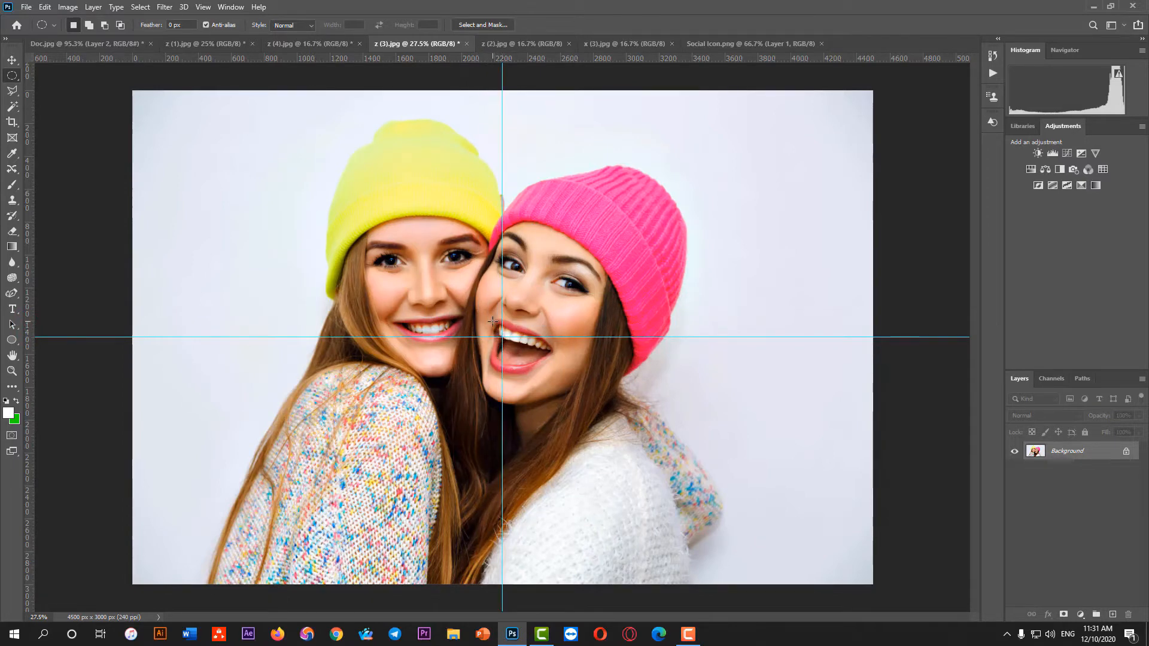
pyautogui.hotkey('ctrl', 'z')
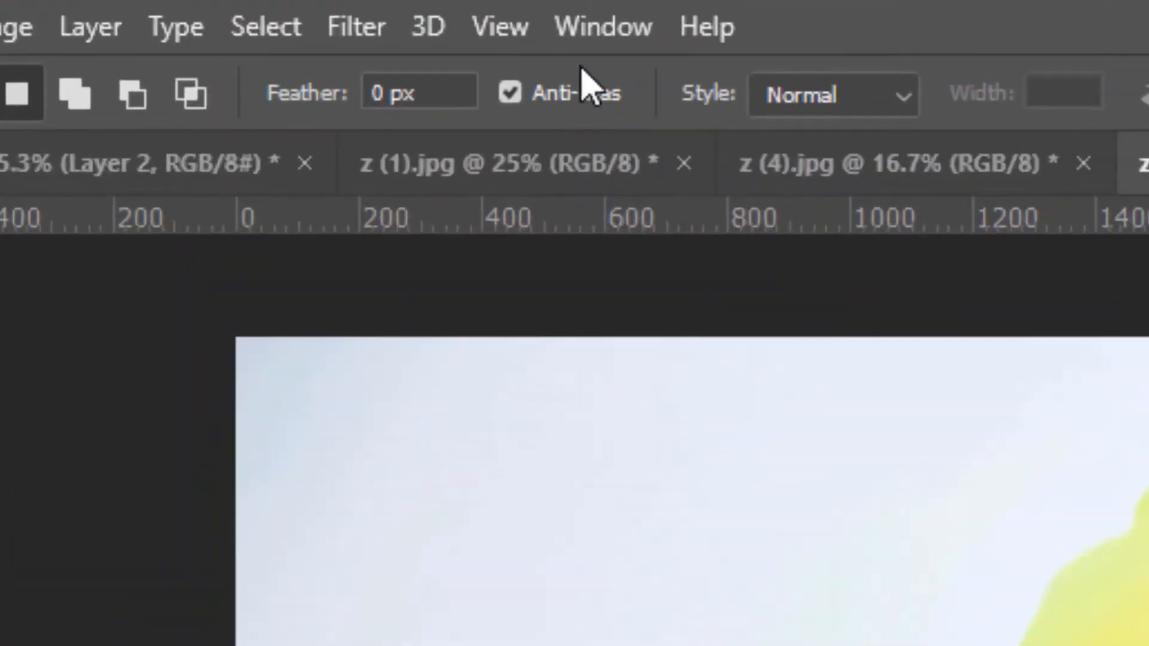
# Toggle the rulers off and on several times, leaving them shown
pyautogui.click(513, 30)
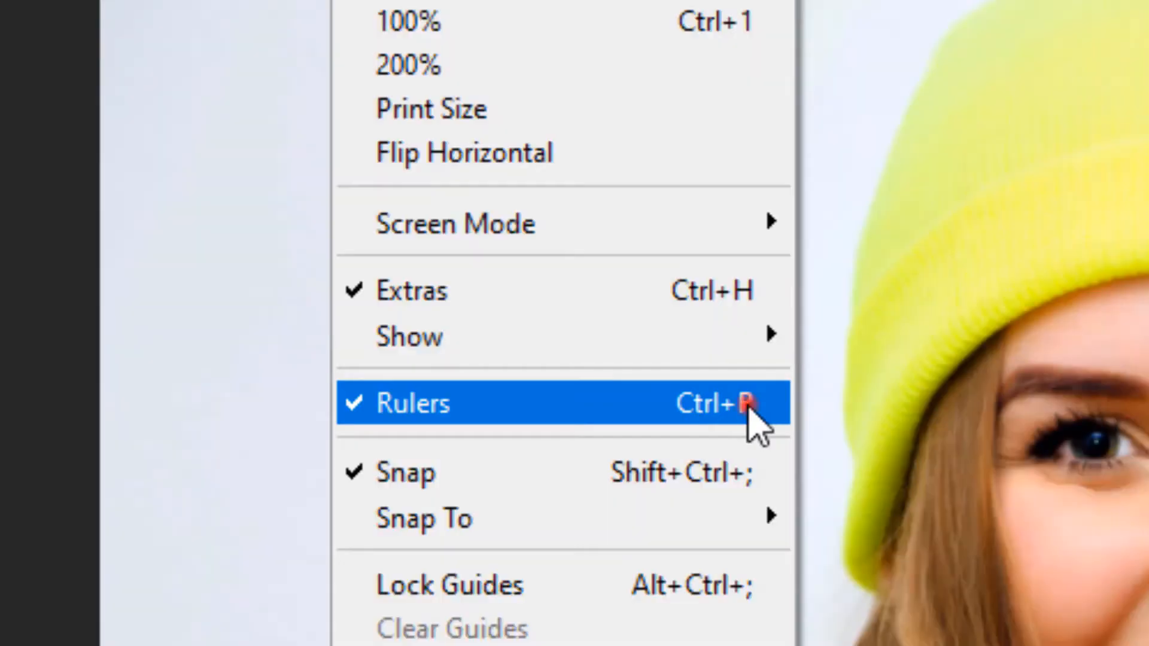
pyautogui.click(748, 407)
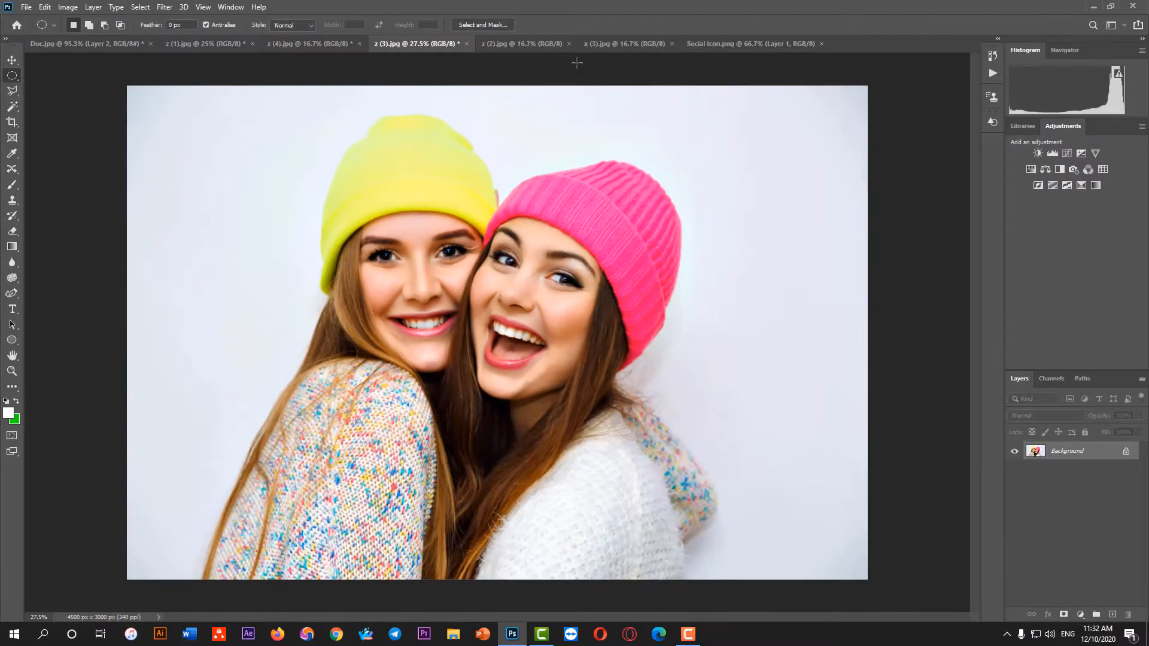
pyautogui.hotkey('ctrl', 'r')
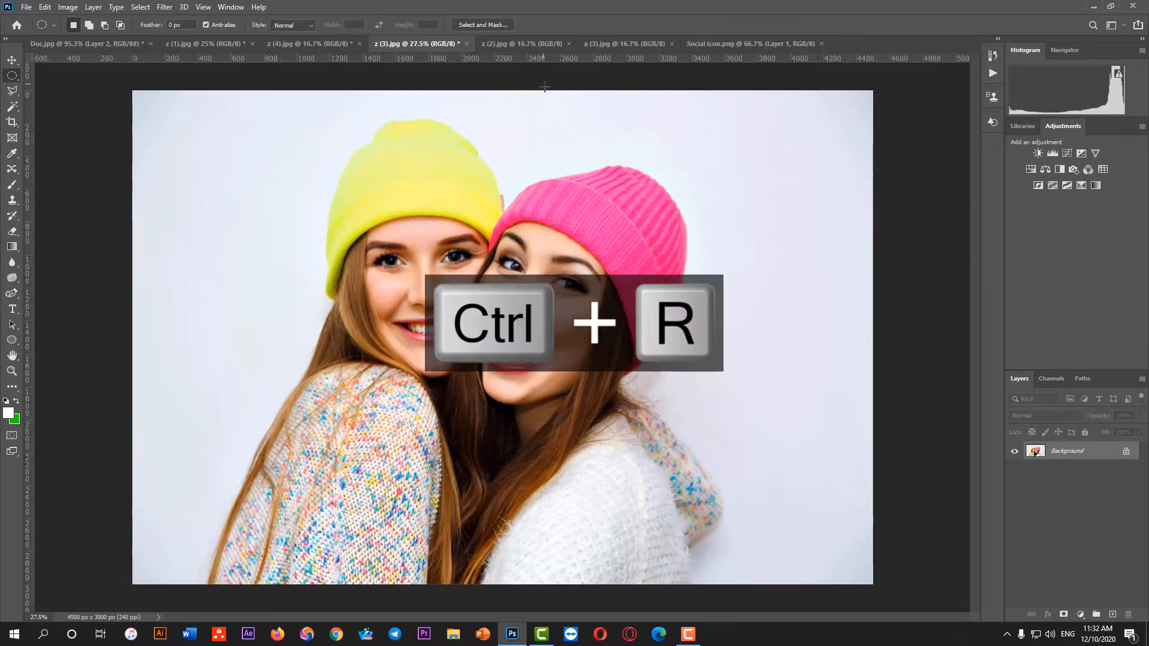
pyautogui.hotkey('ctrl', 'r')
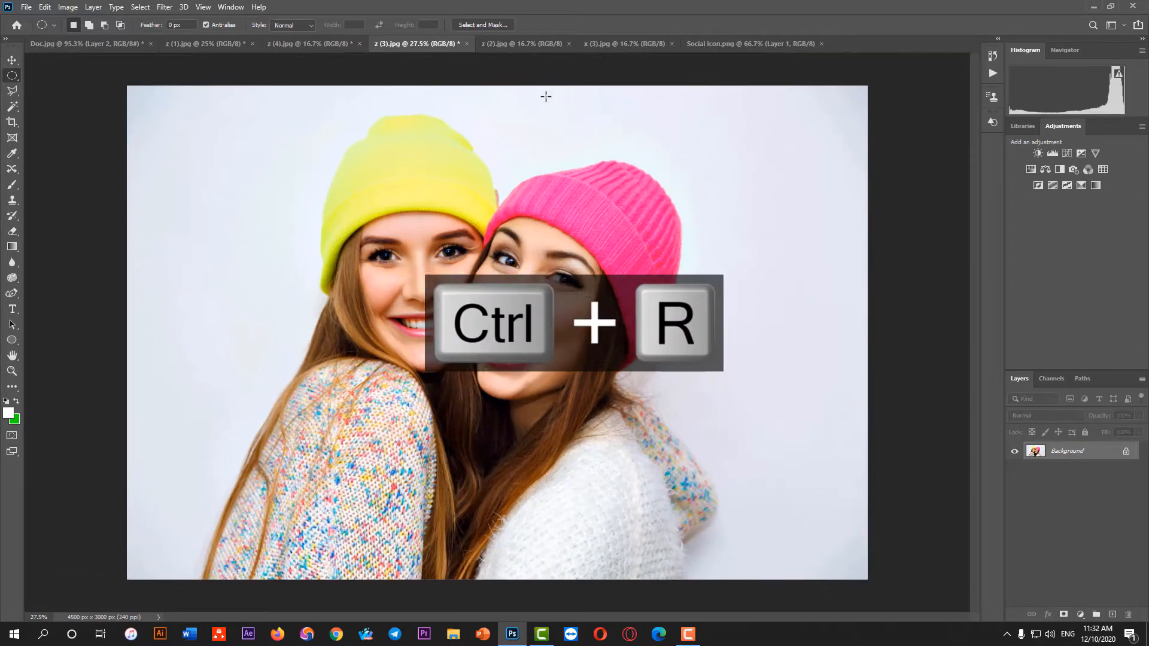
pyautogui.hotkey('ctrl', 'r')
pyautogui.hotkey('ctrl', 'r')
pyautogui.hotkey('ctrl', 'r')
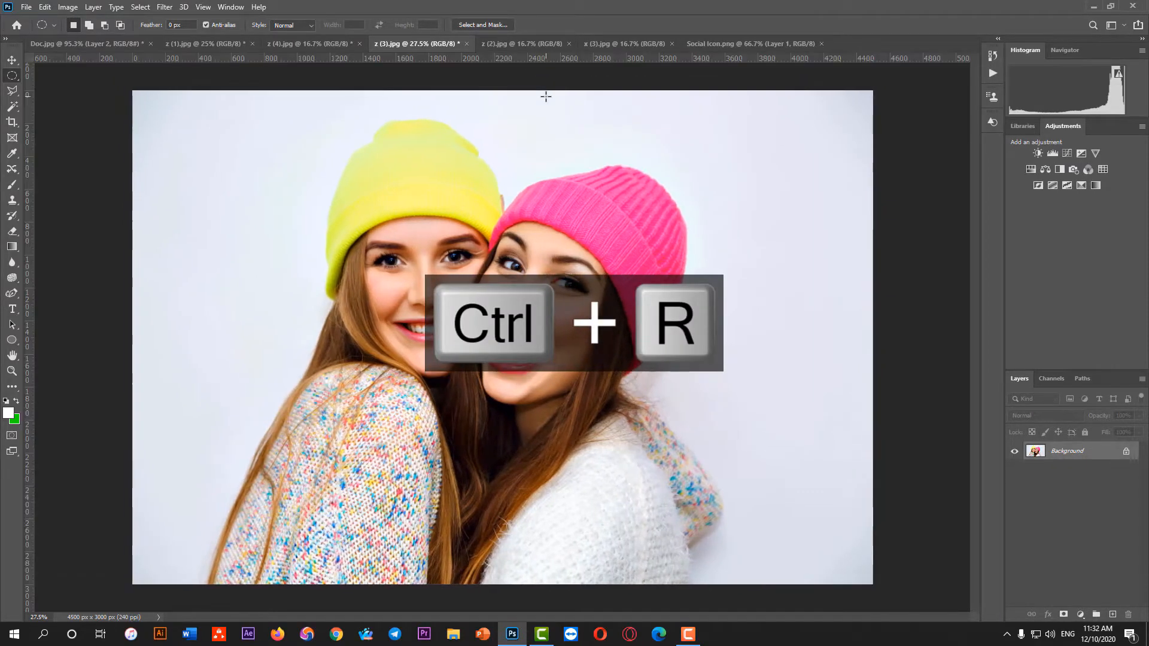
pyautogui.hotkey('ctrl', 'r')
pyautogui.hotkey('ctrl', 'r')
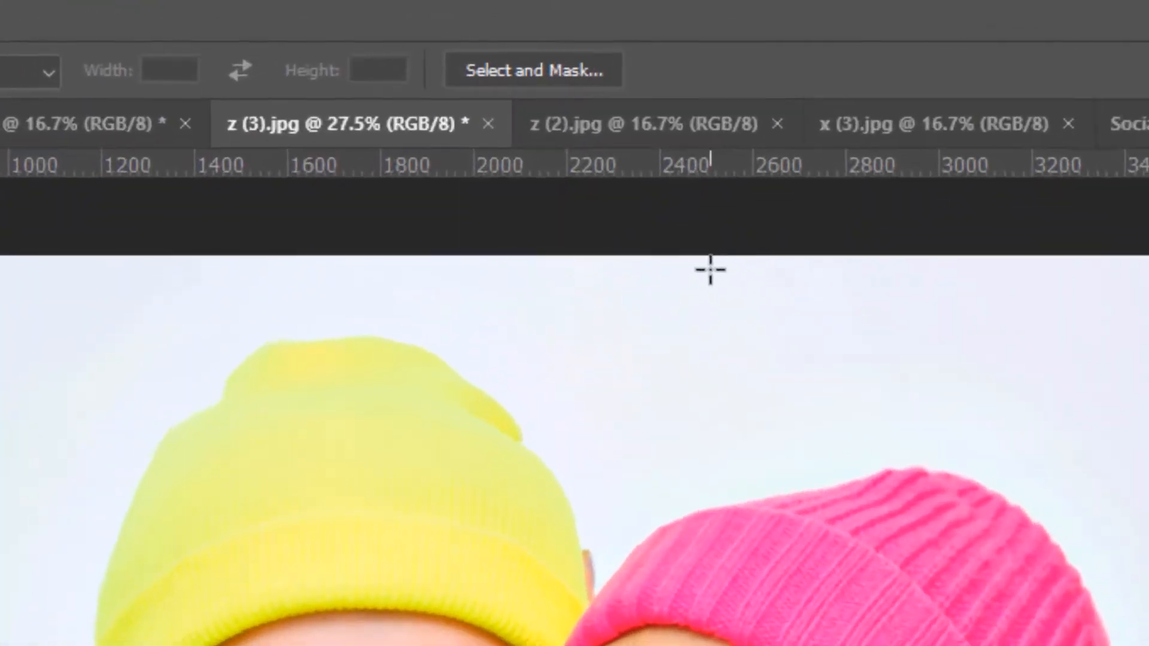
# Place vertical and horizontal guides through the photo's centre and draw a perfect-circle selection outward from their intersection around the two women's faces
pyautogui.moveTo(703, 171); pyautogui.dragTo(757, 645)
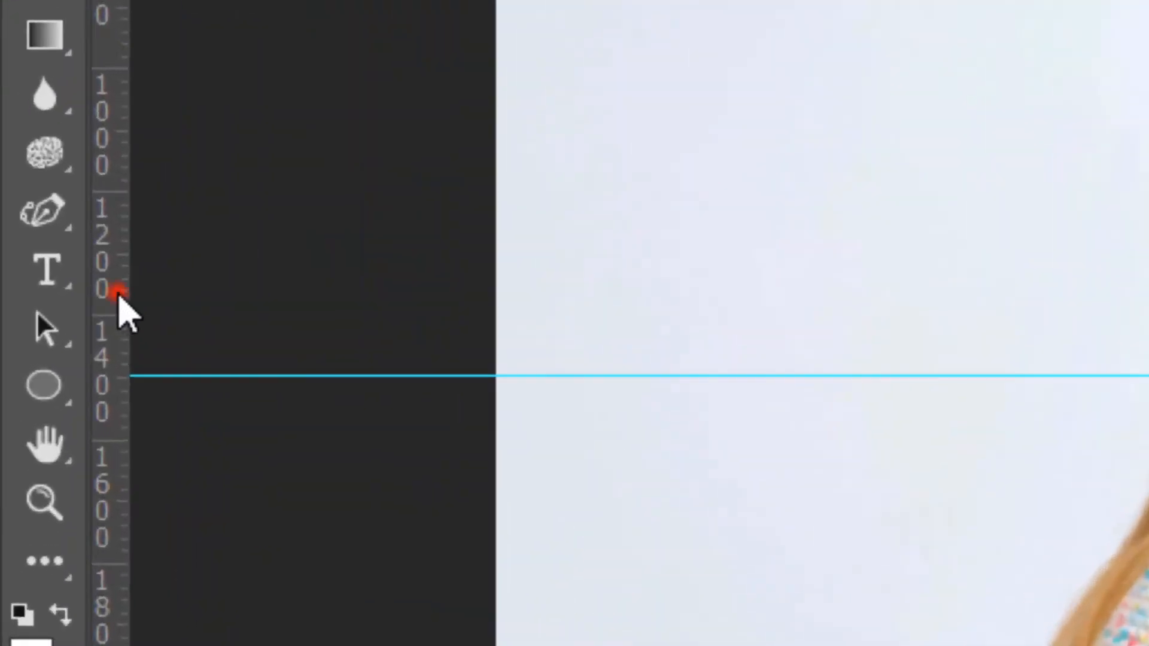
pyautogui.moveTo(31, 314); pyautogui.dragTo(502, 308)
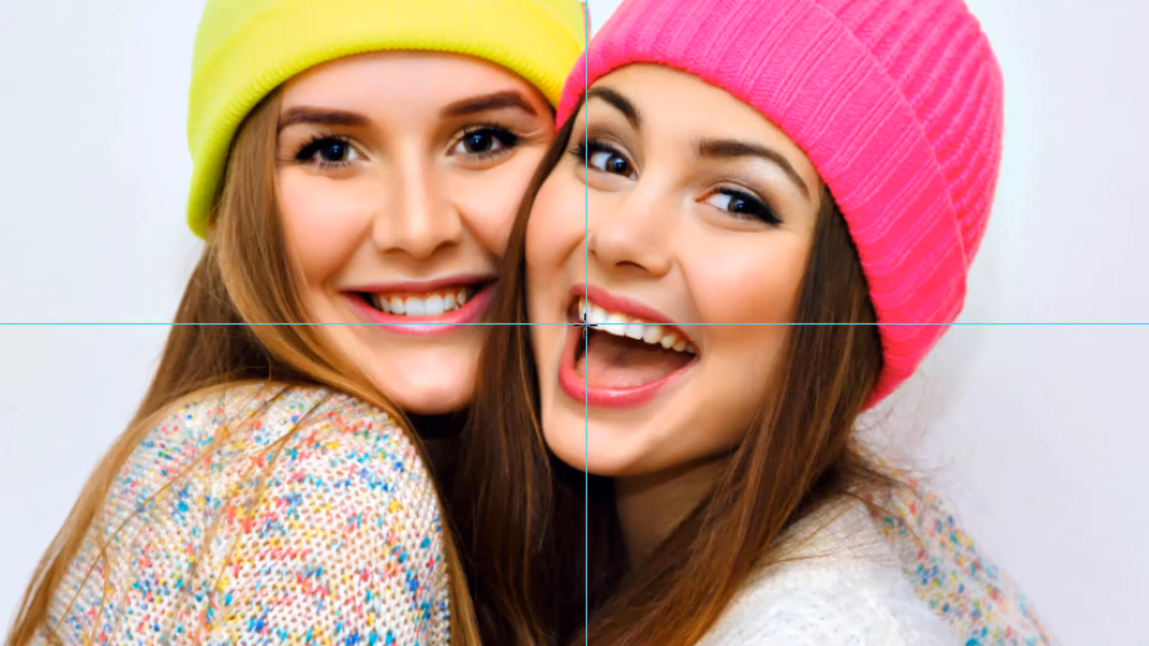
pyautogui.moveTo(585, 325); pyautogui.dragTo(1142, 645)
pyautogui.press('alt')
pyautogui.press('shift')
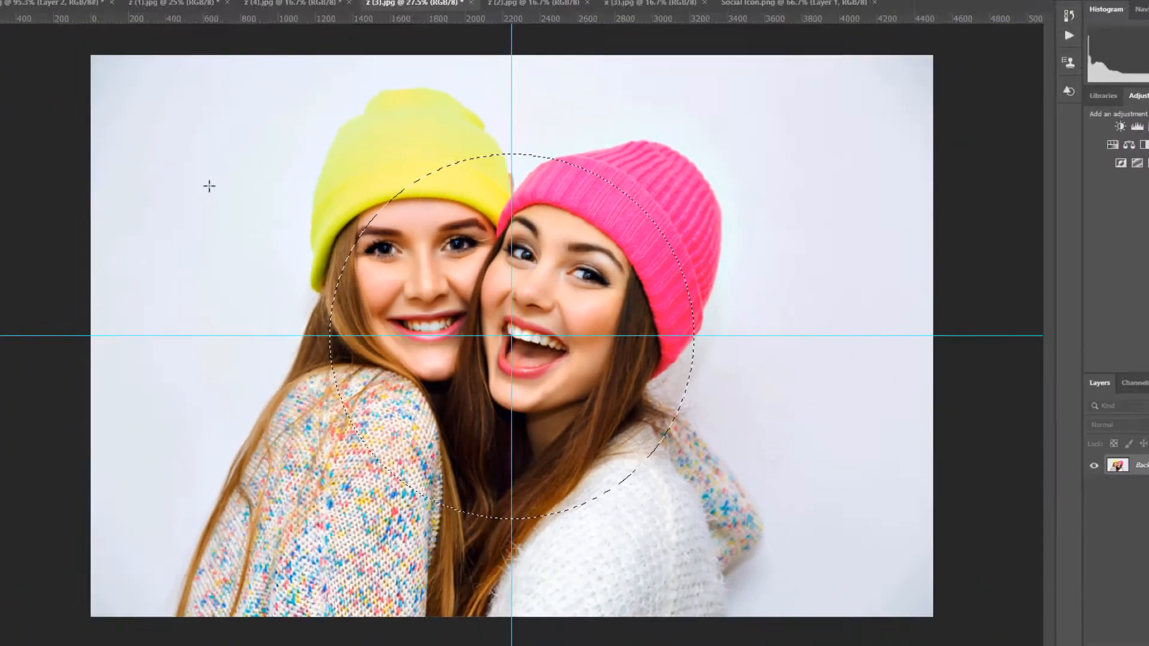
# Copy the circular selection into Doc.jpg with the Move tool and scale the cutout down in the canvas's upper-left area
pyautogui.click(12, 60)
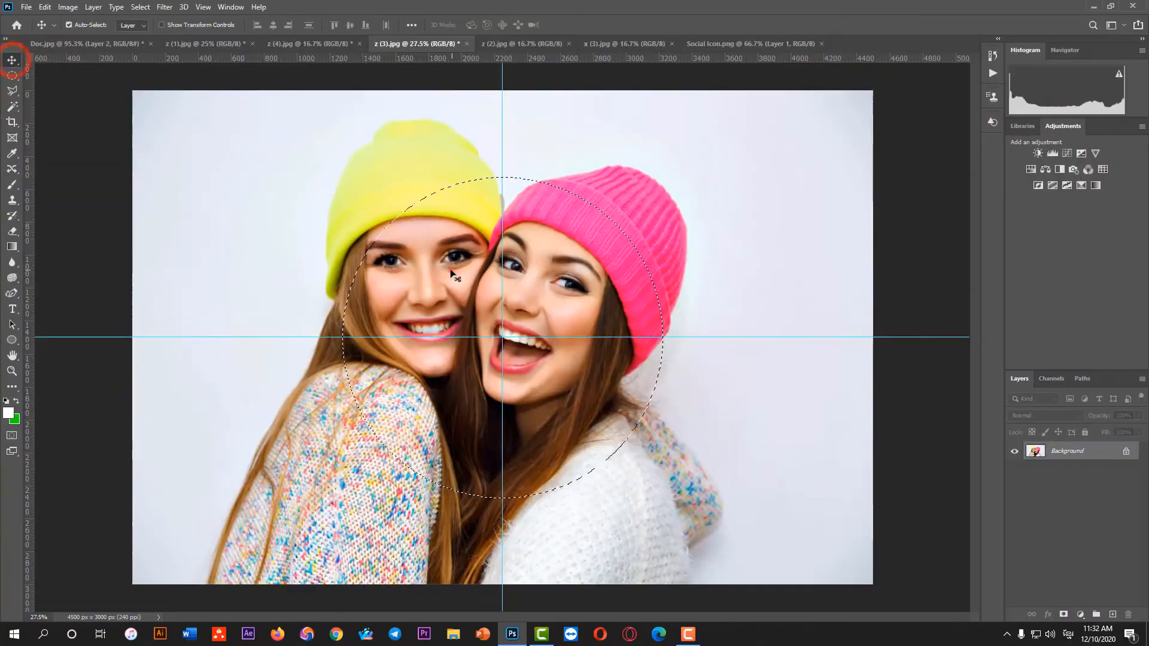
pyautogui.moveTo(453, 274); pyautogui.dragTo(463, 357)
pyautogui.hotkey('ctrl', 't')
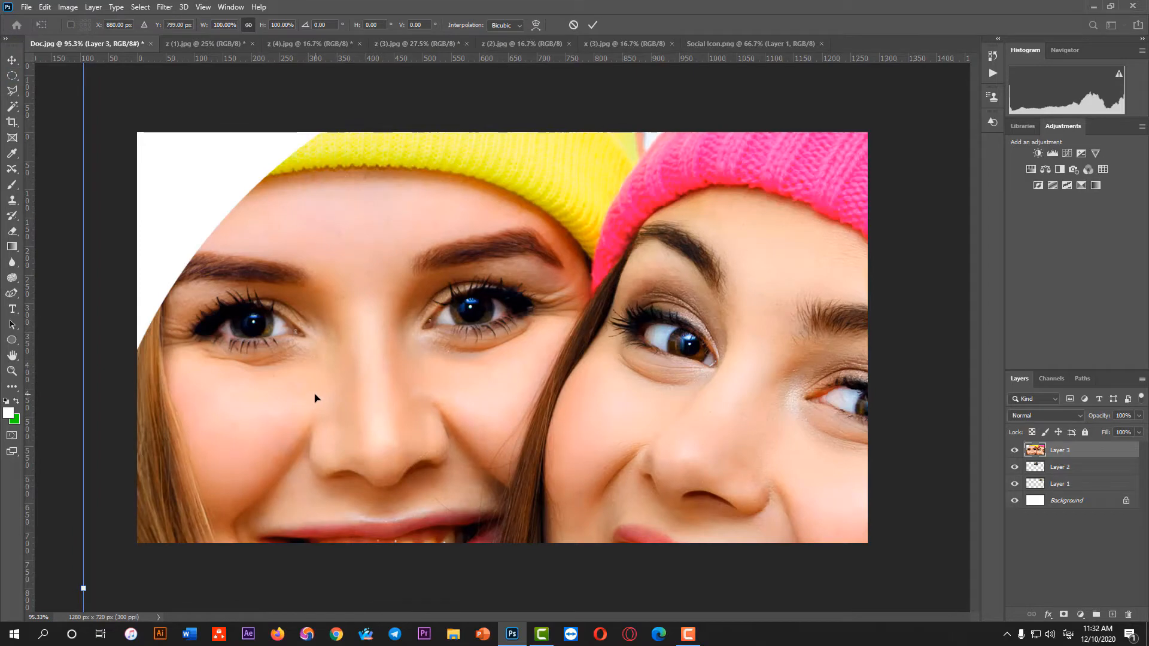
pyautogui.scroll(-2, 296, 389)
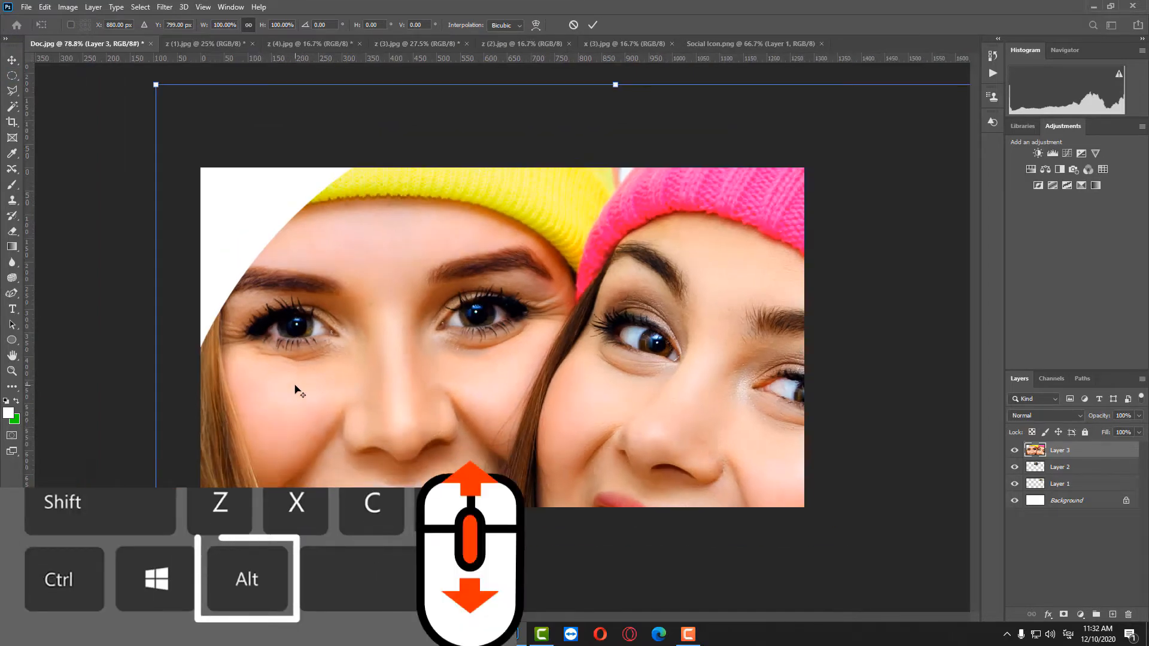
pyautogui.scroll(-2, 295, 389)
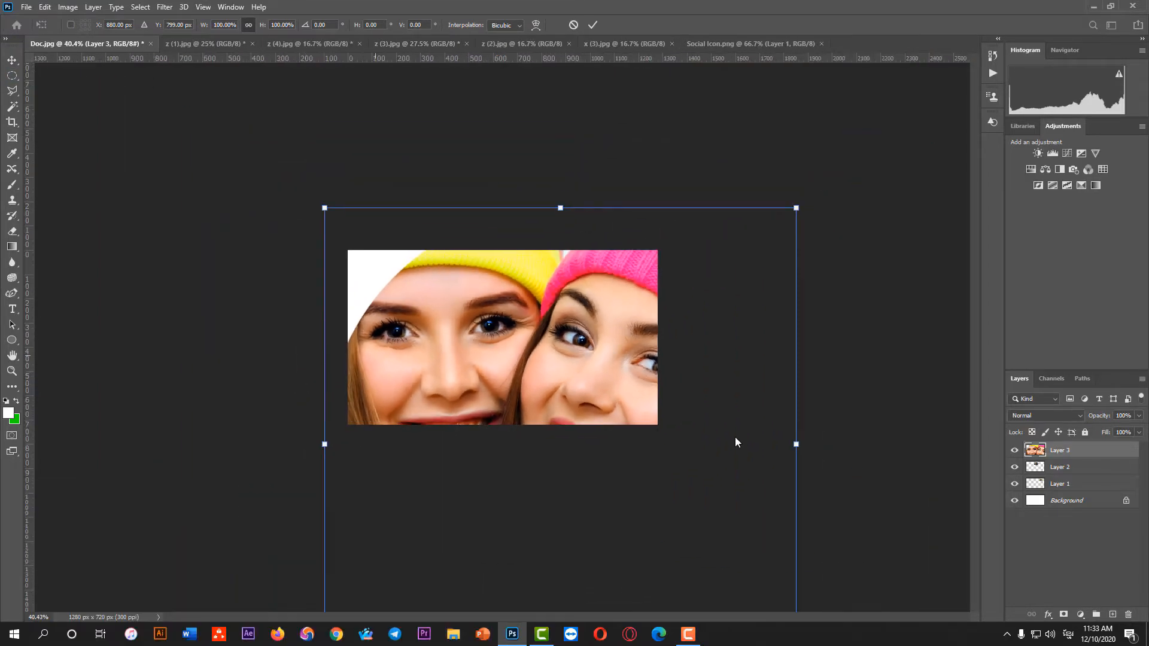
pyautogui.moveTo(795, 444); pyautogui.dragTo(288, 265)
pyautogui.click(593, 25)
pyautogui.scroll(3, 455, 355)
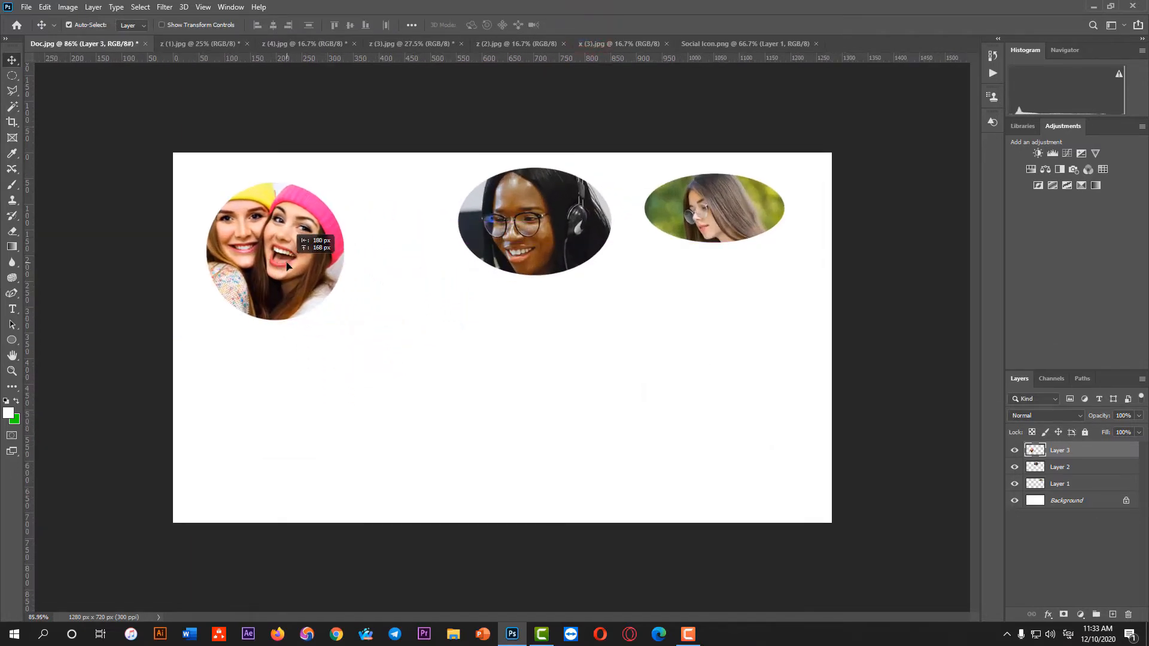
# Move the two oval cutouts left and down to form a row with the circular cutout
pyautogui.moveTo(527, 264); pyautogui.dragTo(450, 284)
pyautogui.moveTo(700, 234); pyautogui.dragTo(628, 280)
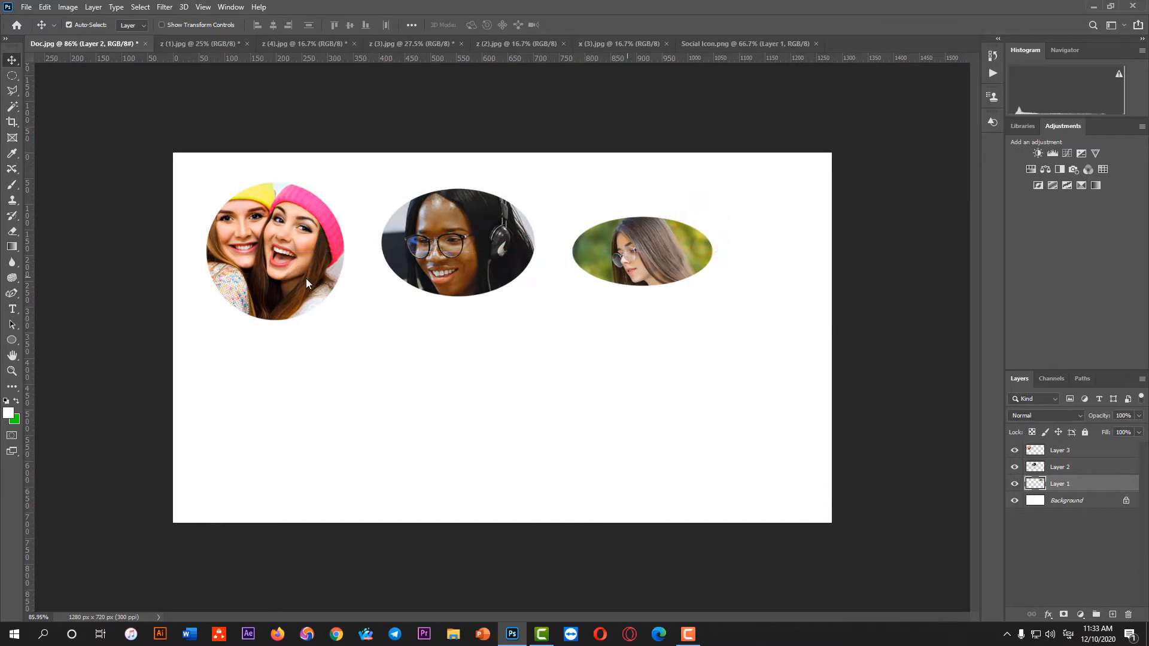
pyautogui.click(302, 263)
# Deselect the circular selection in z (3).jpg and switch to z (2).jpg
pyautogui.click(416, 44)
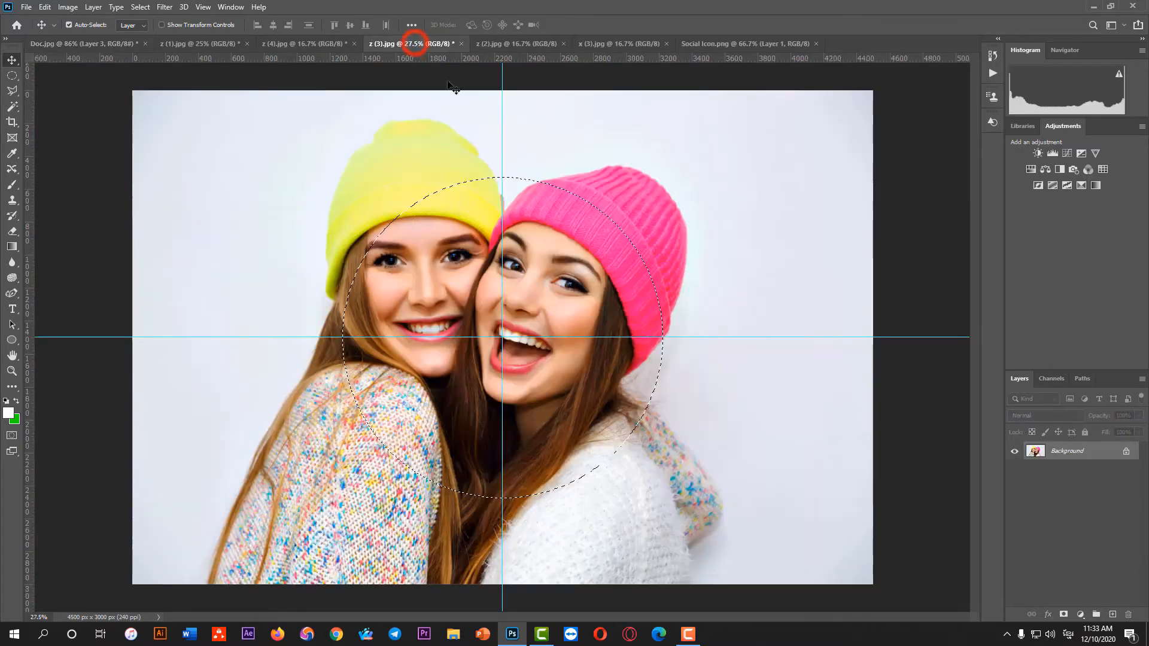
pyautogui.hotkey('ctrl', 'd')
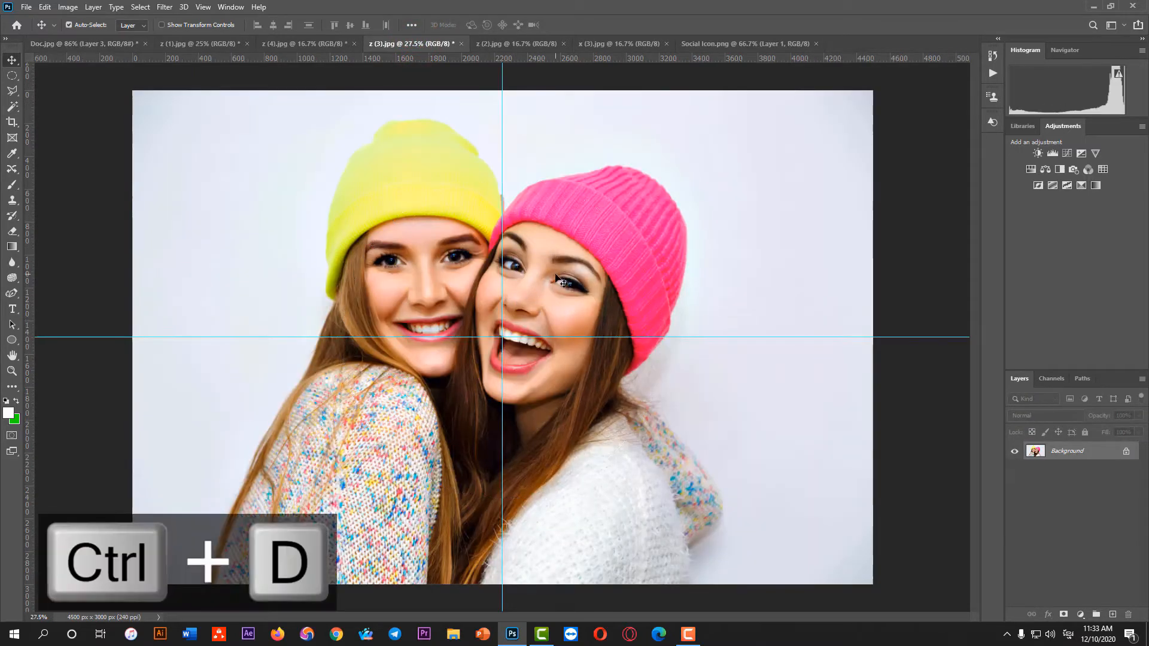
pyautogui.click(519, 45)
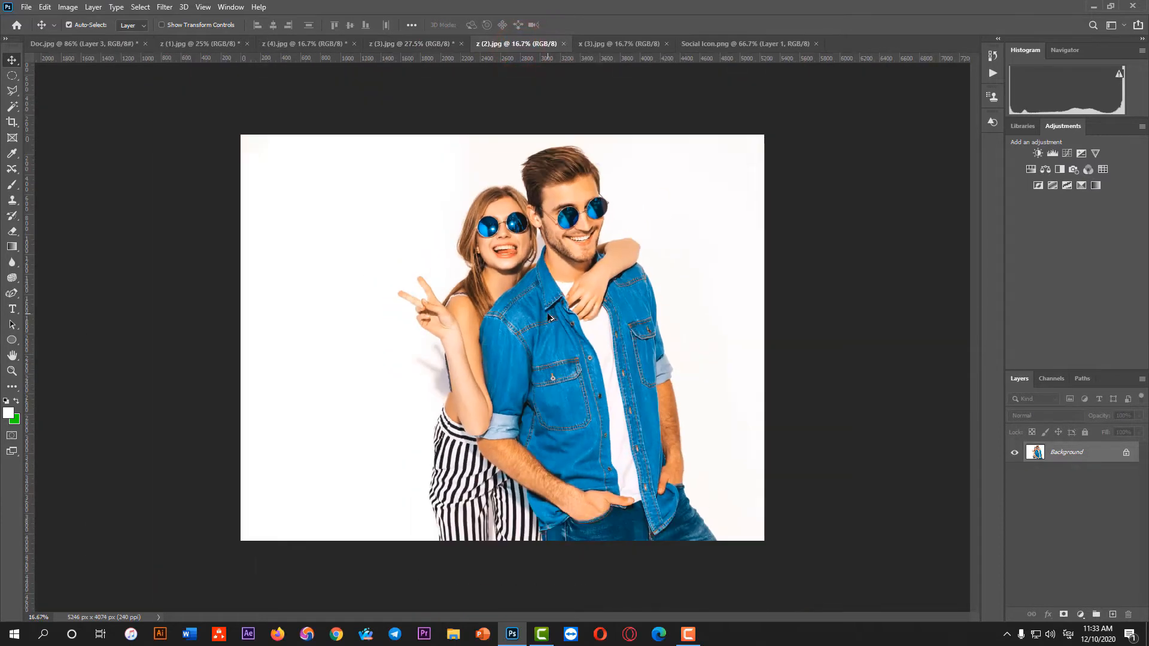
# Draw a tall, narrow oval selection around the woman's face and the man's shoulder with the Elliptical Marquee Tool in z (2).jpg
pyautogui.scroll(1, 532, 207)
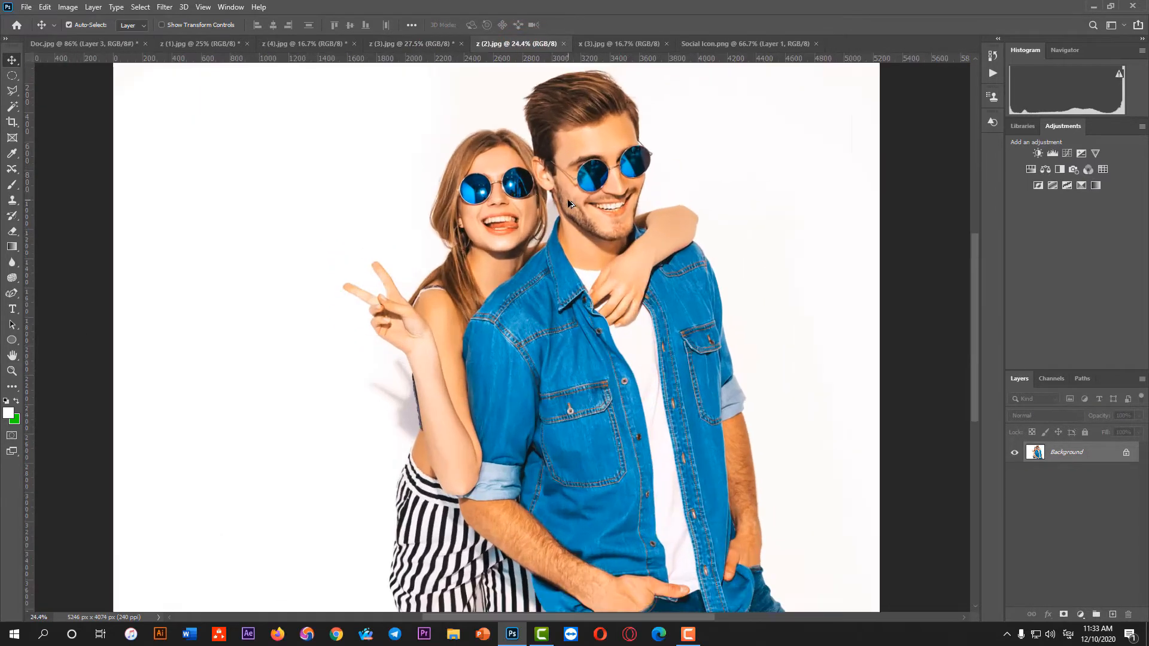
pyautogui.rightClick(7, 78)
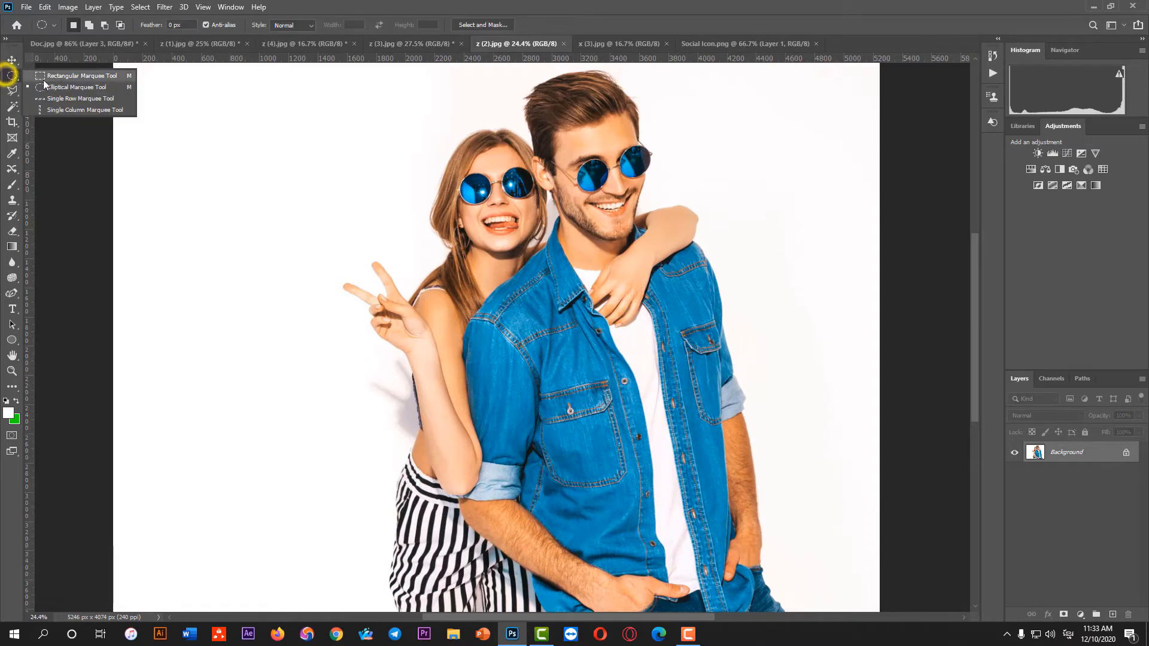
pyautogui.click(50, 91)
pyautogui.moveTo(354, 151); pyautogui.dragTo(832, 232)
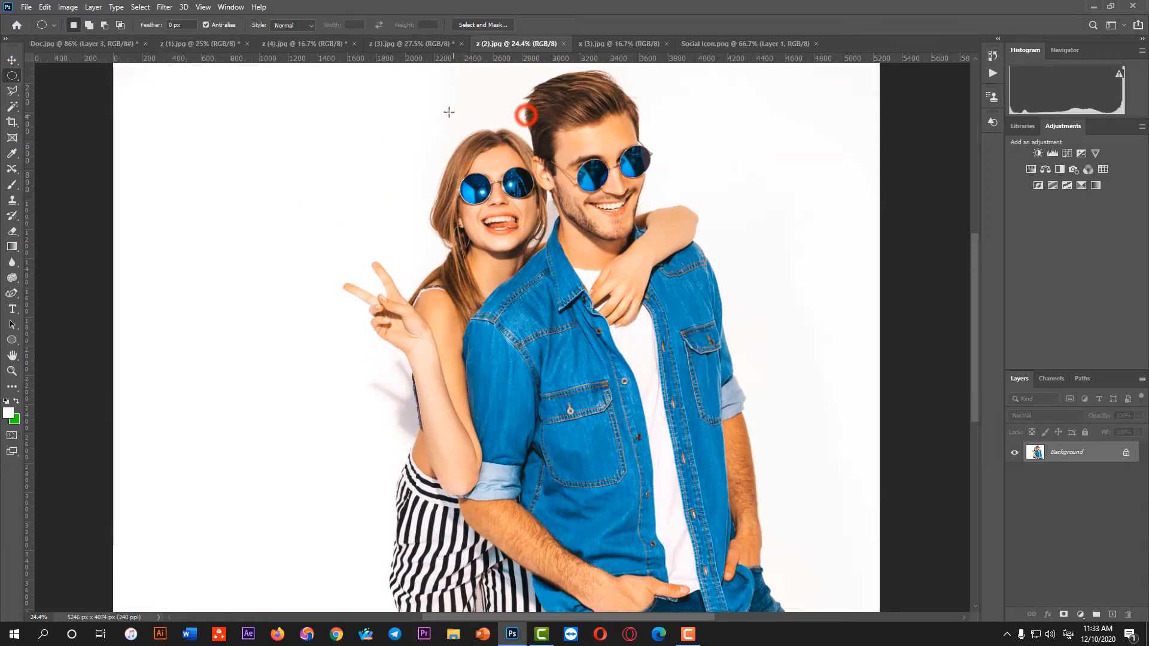
pyautogui.moveTo(441, 96); pyautogui.dragTo(542, 405)
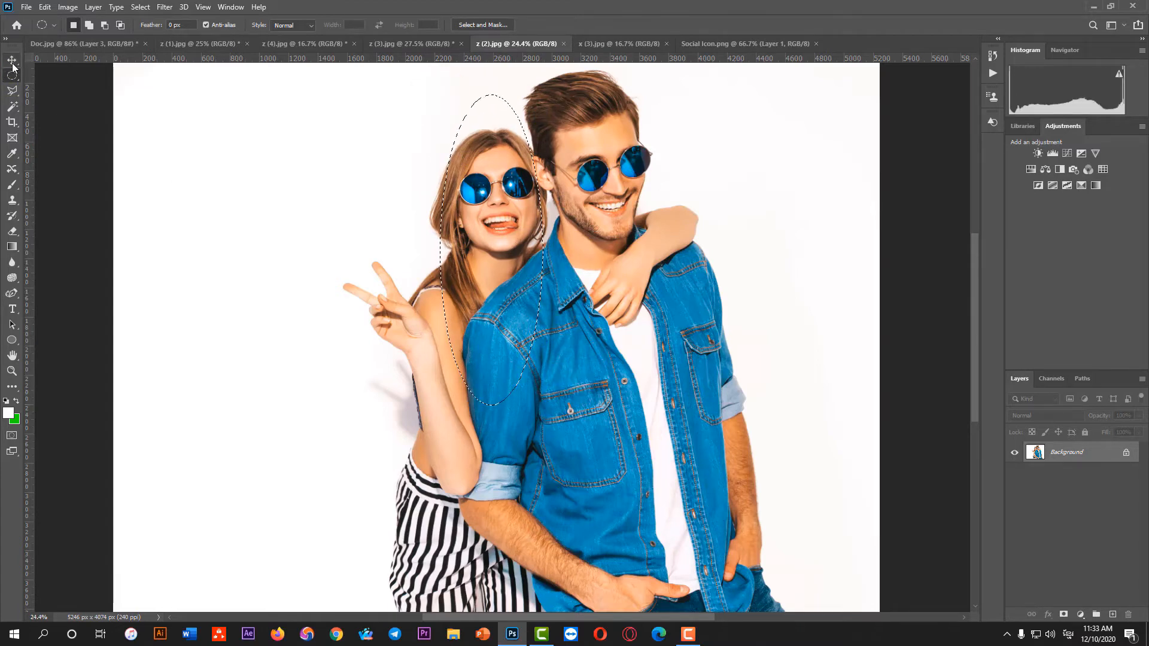
# Copy the oval selection to a new layer and hide the Background layer so only the cutout shows
pyautogui.hotkey('ctrl', 'j')
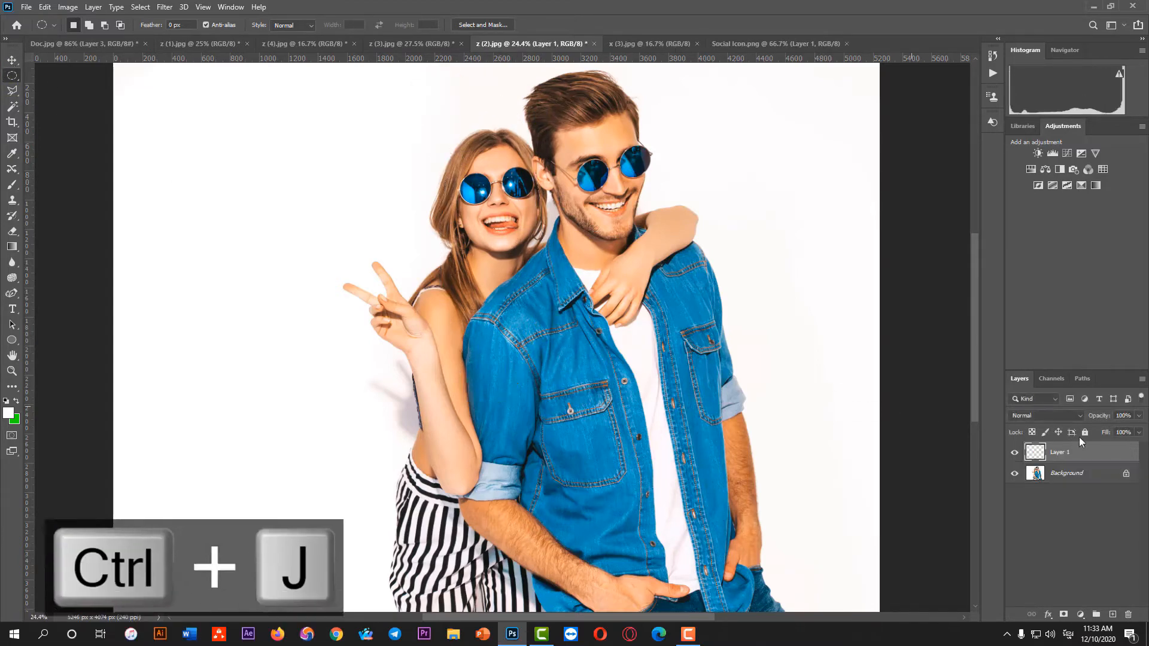
pyautogui.click(1014, 473)
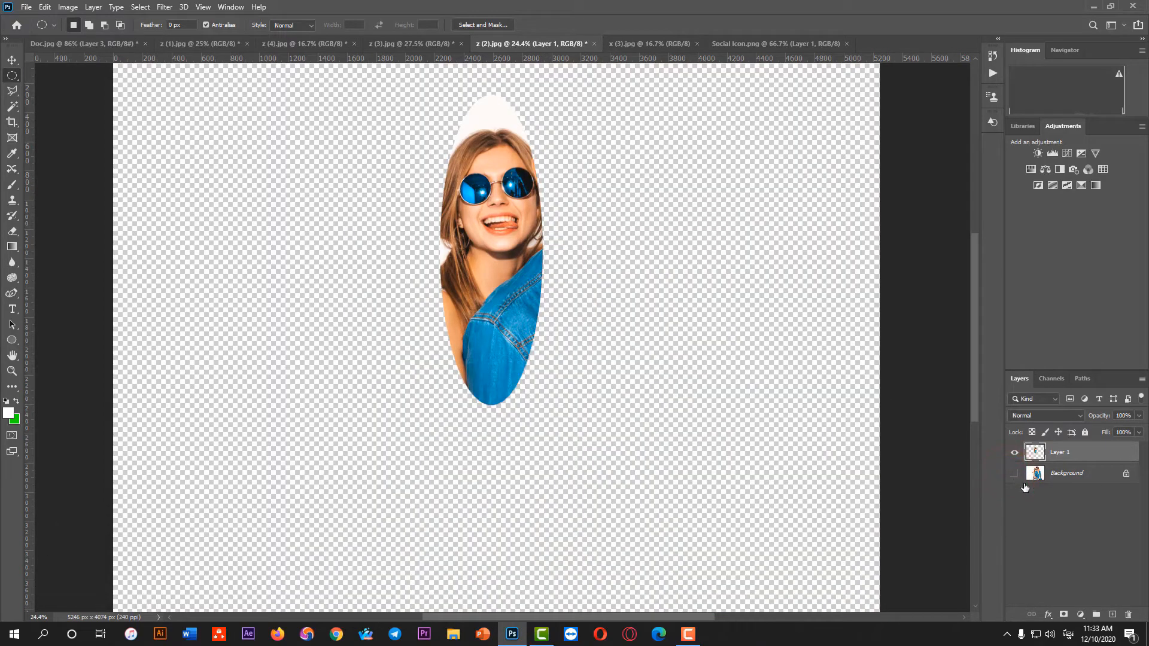
pyautogui.click(1015, 473)
pyautogui.click(1015, 473)
pyautogui.click(1015, 473)
pyautogui.click(1015, 474)
pyautogui.click(1016, 474)
pyautogui.click(1016, 474)
# Copy the oval cutout into Doc.jpg, scale it to about 19.86%, and place it below the gap between the circular and middle oval cutouts
pyautogui.press('v')
pyautogui.moveTo(504, 224); pyautogui.dragTo(468, 356)
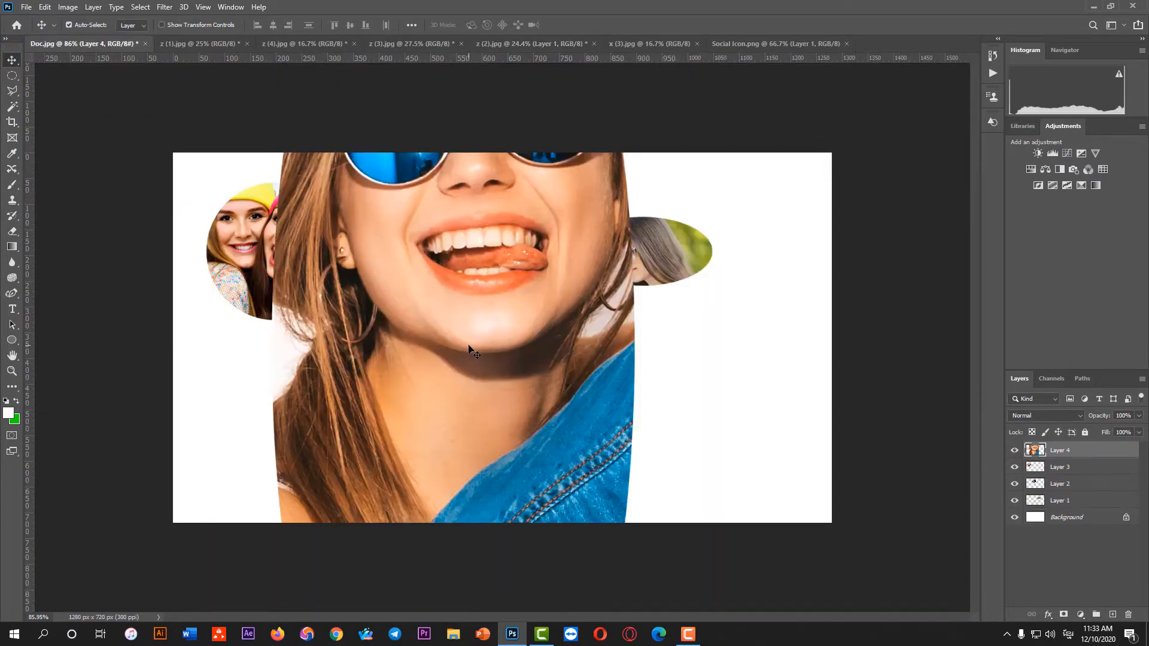
pyautogui.hotkey('ctrl', 't')
pyautogui.moveTo(637, 345); pyautogui.dragTo(391, 381)
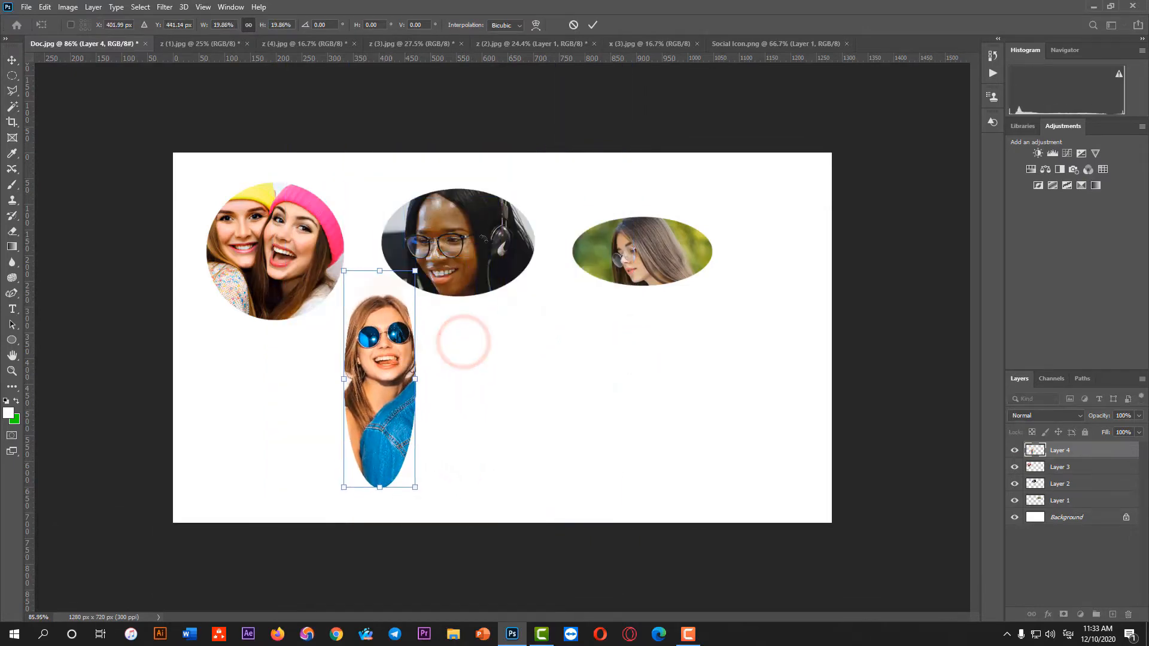
pyautogui.click(593, 25)
pyautogui.scroll(1, 354, 75)
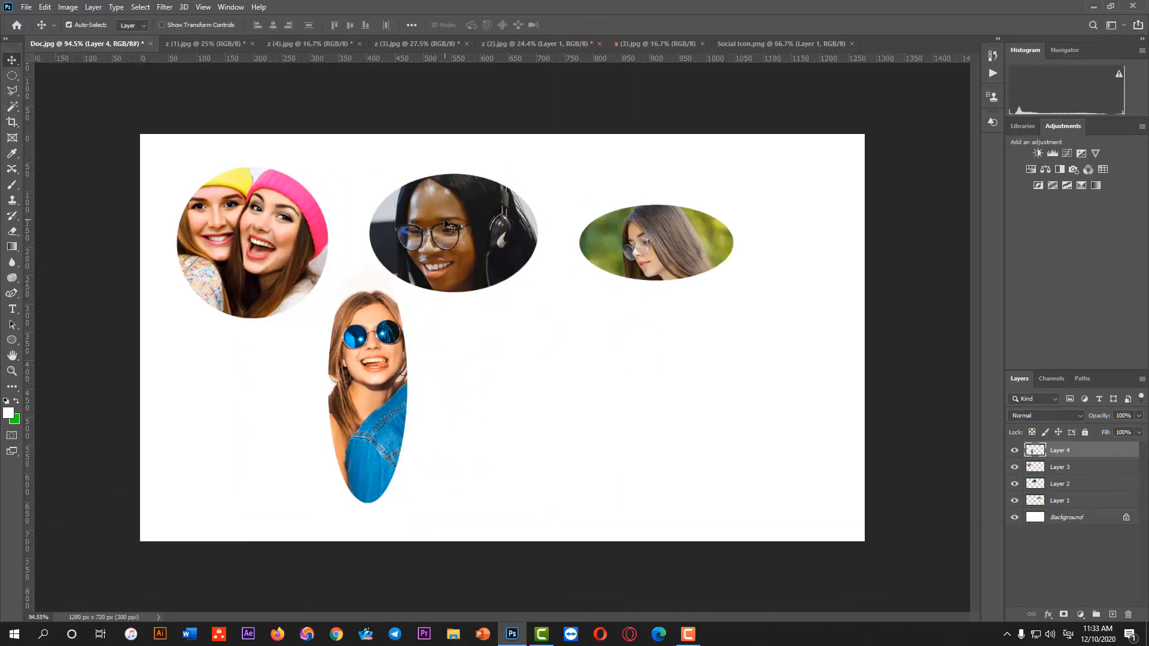
# Switch to x (3).jpg and place a vertical and a horizontal guide crossing between the two women's faces
pyautogui.click(543, 43)
pyautogui.click(641, 43)
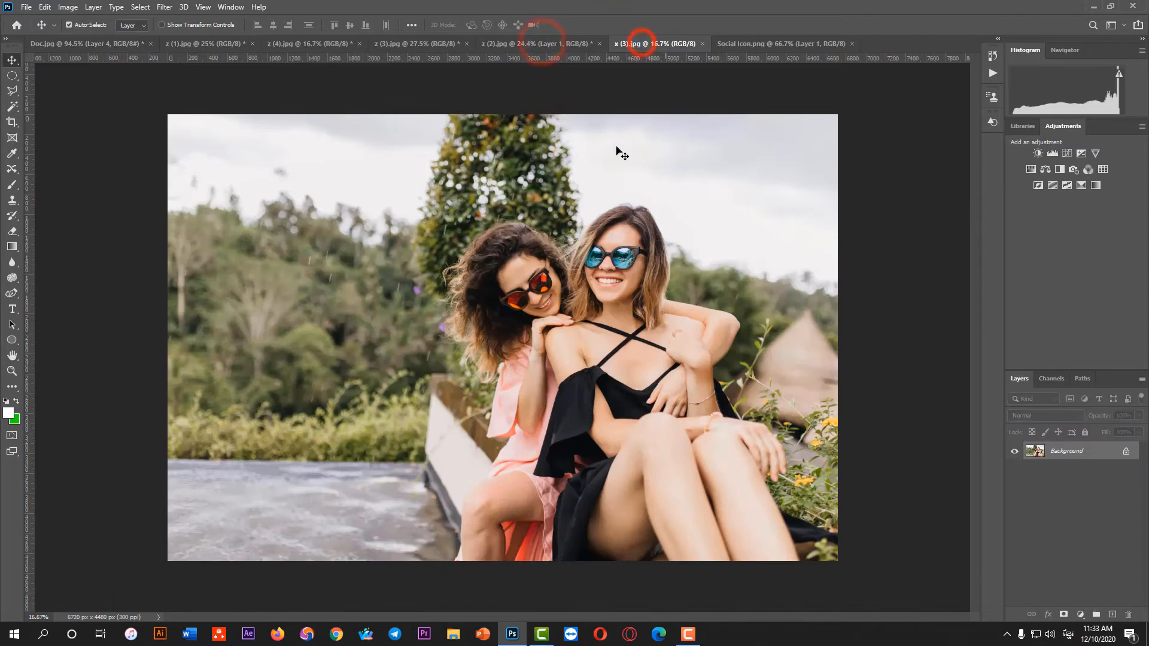
pyautogui.scroll(3, 585, 302)
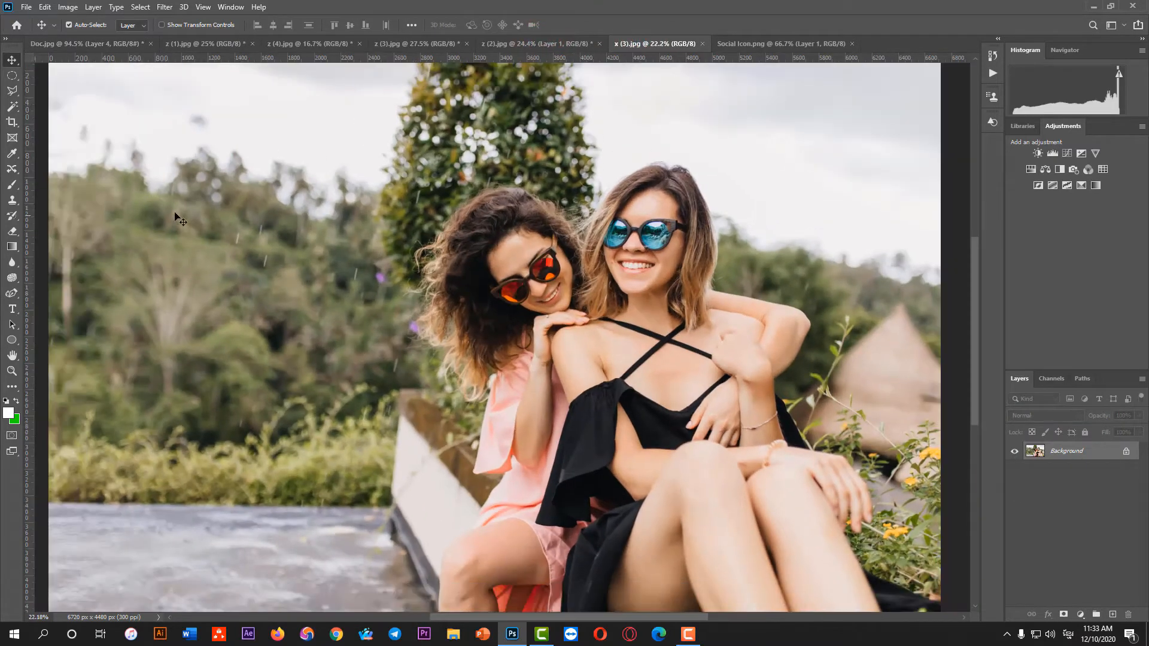
pyautogui.rightClick(11, 76)
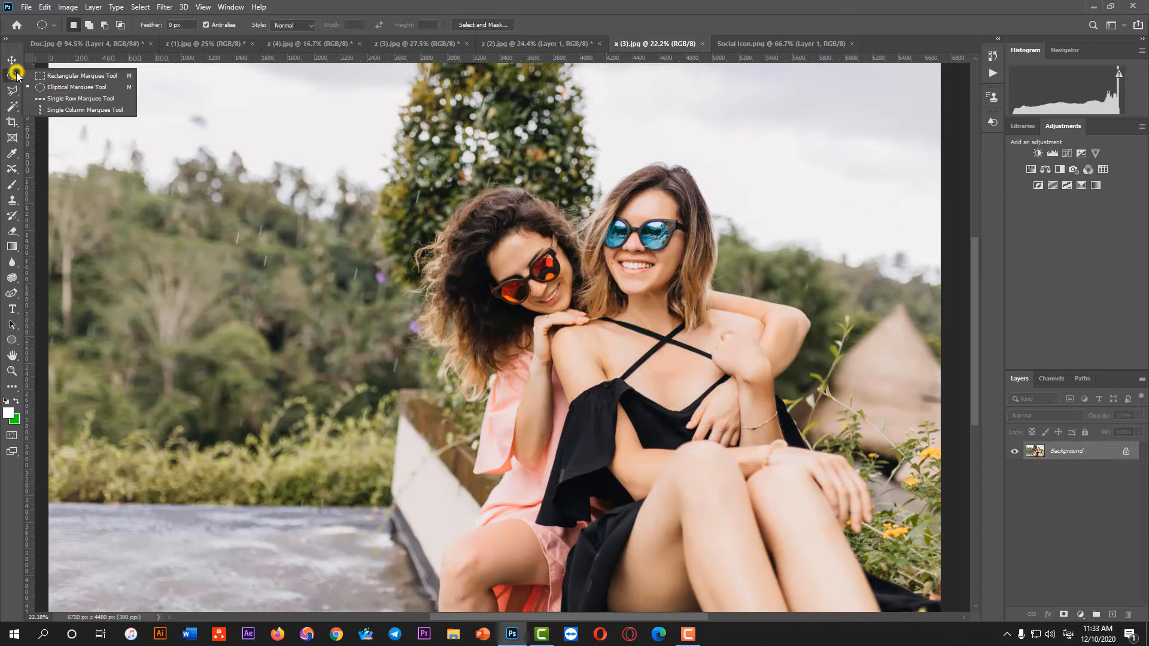
pyautogui.click(47, 87)
pyautogui.scroll(-2, 107, 214)
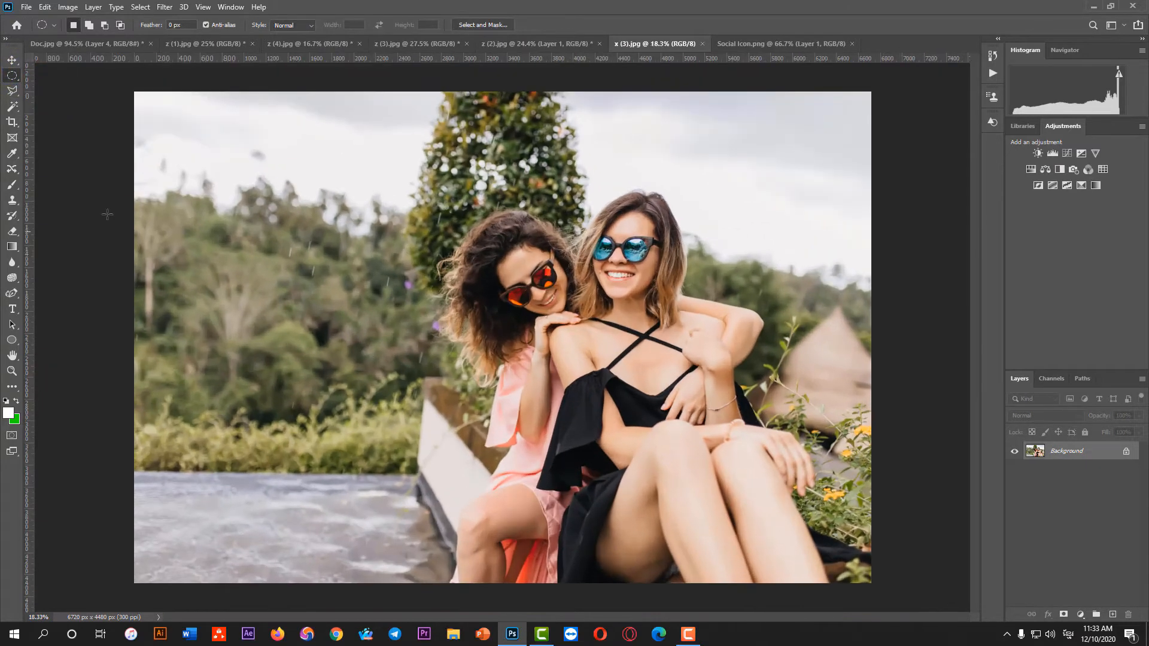
pyautogui.moveTo(28, 232); pyautogui.dragTo(563, 217)
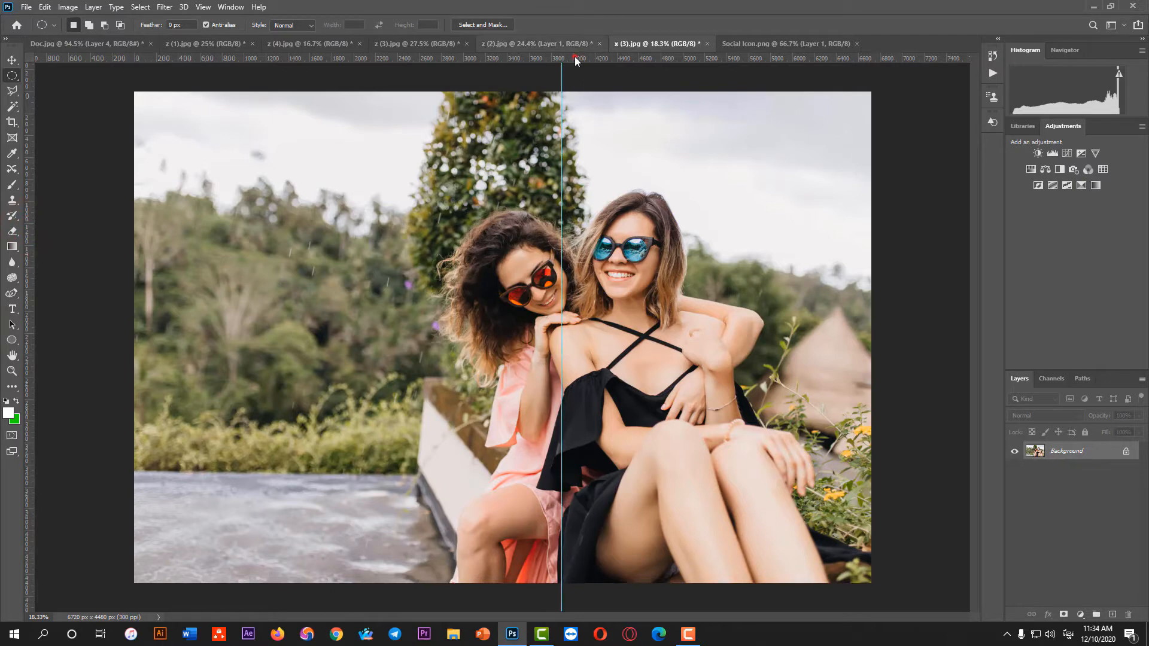
pyautogui.moveTo(575, 60); pyautogui.dragTo(544, 289)
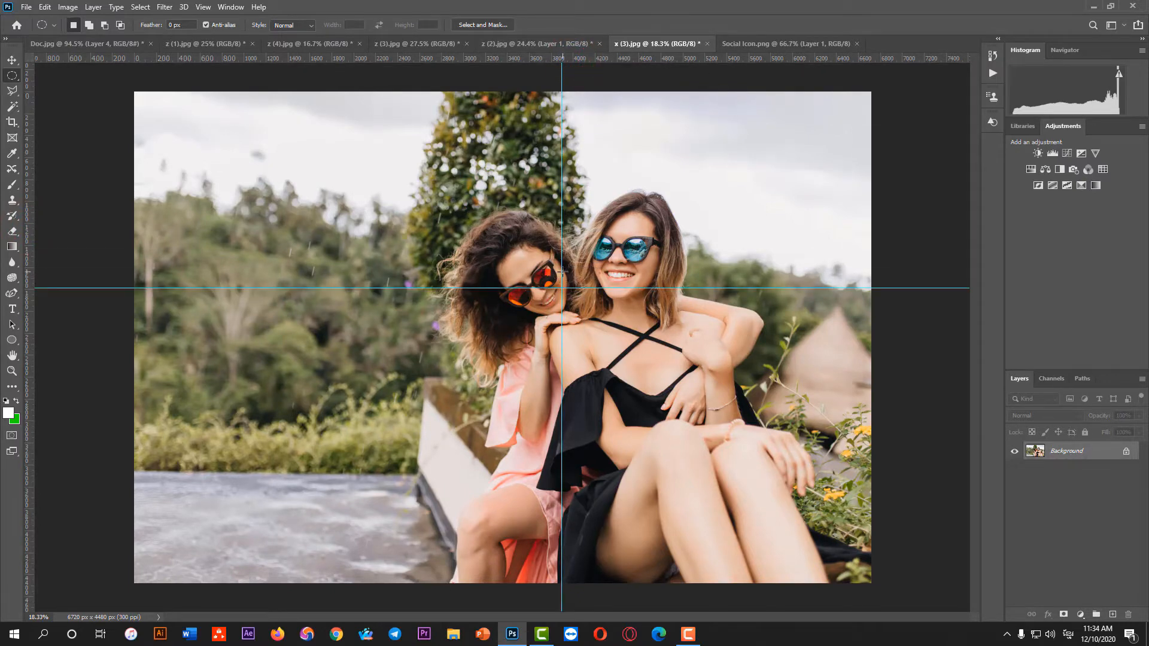
# Reposition the vertical and horizontal guides with the Move tool so they intersect on the curly-haired woman's face
pyautogui.click(12, 60)
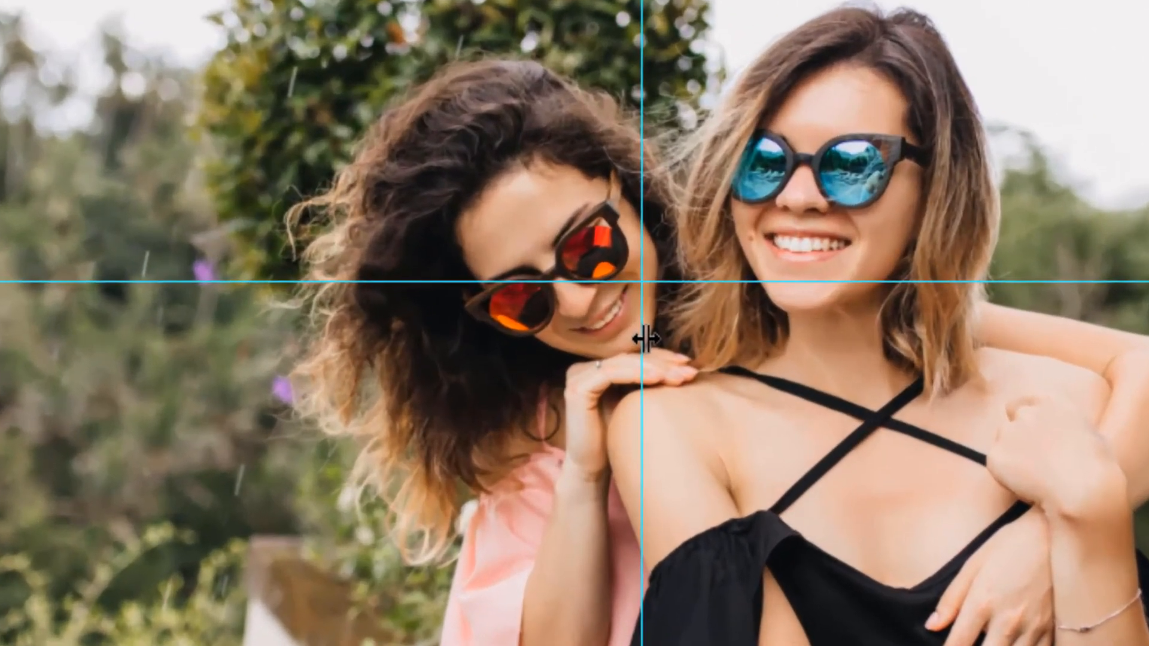
pyautogui.moveTo(646, 339); pyautogui.dragTo(576, 335)
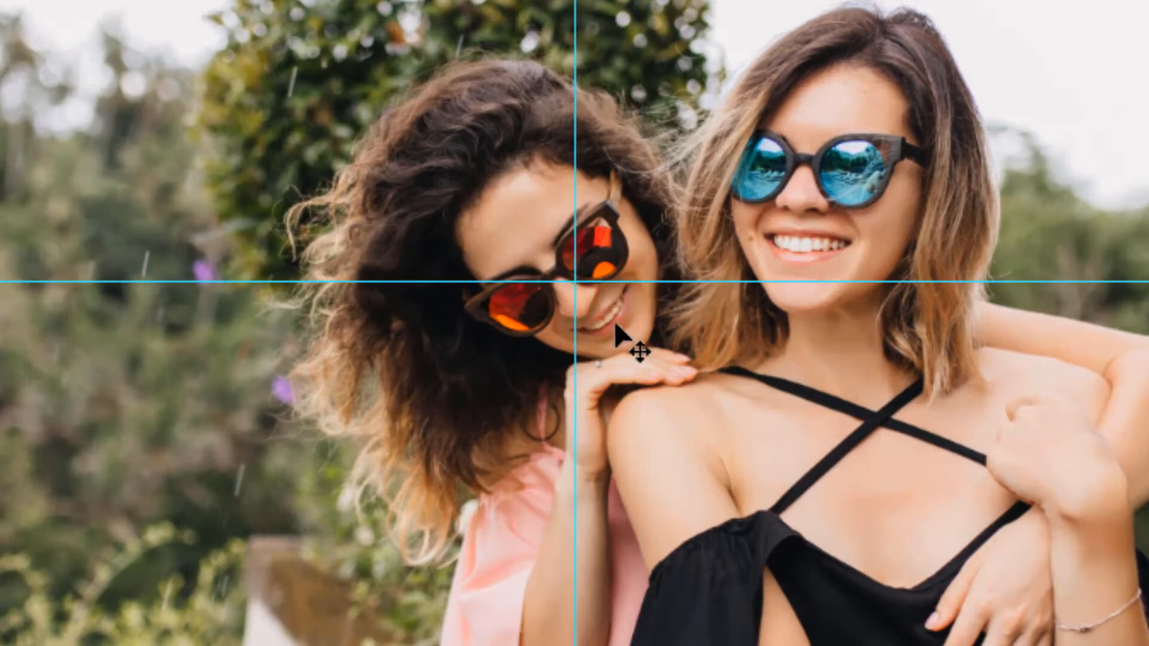
pyautogui.moveTo(609, 283); pyautogui.dragTo(610, 300)
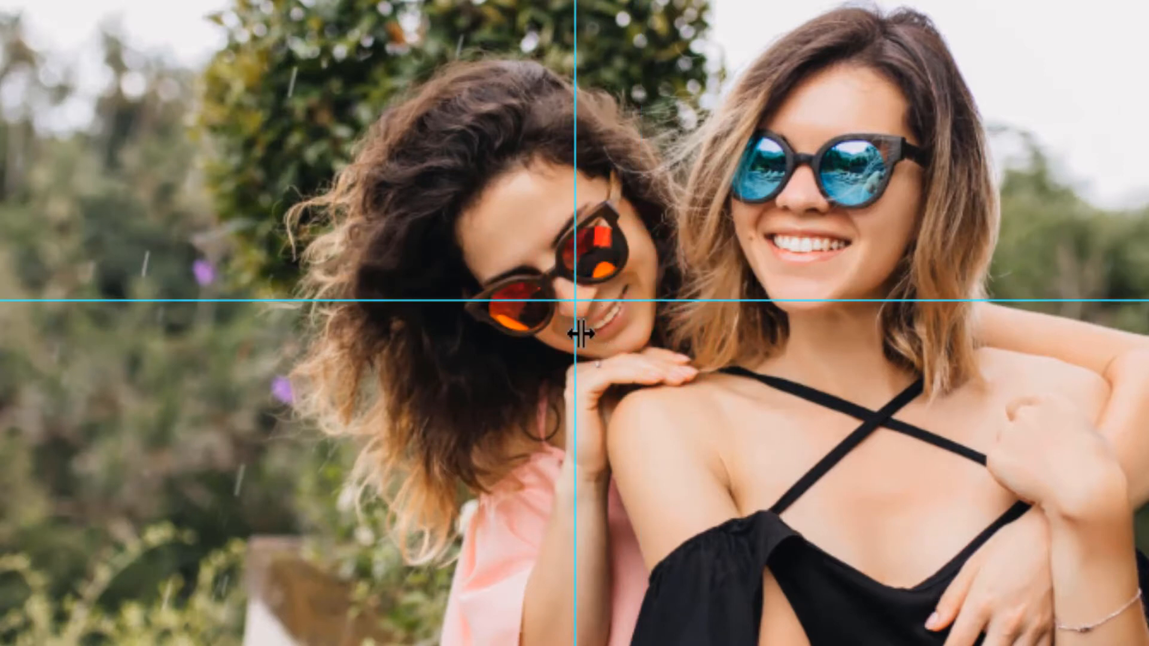
pyautogui.moveTo(578, 336); pyautogui.dragTo(574, 337)
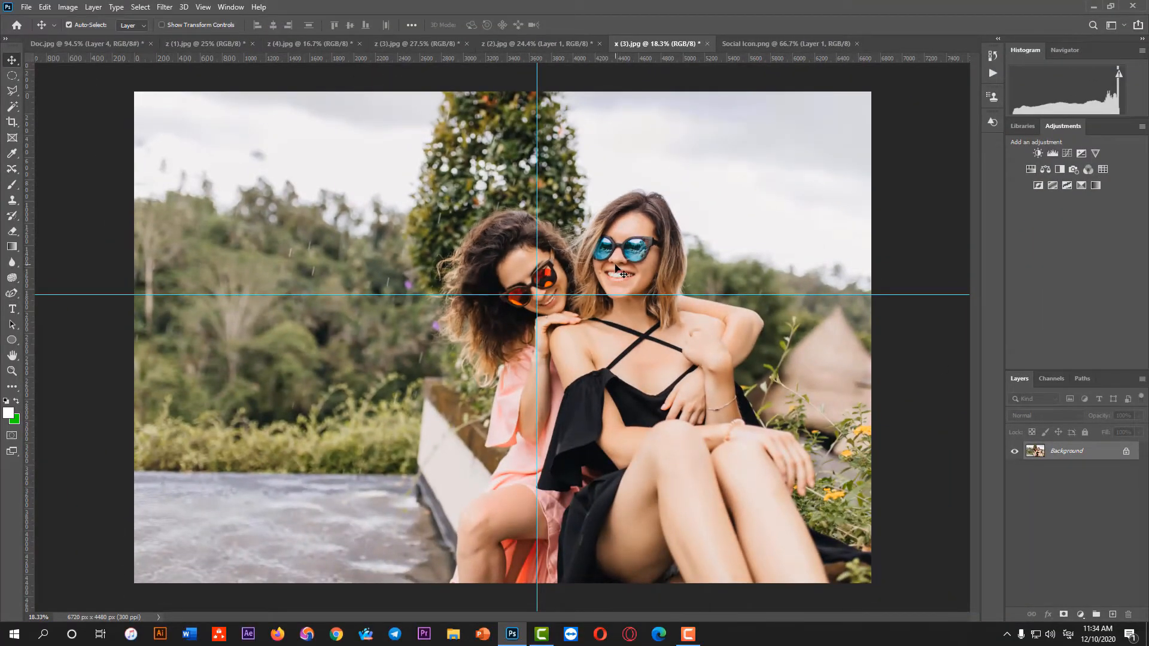
# Add a second pair of guides crossing on the other woman's face and activate the Elliptical Marquee Tool
pyautogui.moveTo(32, 221); pyautogui.dragTo(616, 205)
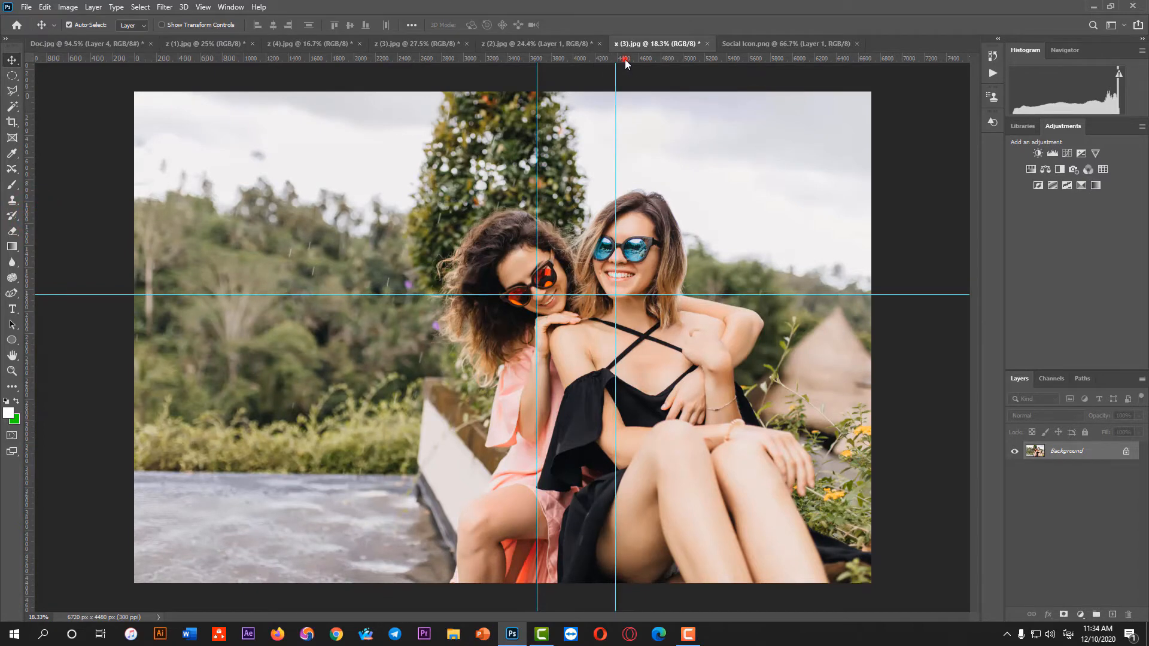
pyautogui.moveTo(625, 62); pyautogui.dragTo(629, 260)
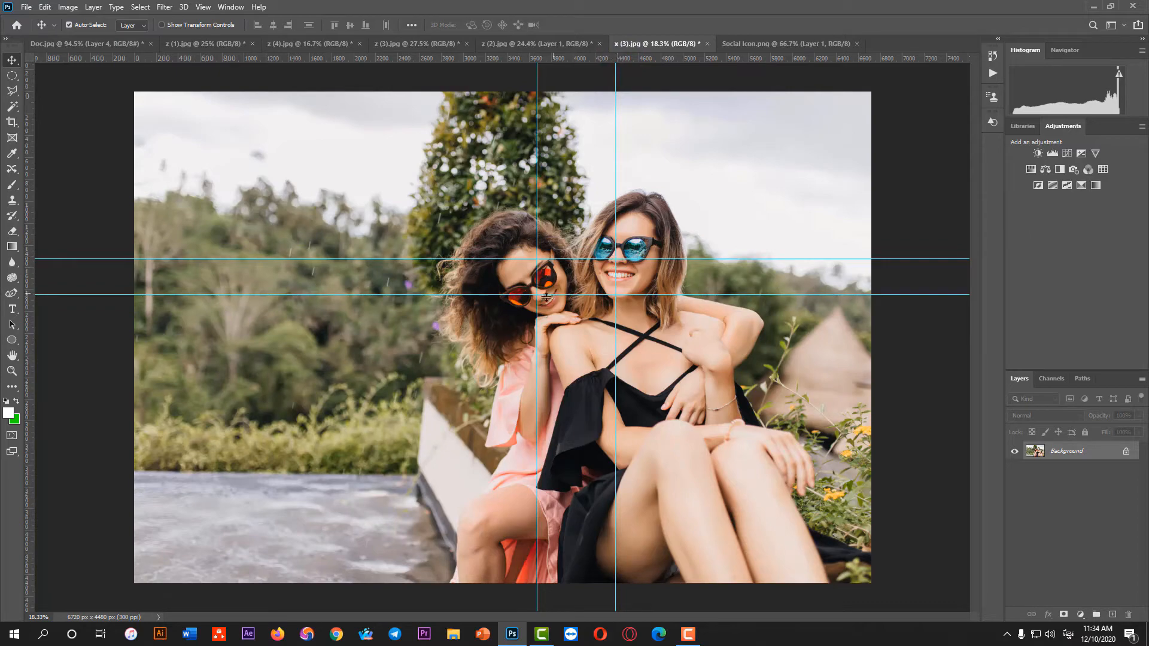
pyautogui.click(12, 77)
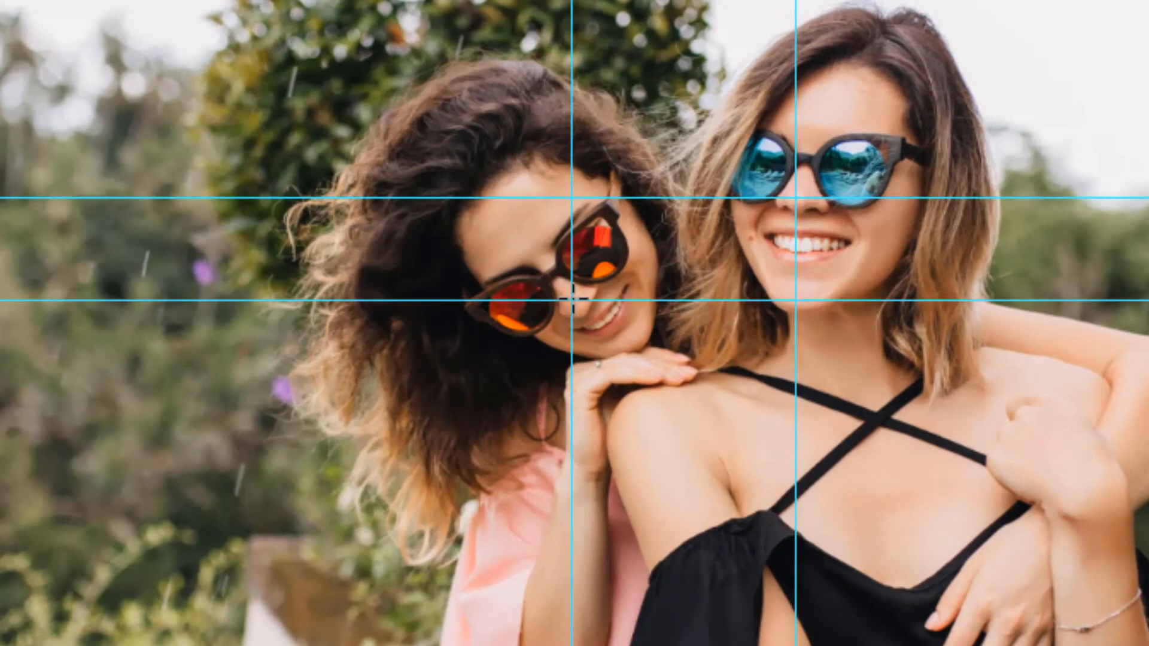
# Try drawing elliptical selections starting from the guide intersection on the curly-haired woman's face
pyautogui.moveTo(572, 301); pyautogui.dragTo(690, 405)
pyautogui.click(708, 415)
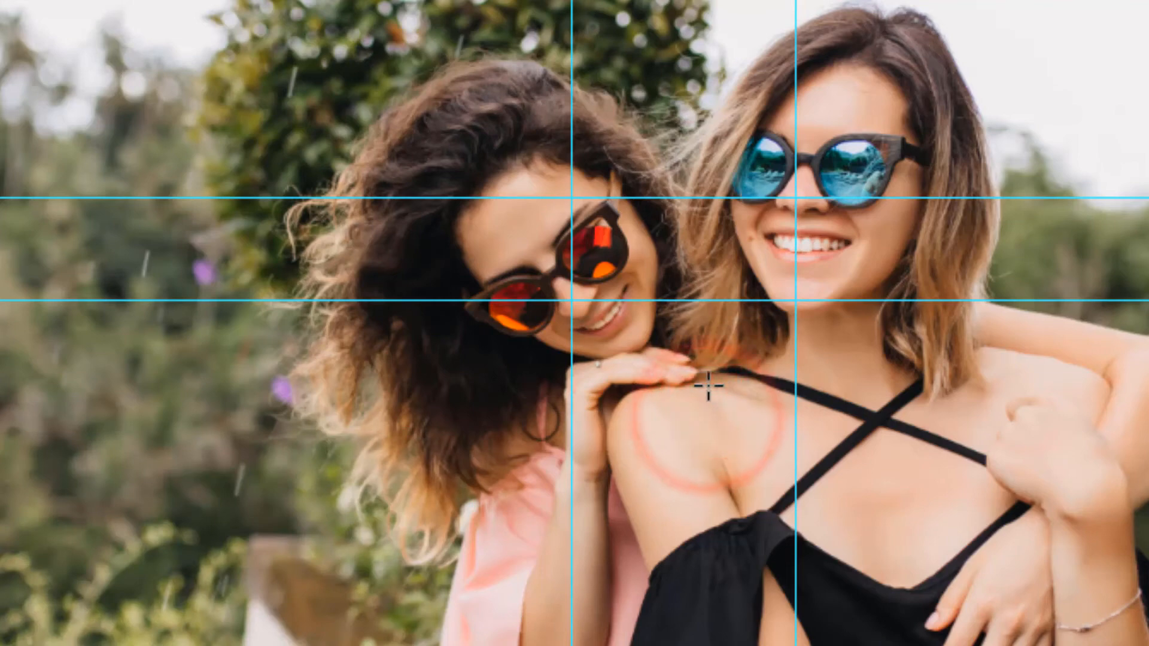
pyautogui.moveTo(569, 302); pyautogui.dragTo(847, 472)
pyautogui.click(846, 472)
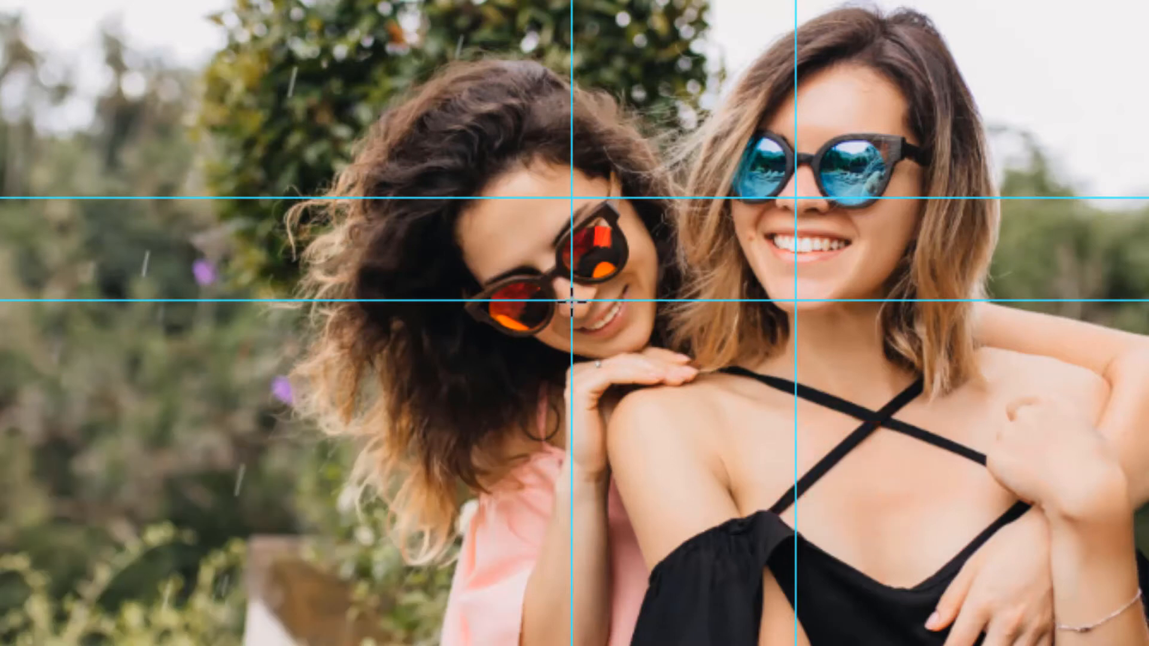
# Try a perfect-circle selection about 1190 px wide, centred on the guide intersection at the curly-haired woman's face, and undo it
pyautogui.moveTo(569, 302); pyautogui.dragTo(756, 463)
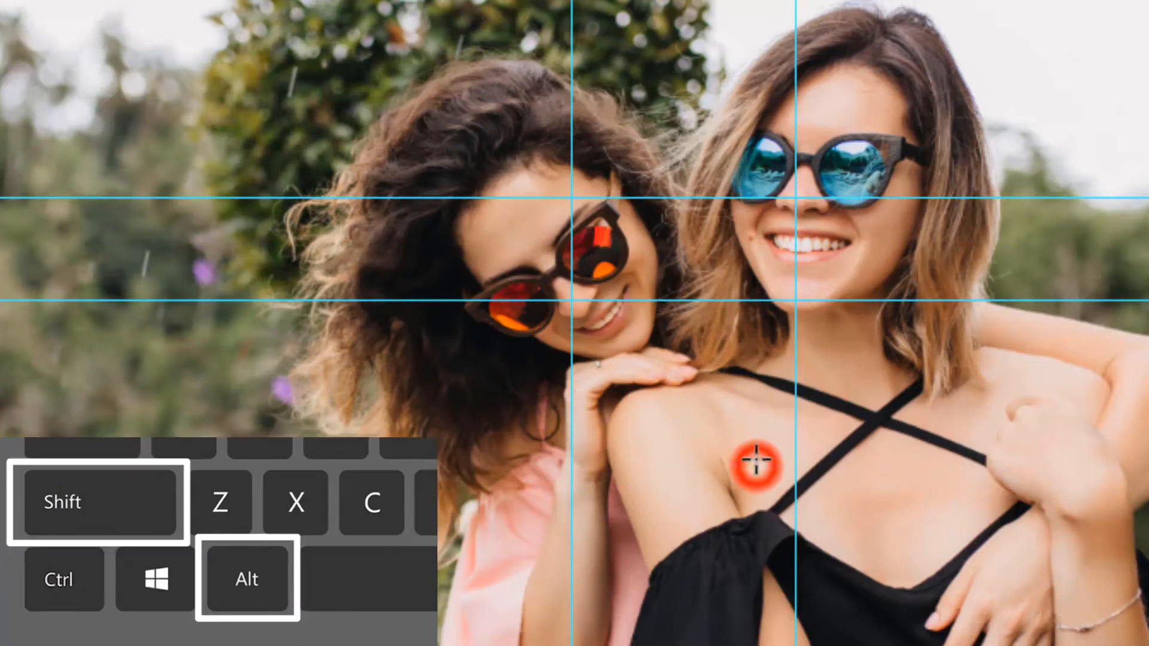
pyautogui.moveTo(570, 301); pyautogui.dragTo(769, 462)
pyautogui.moveTo(574, 303); pyautogui.dragTo(763, 488)
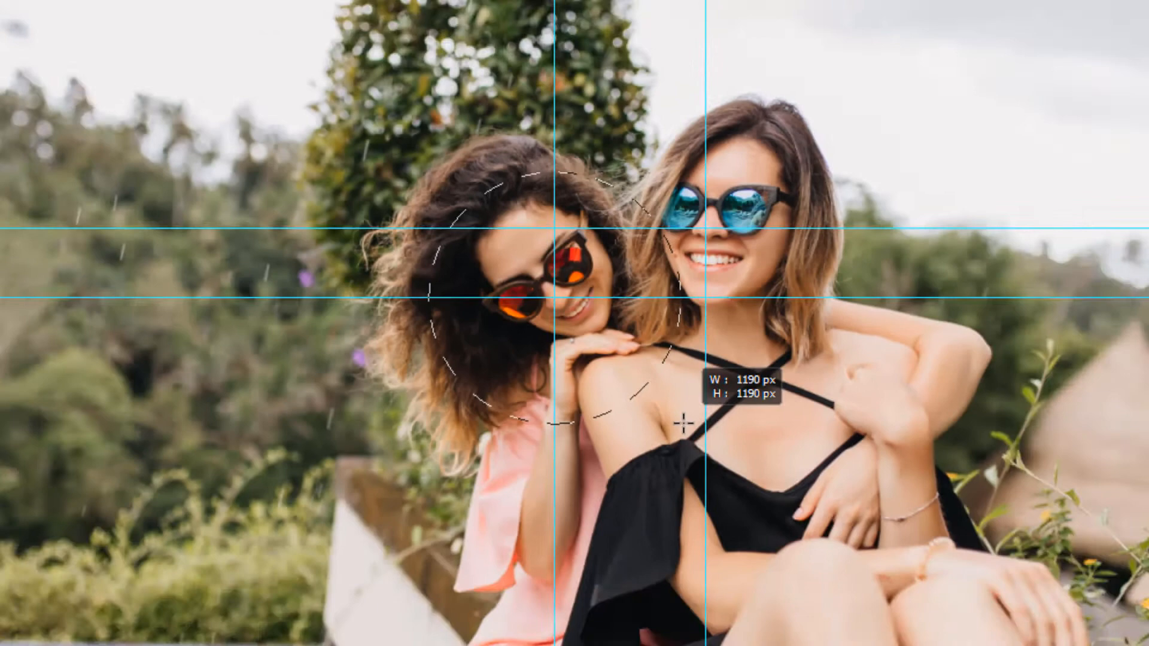
pyautogui.moveTo(683, 423); pyautogui.dragTo(683, 423)
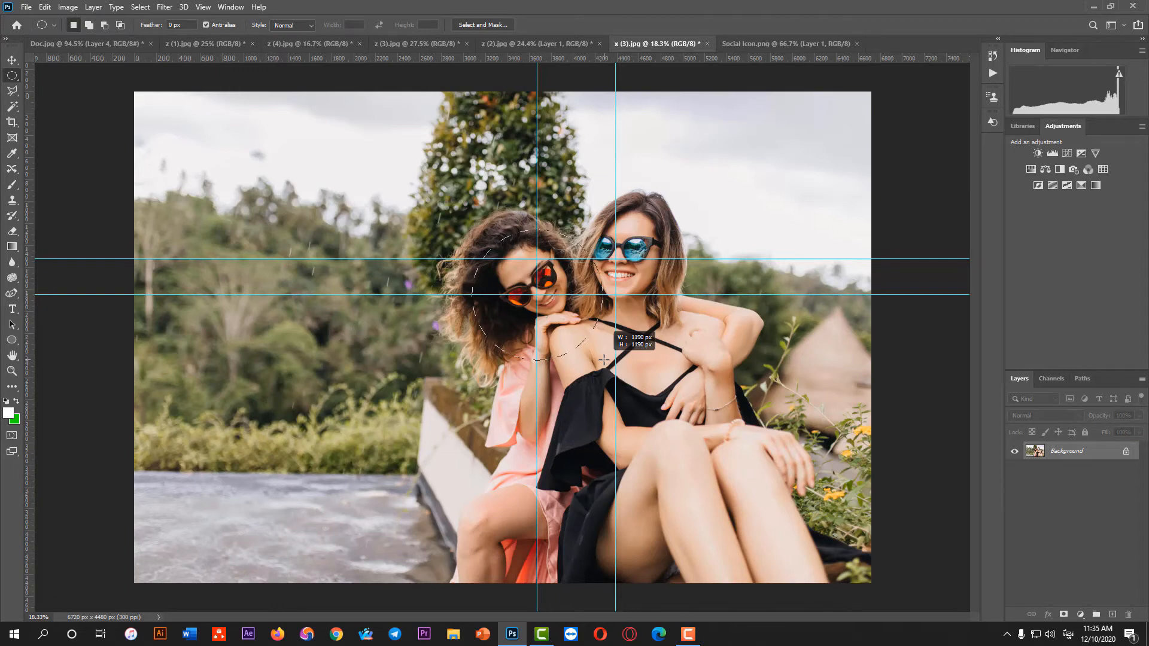
pyautogui.moveTo(604, 360); pyautogui.dragTo(604, 360)
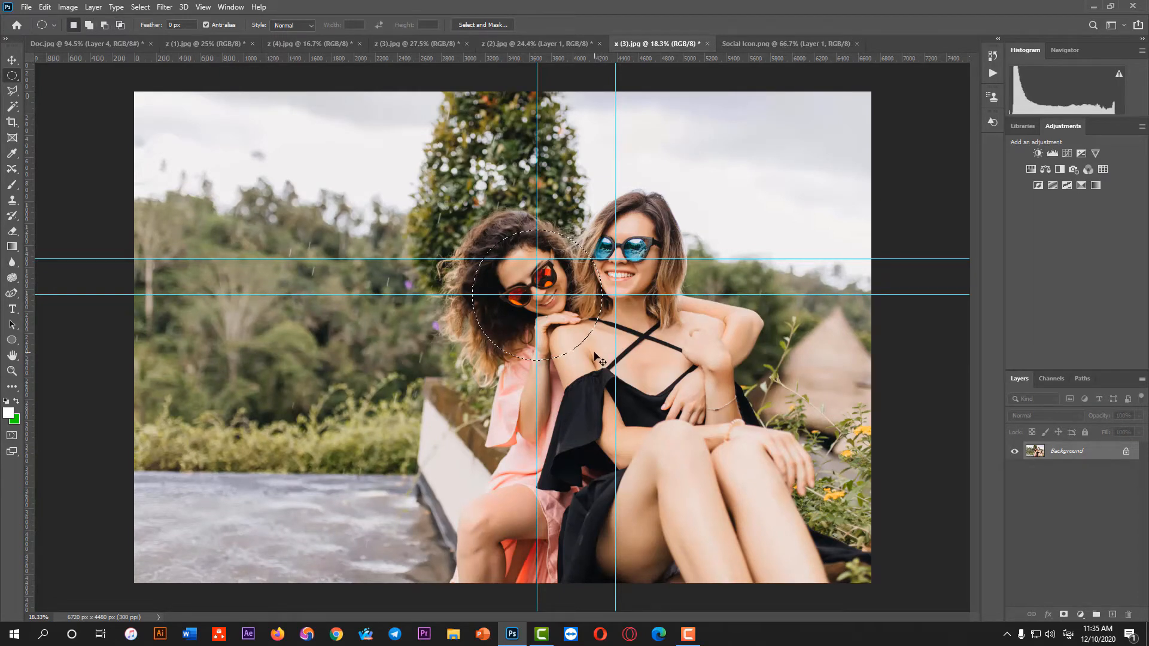
pyautogui.hotkey('ctrl', 'z')
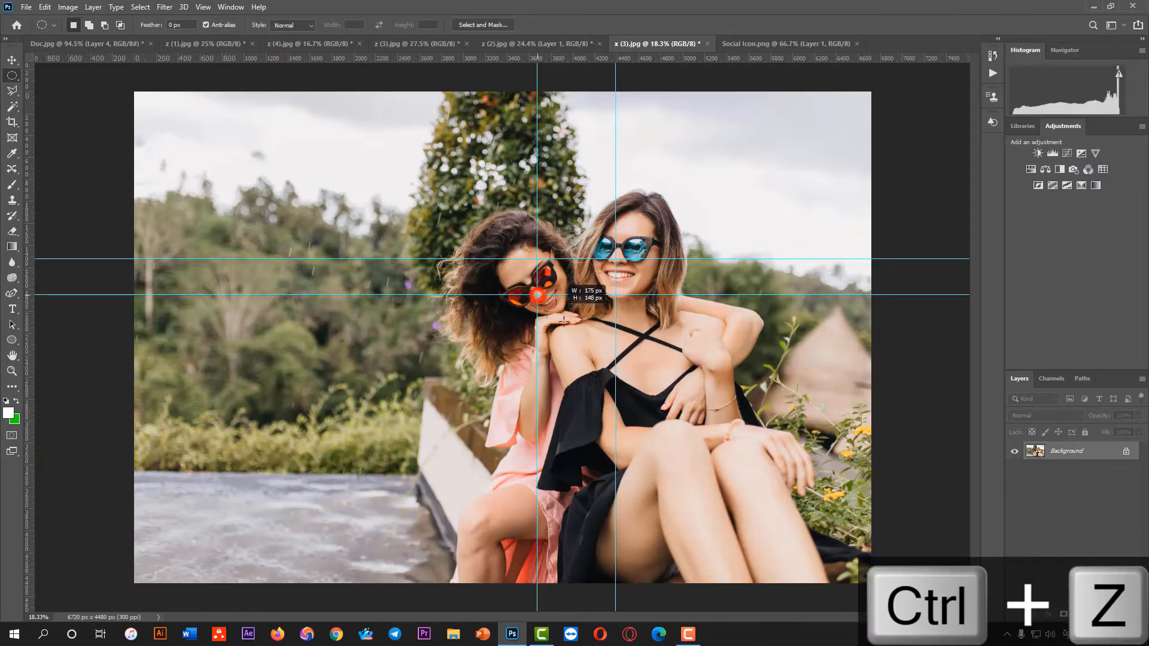
# Draw a circular selection about 1179 px wide centred on the curly-haired woman's guide intersection and copy it into Doc.jpg
pyautogui.moveTo(564, 322); pyautogui.dragTo(586, 357)
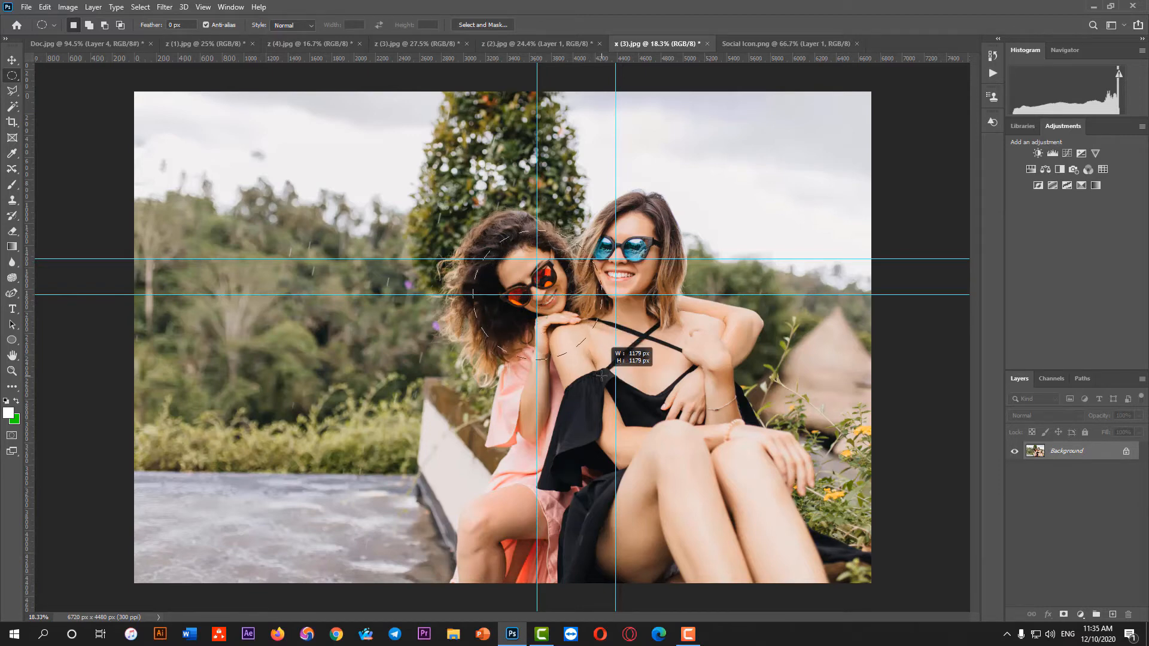
pyautogui.moveTo(601, 376); pyautogui.dragTo(602, 375)
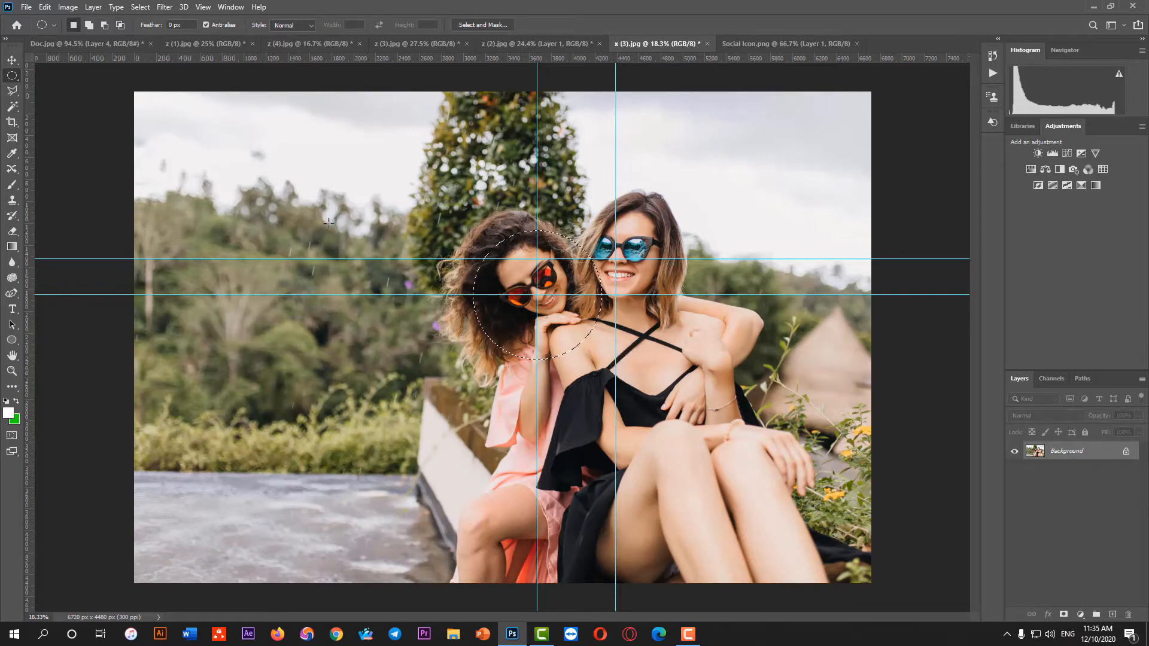
pyautogui.click(17, 58)
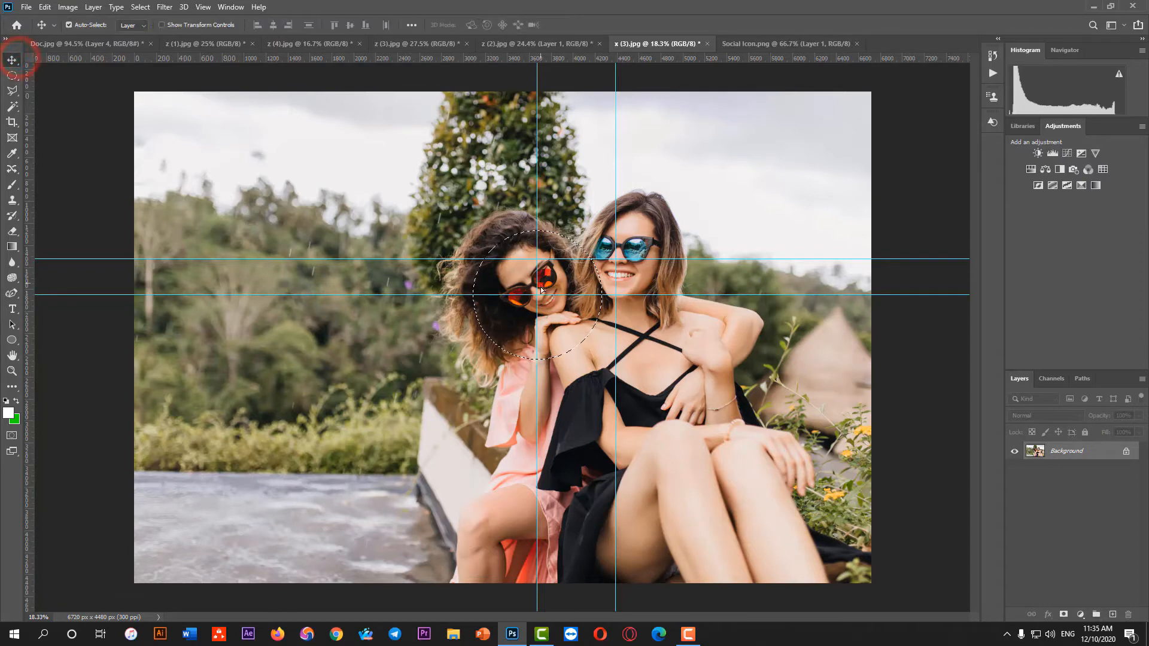
pyautogui.moveTo(541, 291); pyautogui.dragTo(511, 377)
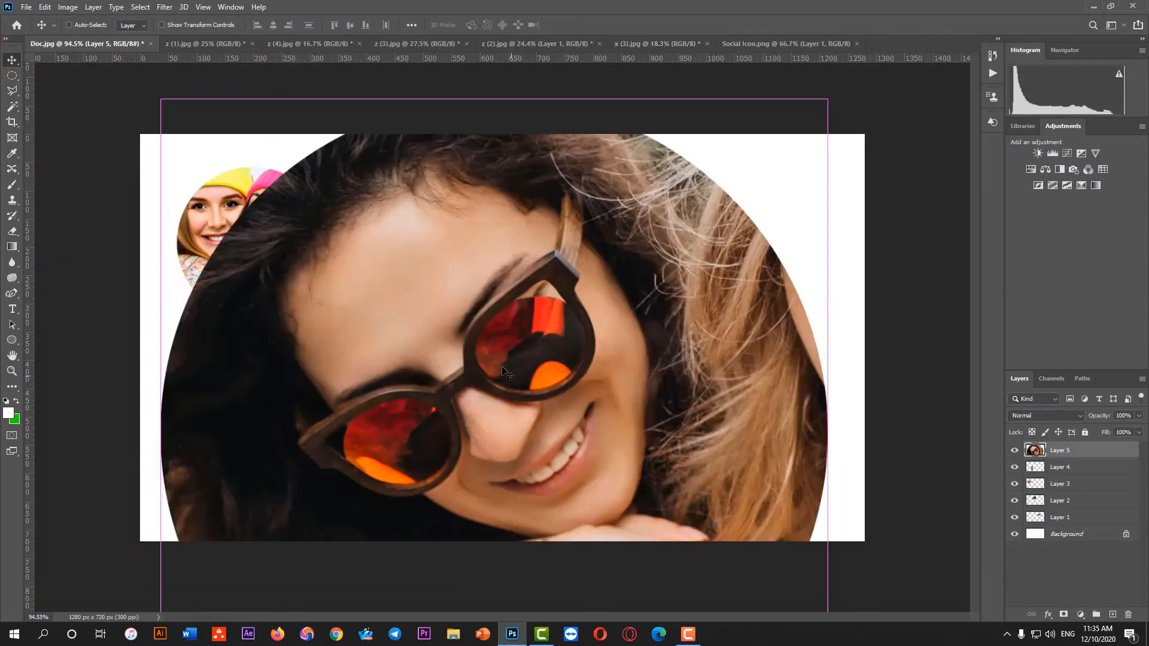
# Scale the new circular cutout to about 16.63% and place it beneath the circular cutout of the two women in hats
pyautogui.hotkey('ctrl', 't')
pyautogui.moveTo(834, 428); pyautogui.dragTo(260, 411)
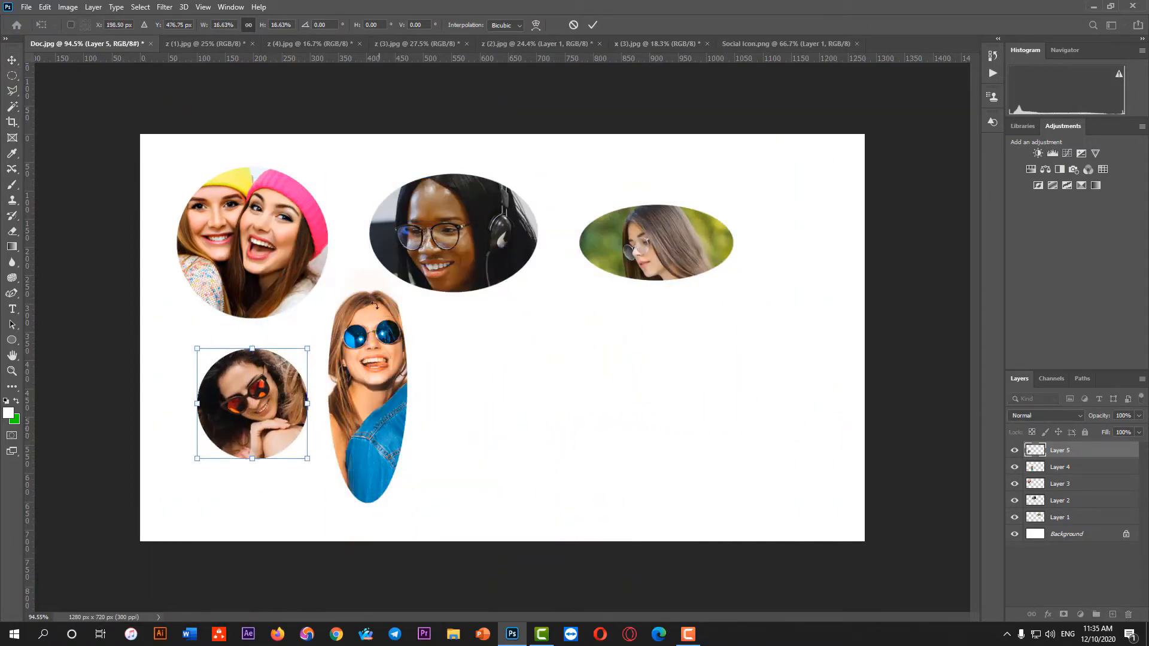
pyautogui.click(593, 25)
# Switch to x (3).jpg and clear the existing circular selection around the curly-haired woman
pyautogui.click(529, 48)
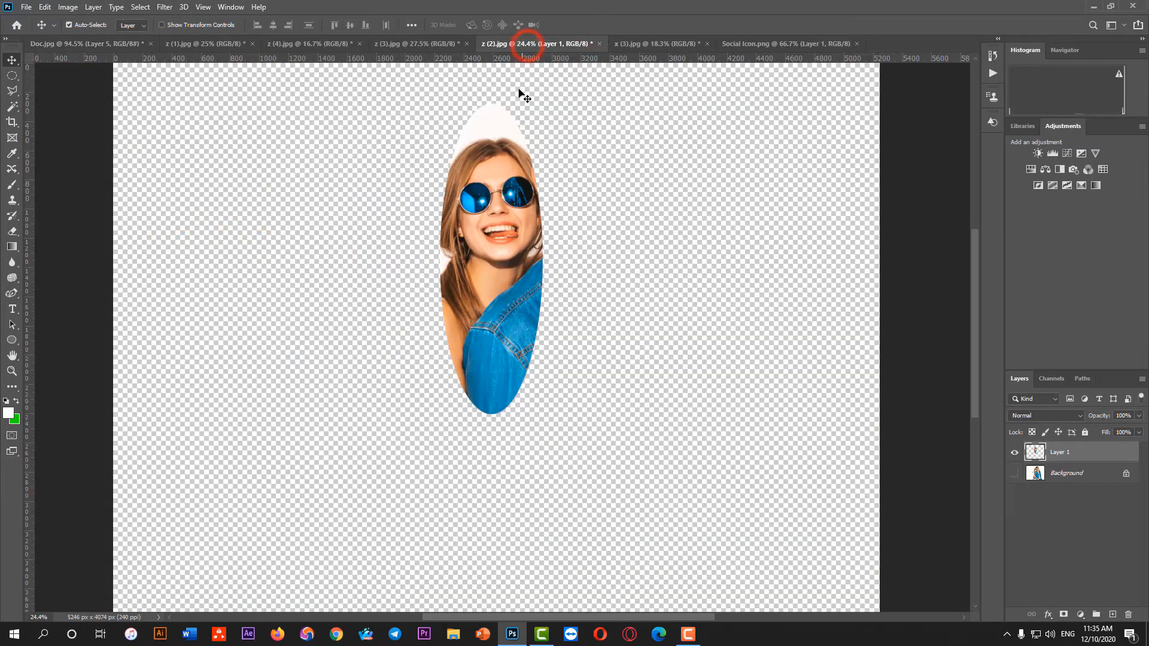
pyautogui.click(644, 48)
pyautogui.scroll(2, 636, 259)
pyautogui.scroll(2, 634, 251)
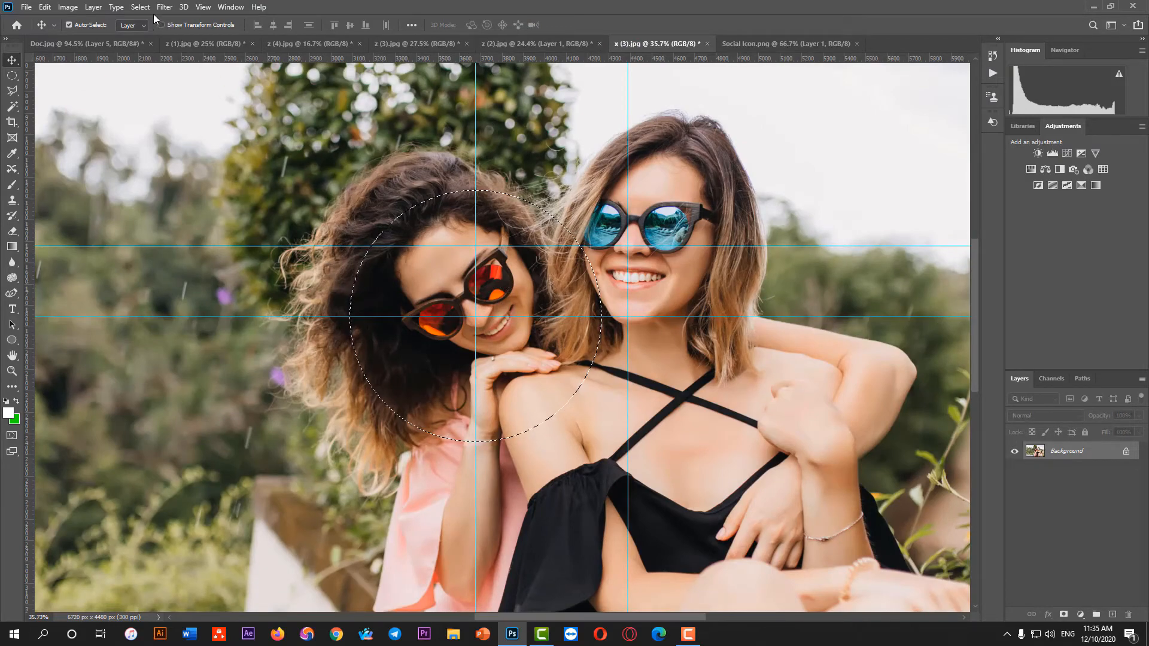
pyautogui.click(140, 6)
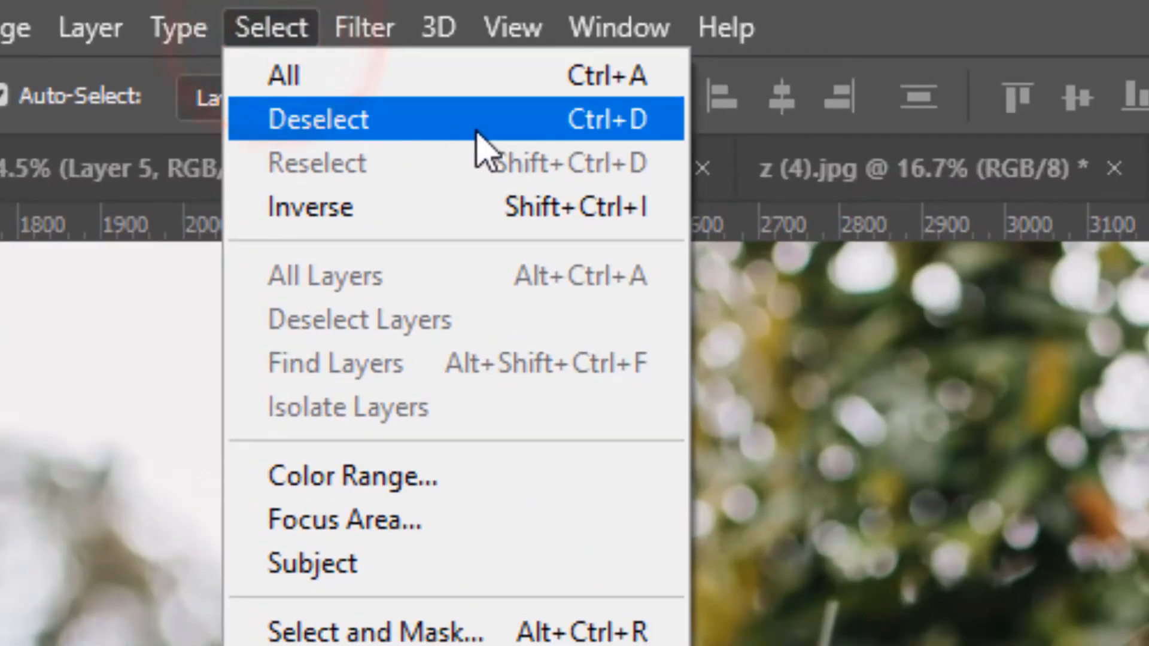
pyautogui.click(503, 123)
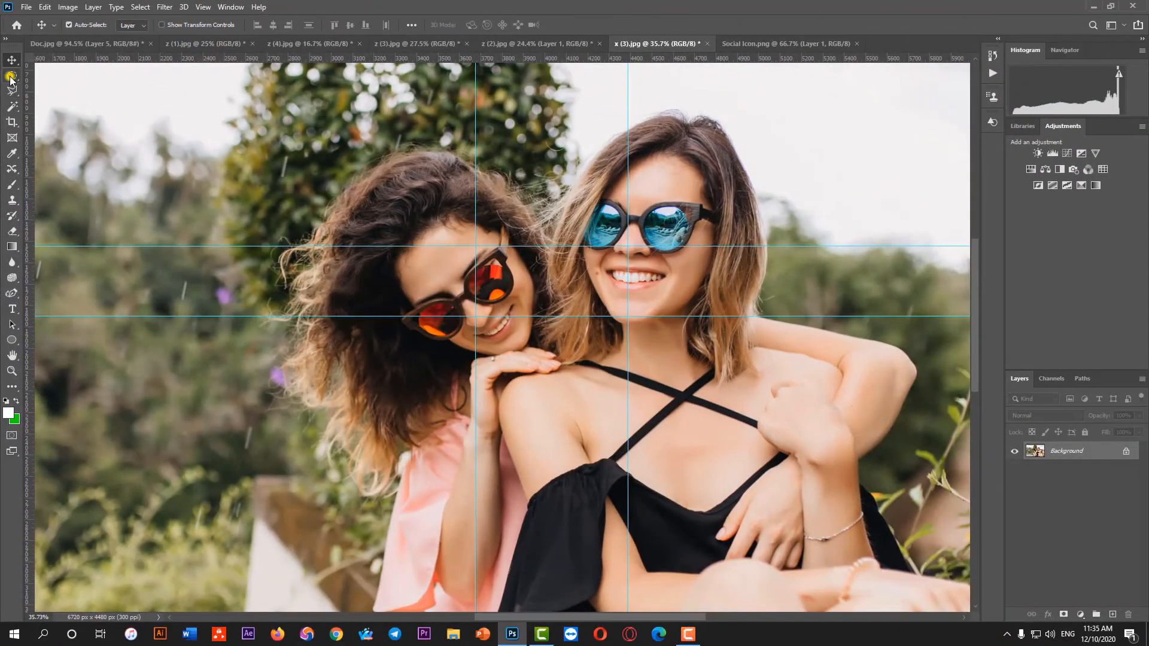
# Draw a circular selection from the guide intersection on the woman in blue sunglasses with the Elliptical Marquee Tool and shift it to frame her face
pyautogui.rightClick(10, 78)
pyautogui.click(85, 88)
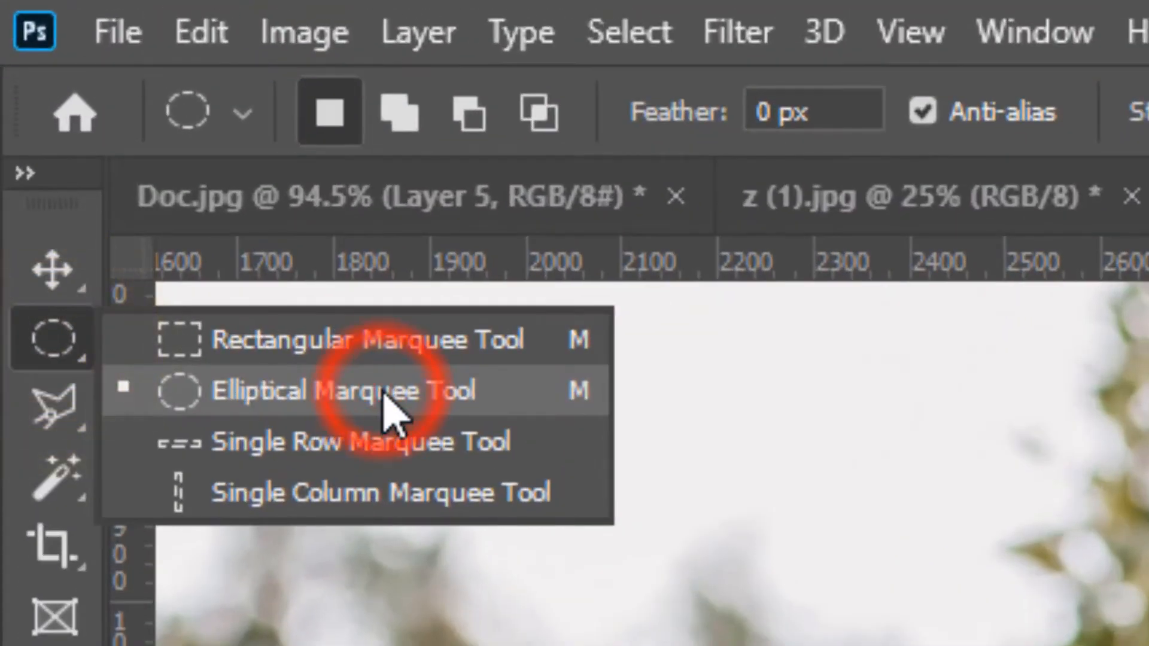
pyautogui.click(579, 392)
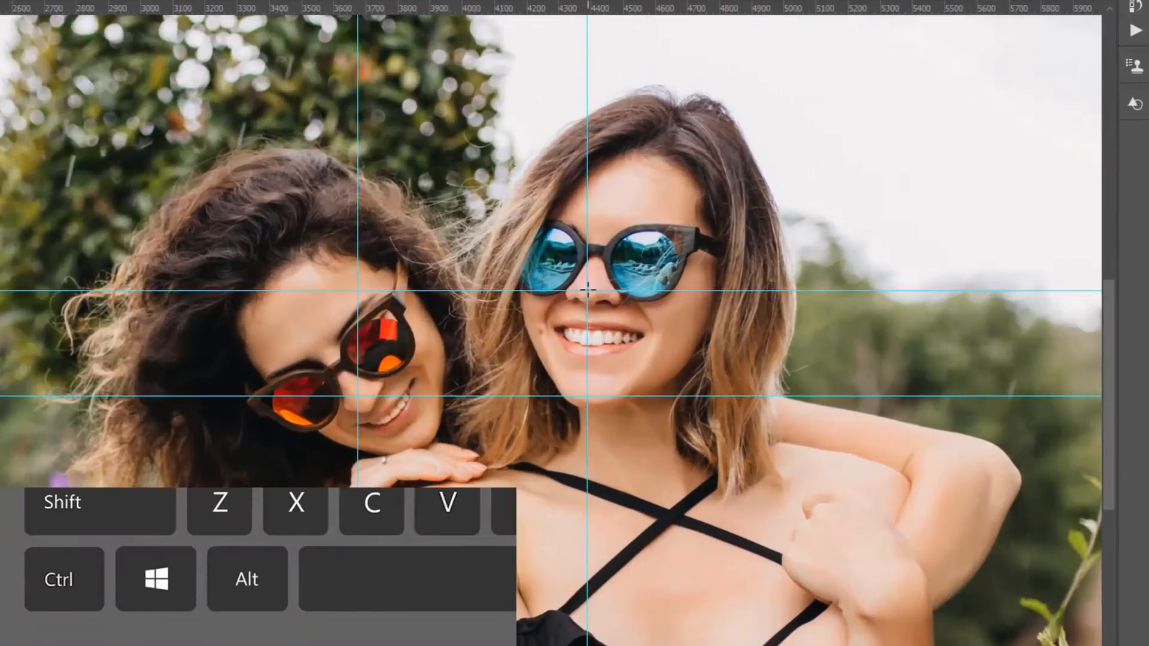
pyautogui.moveTo(626, 246); pyautogui.dragTo(670, 312)
pyautogui.moveTo(646, 411); pyautogui.dragTo(753, 620)
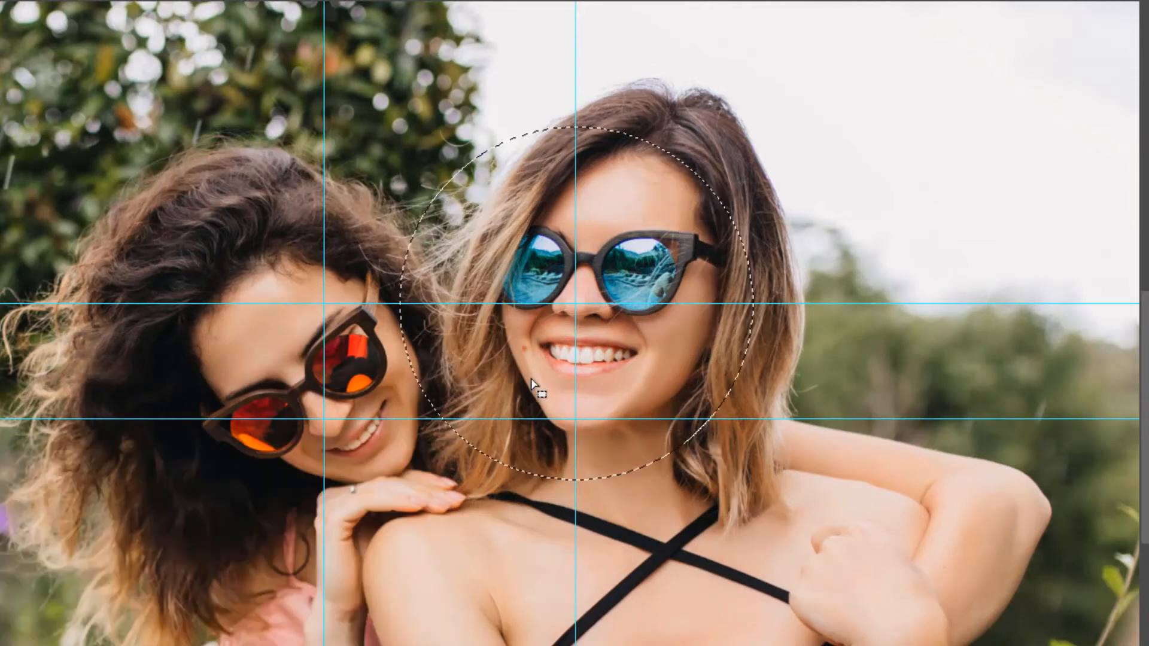
pyautogui.moveTo(546, 342); pyautogui.dragTo(587, 300)
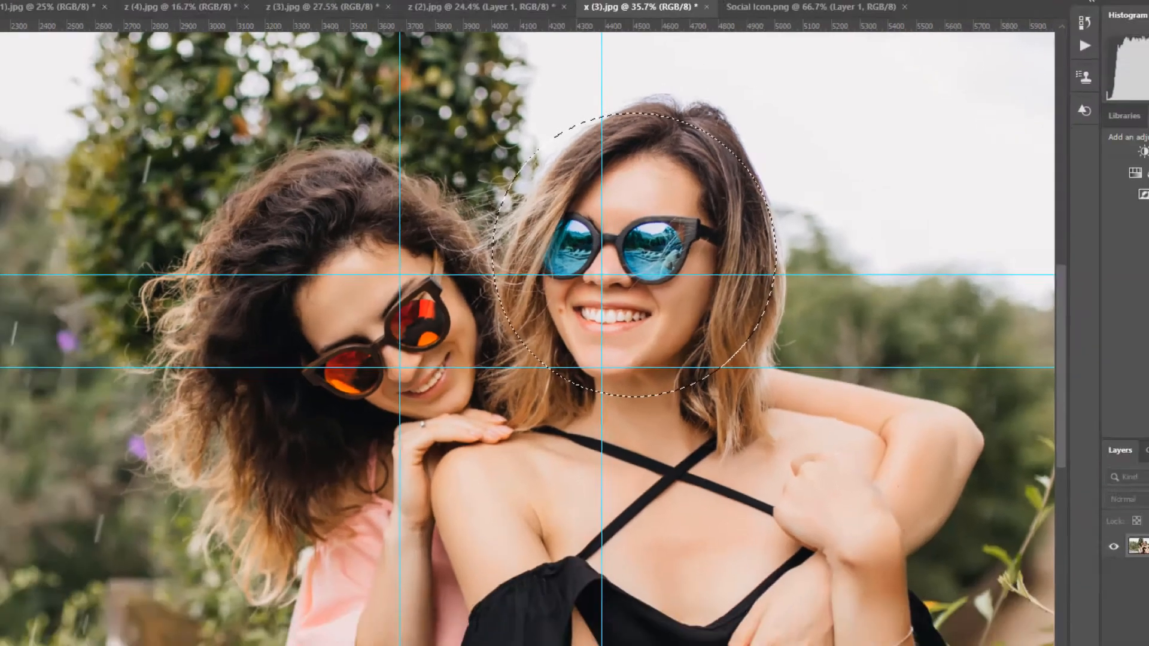
# Copy the selected face into Doc.jpg and scale it down into the space beside the tall oval cutout
pyautogui.click(16, 62)
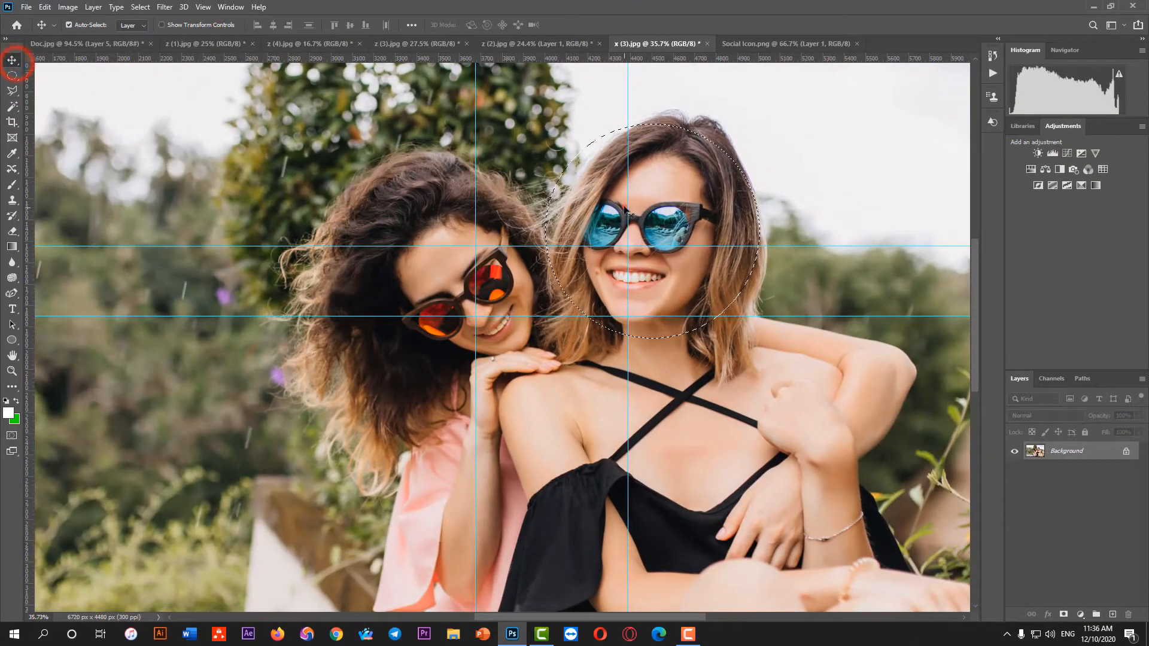
pyautogui.moveTo(624, 210); pyautogui.dragTo(563, 367)
pyautogui.hotkey('ctrl', 't')
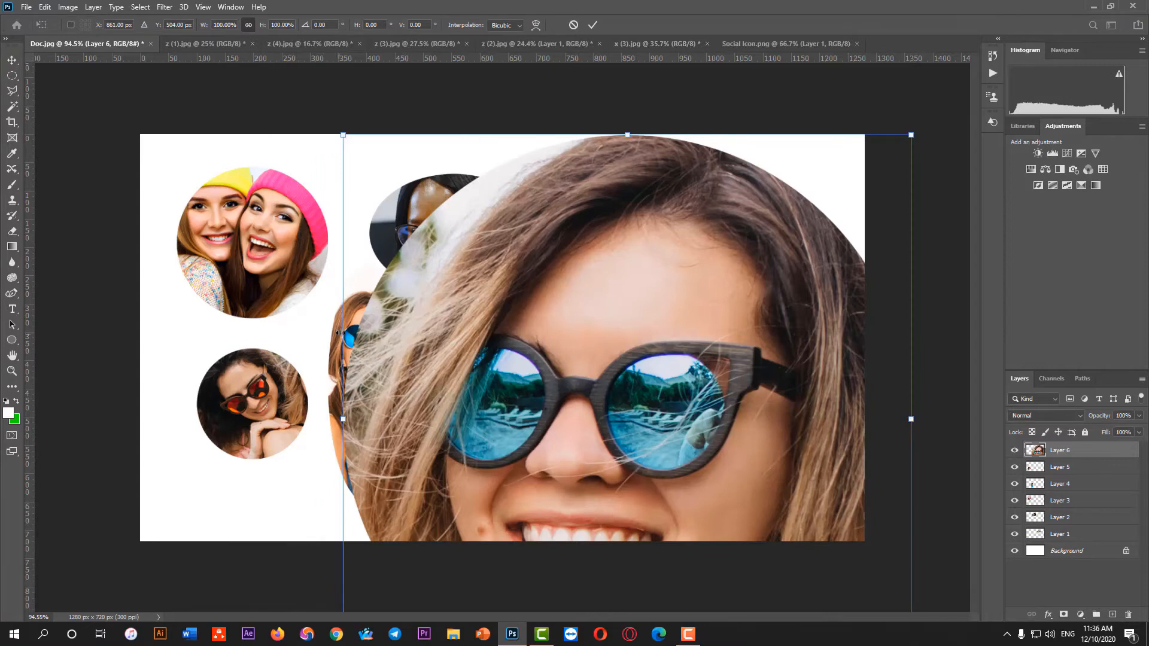
pyautogui.moveTo(340, 333); pyautogui.dragTo(480, 399)
pyautogui.click(593, 24)
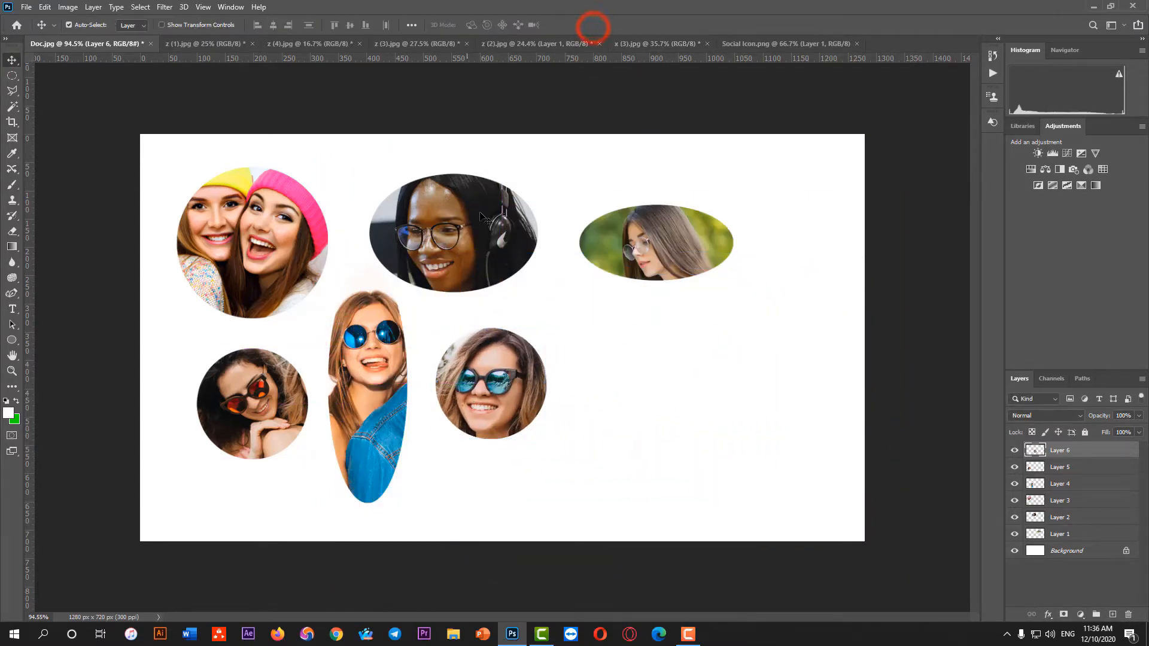
# In Social Icon.png, place a horizontal and a vertical guide crossing near the centre of the Facebook icon
pyautogui.click(782, 45)
pyautogui.scroll(5, 322, 148)
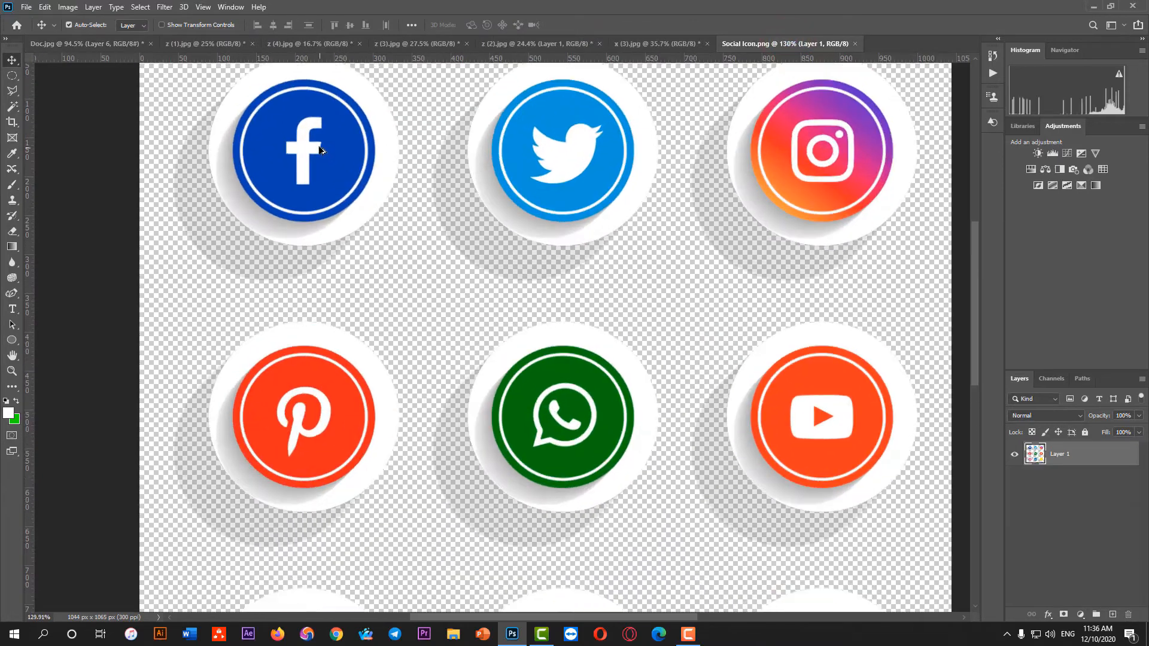
pyautogui.scroll(3, 322, 208)
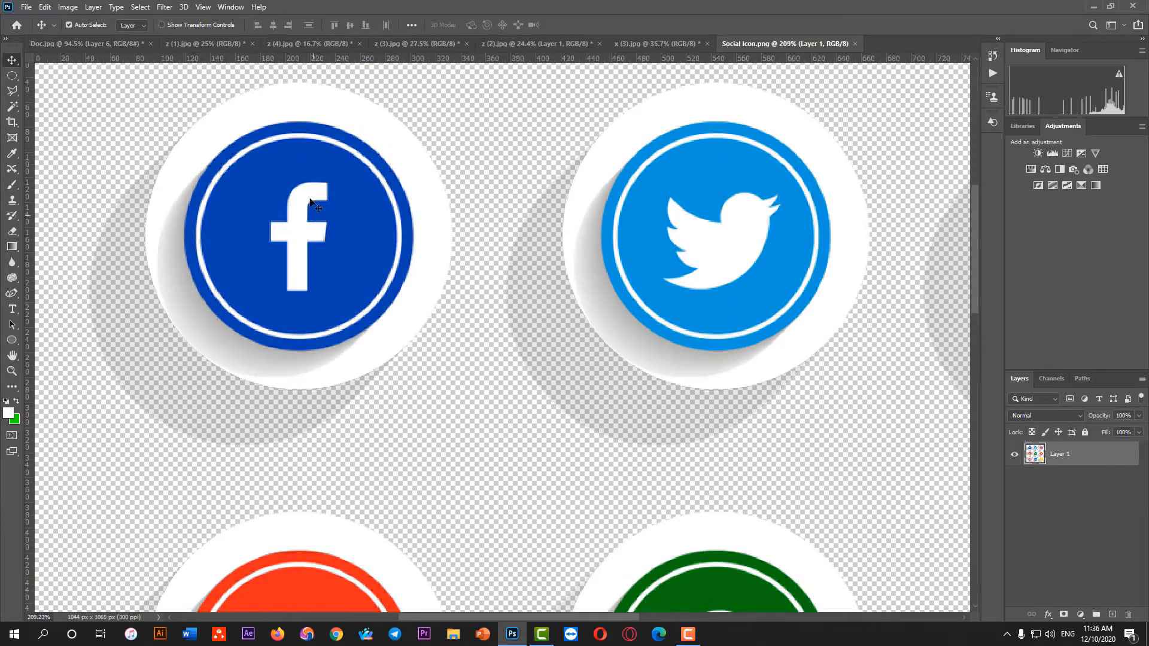
pyautogui.moveTo(333, 58); pyautogui.dragTo(333, 232)
pyautogui.moveTo(33, 182); pyautogui.dragTo(294, 175)
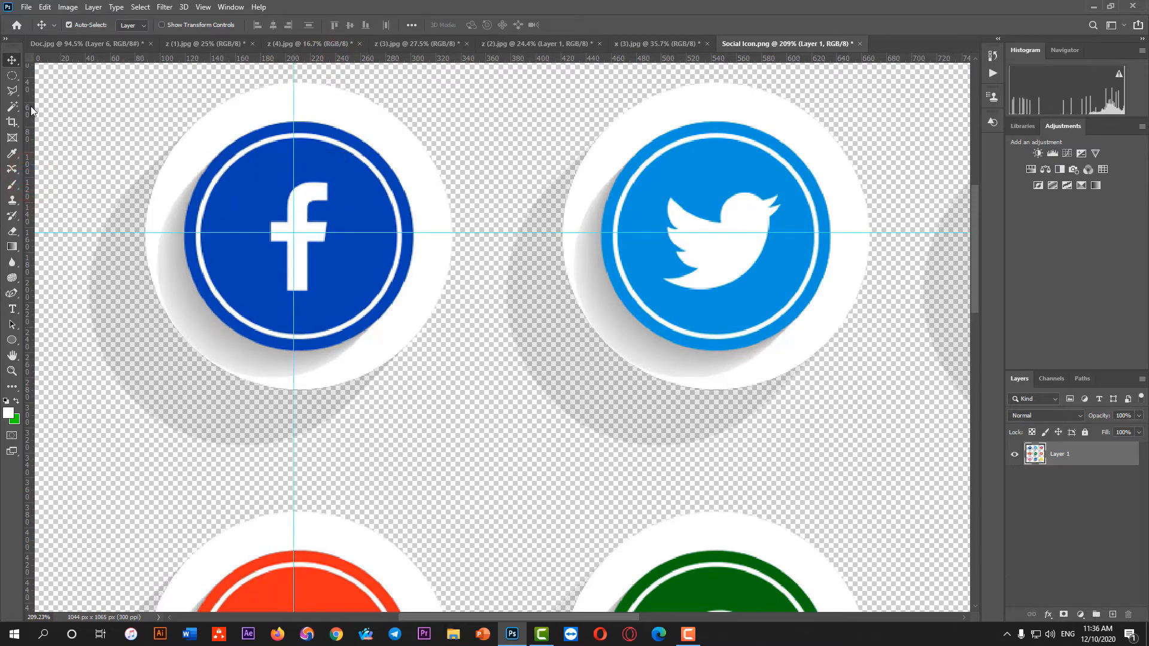
# Draw a circular selection centred on the guide intersection with the Elliptical Marquee Tool and align it with the Facebook icon's white ring
pyautogui.click(12, 75)
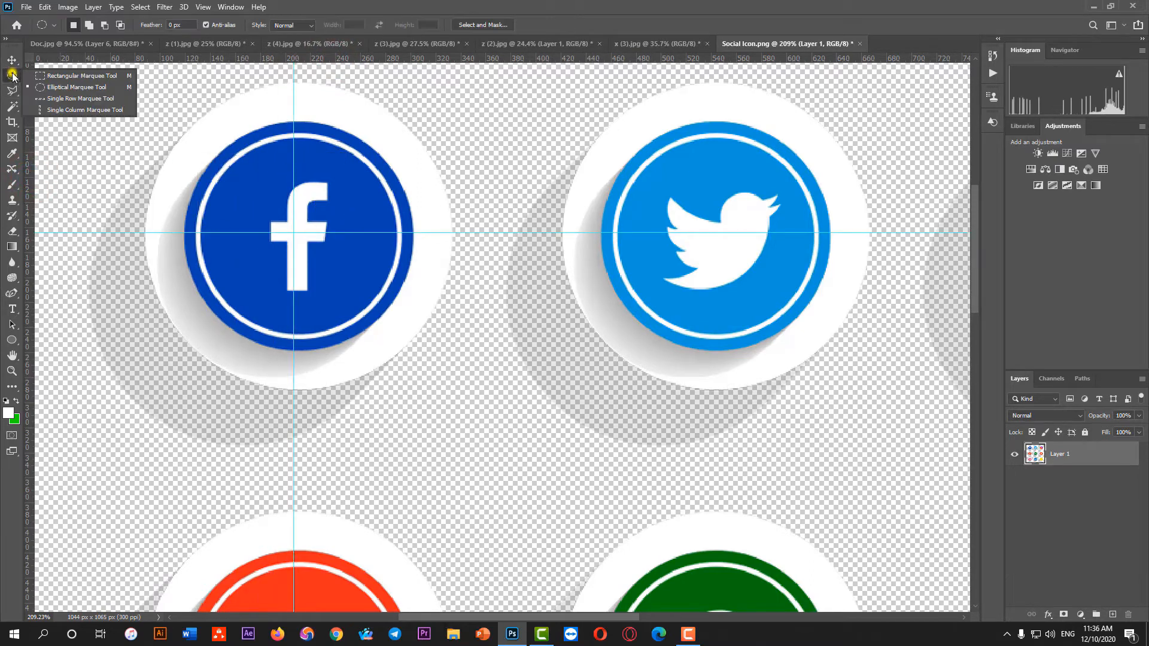
pyautogui.click(67, 87)
pyautogui.moveTo(293, 232); pyautogui.dragTo(396, 360)
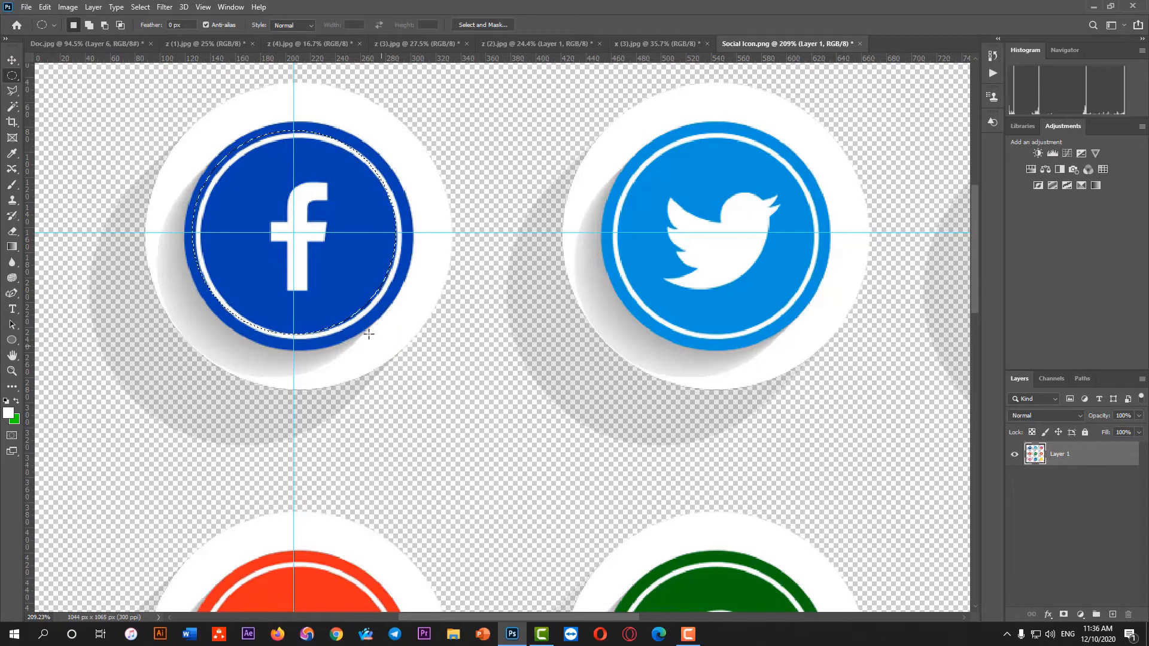
pyautogui.moveTo(333, 296); pyautogui.dragTo(339, 300)
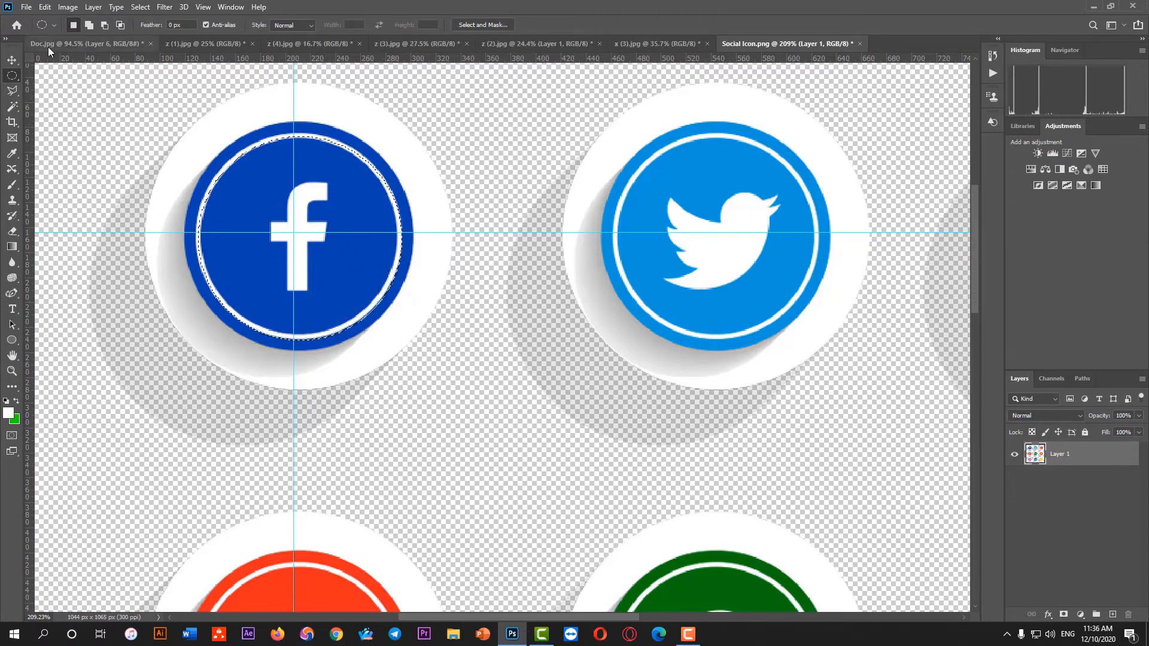
# Copy the selected Facebook icon into Doc.jpg, scale it to 131.13% and place it below the green-background oval cutout
pyautogui.click(12, 60)
pyautogui.moveTo(311, 206); pyautogui.dragTo(515, 342)
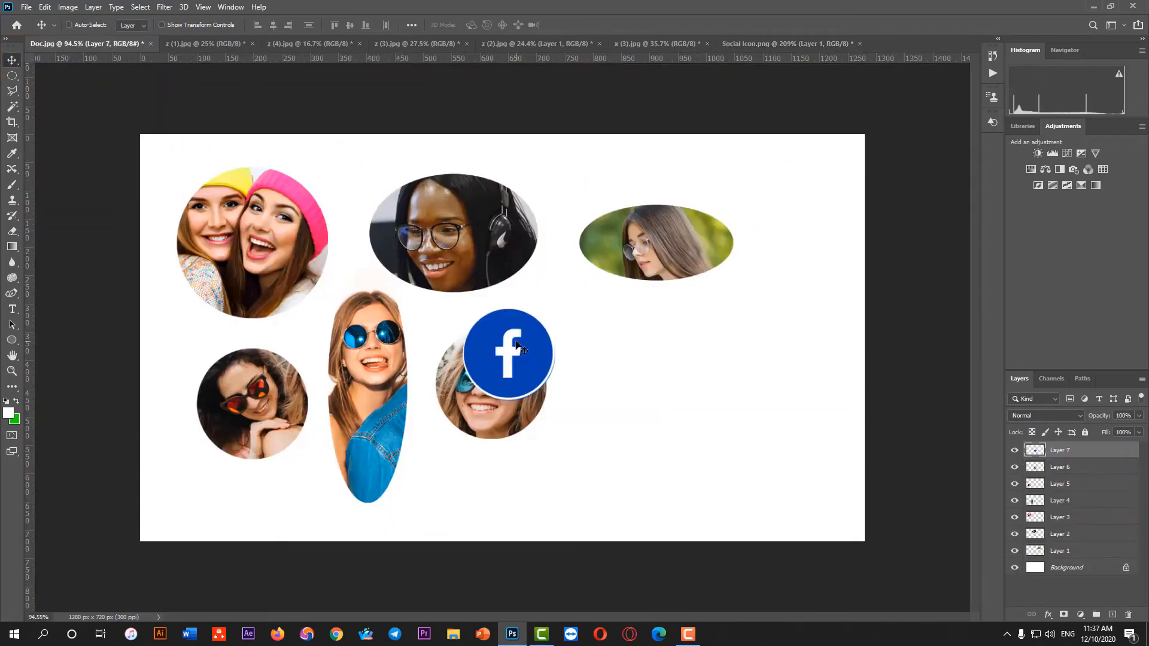
pyautogui.hotkey('ctrl', 't')
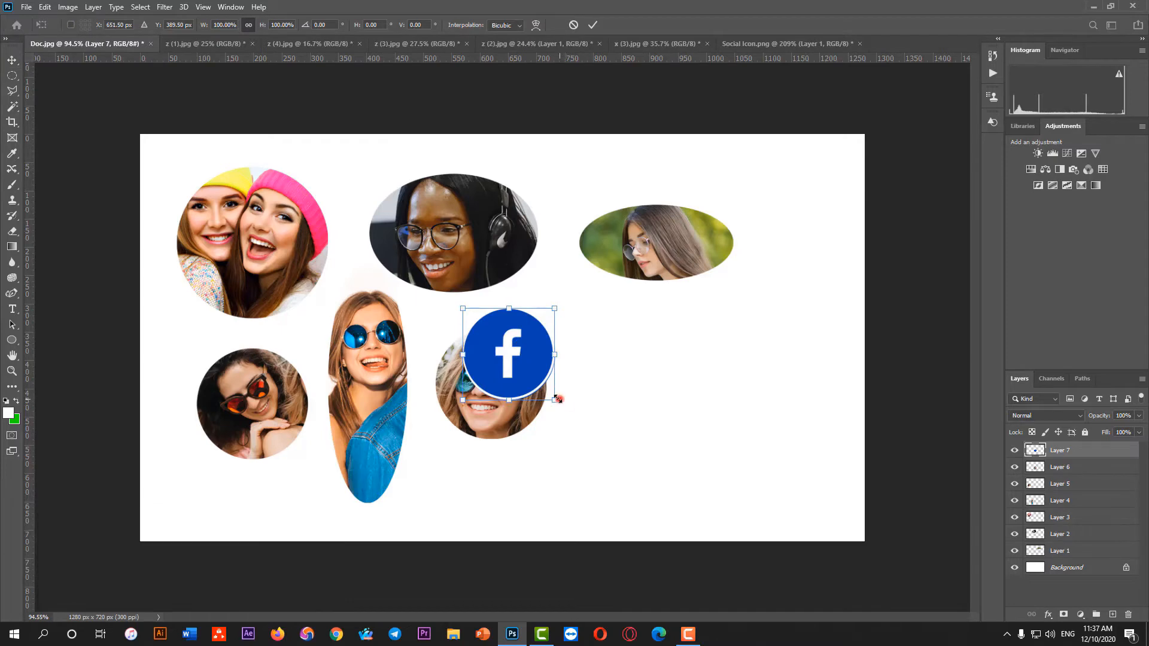
pyautogui.moveTo(558, 399); pyautogui.dragTo(584, 428)
pyautogui.moveTo(534, 370); pyautogui.dragTo(666, 414)
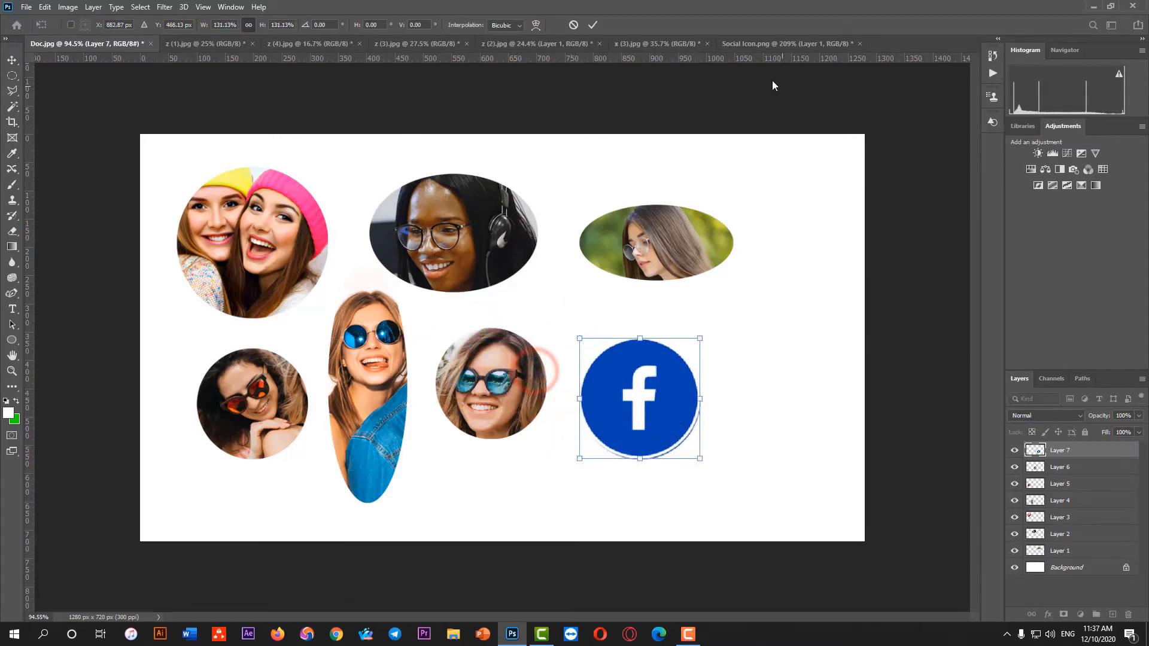
pyautogui.click(592, 24)
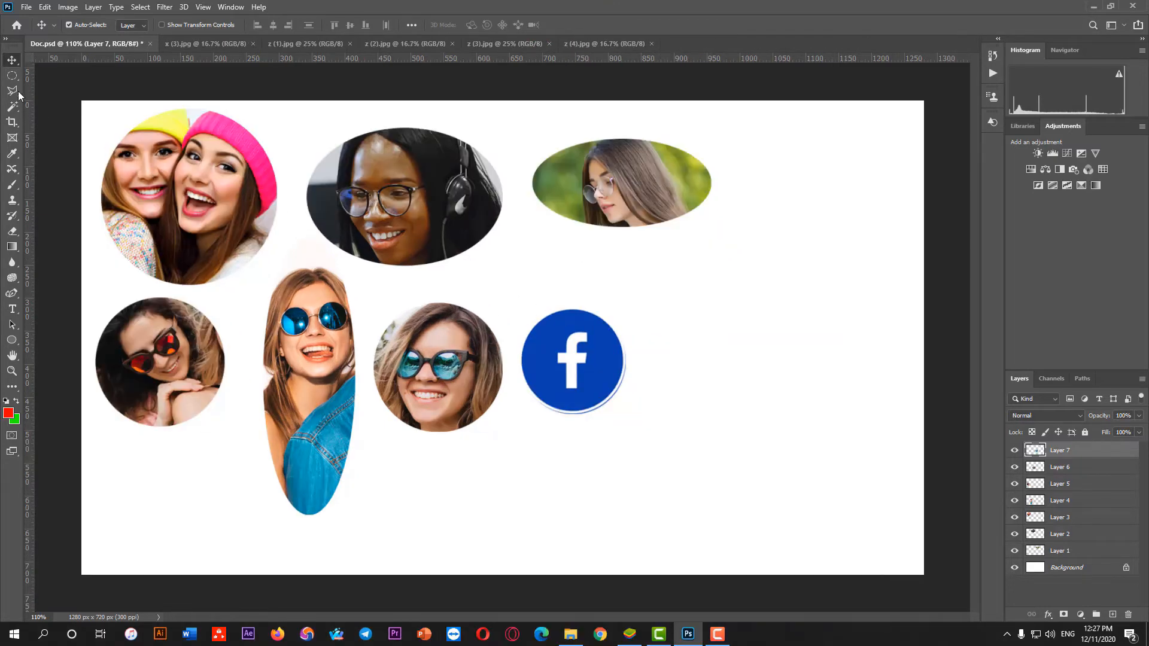
# Draw a perfect-circle selection with the Elliptical Marquee Tool in Doc.psd and move it into the blank area beyond the Facebook icon
pyautogui.rightClick(12, 76)
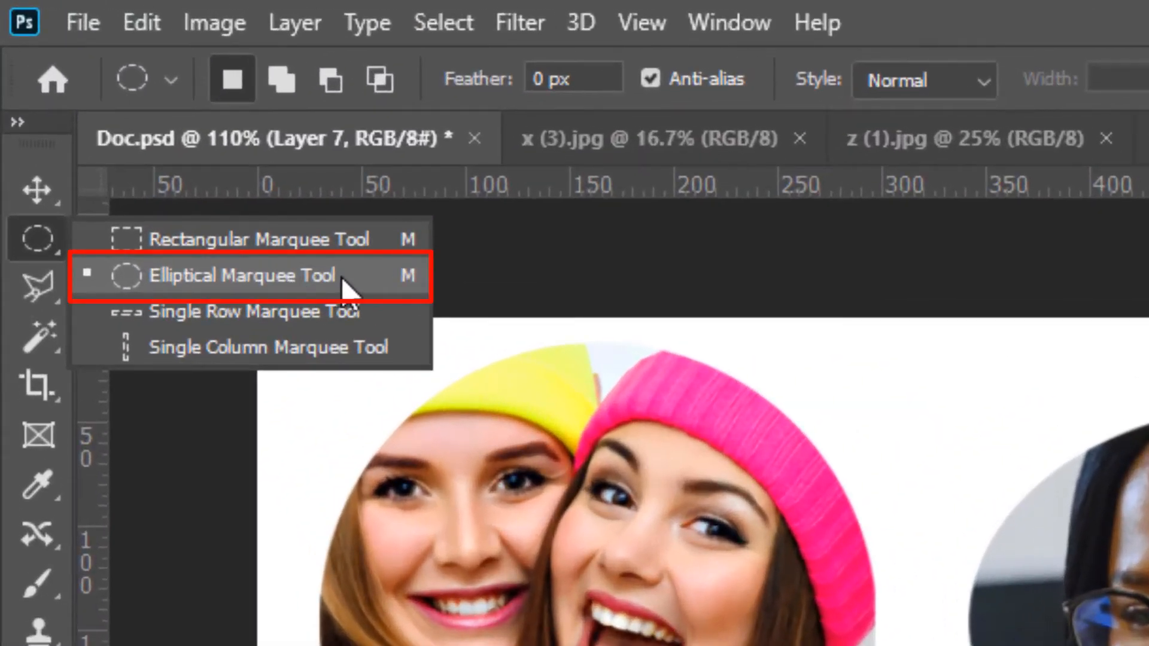
pyautogui.click(341, 277)
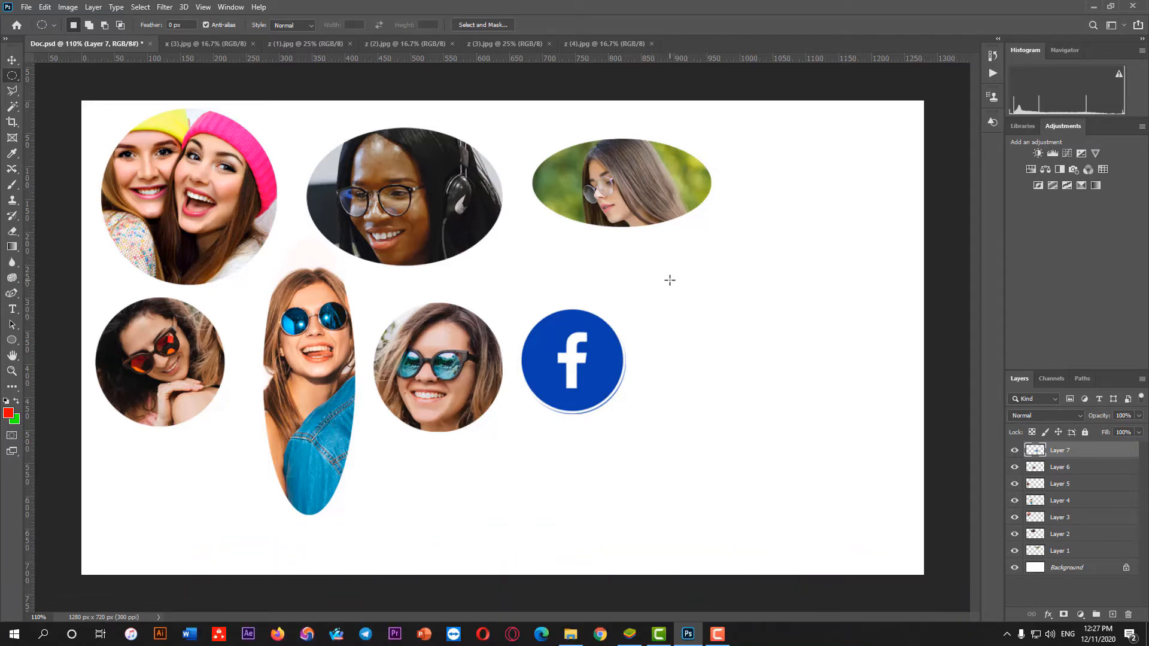
pyautogui.moveTo(670, 280); pyautogui.dragTo(846, 402)
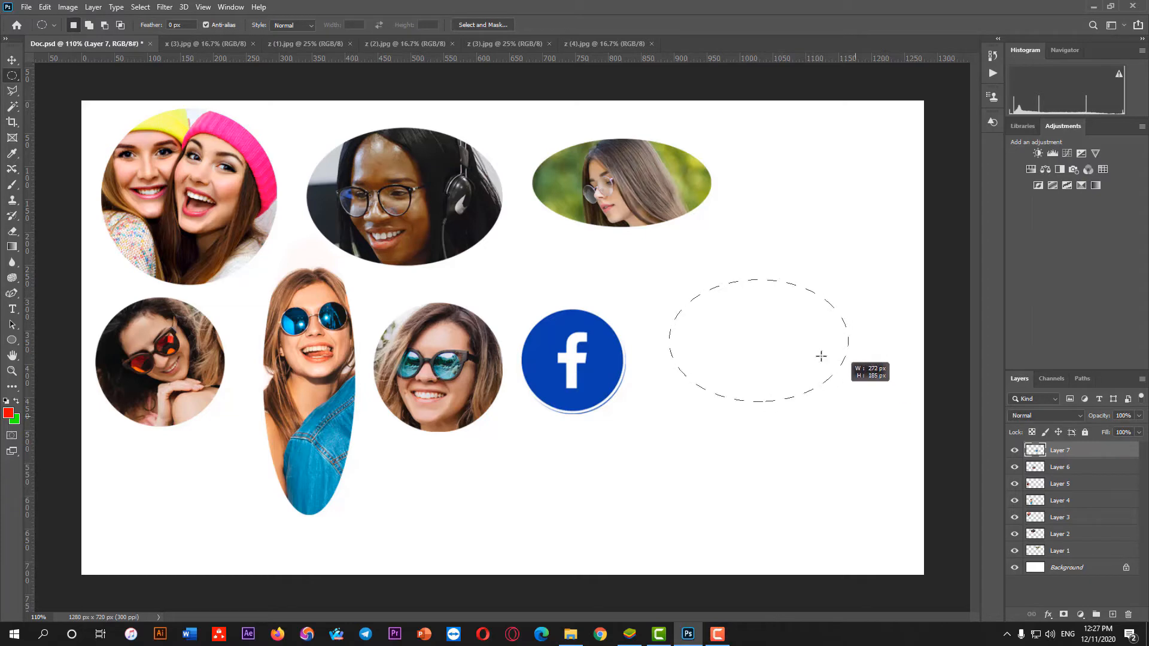
pyautogui.moveTo(821, 356); pyautogui.dragTo(883, 422)
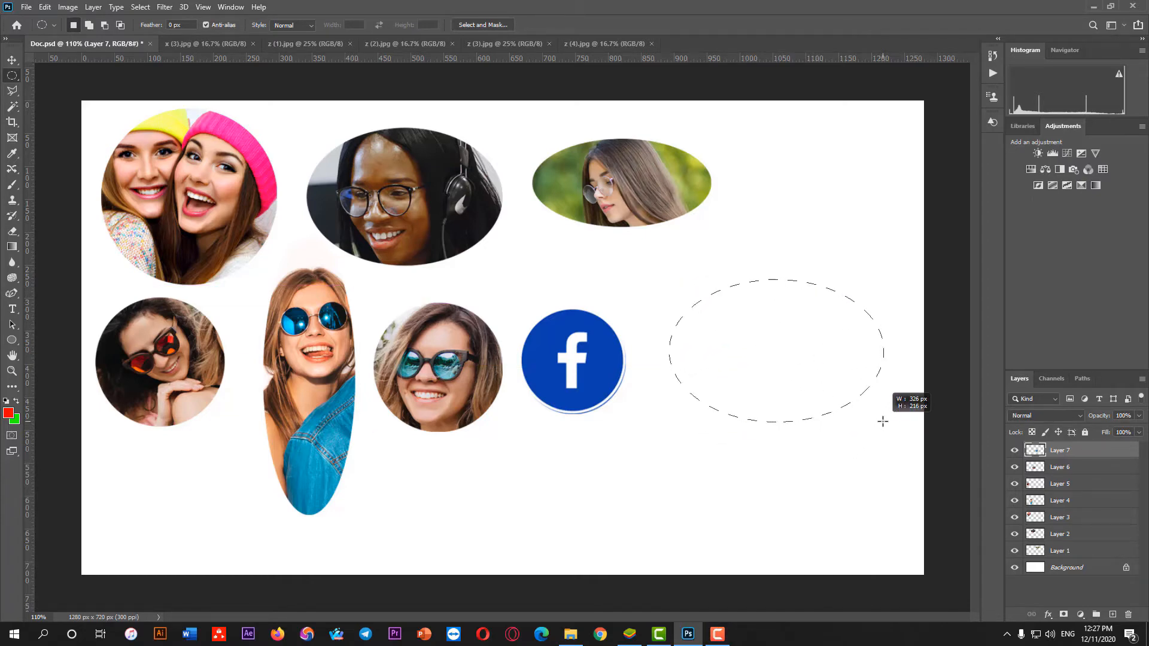
pyautogui.moveTo(882, 422); pyautogui.dragTo(760, 334)
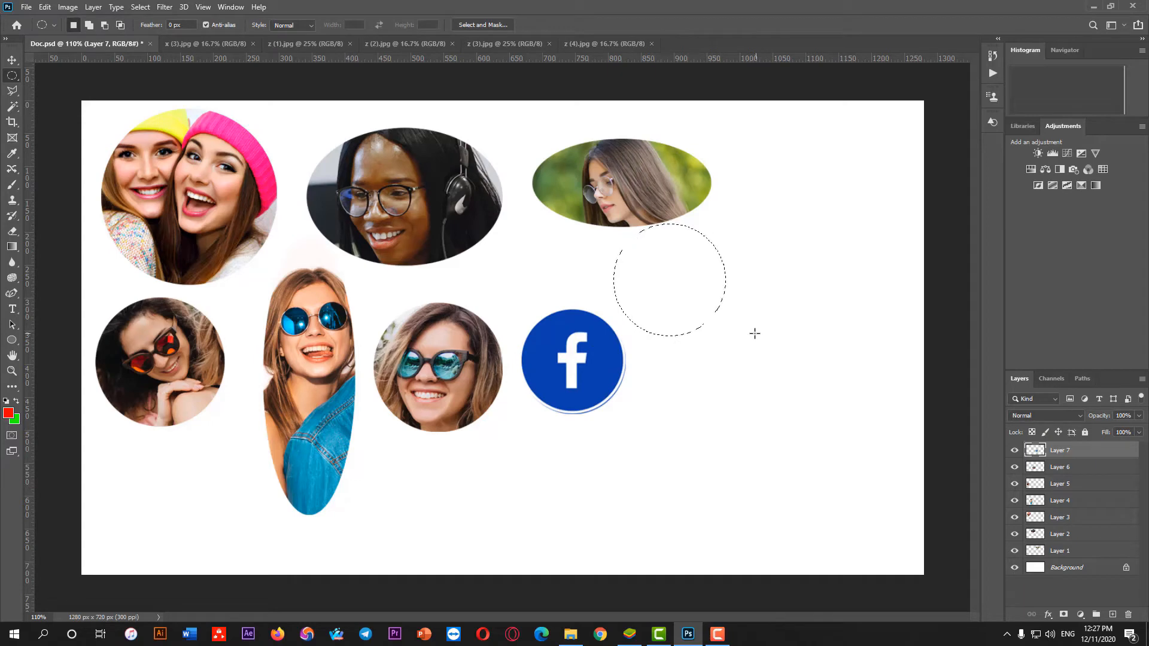
pyautogui.moveTo(663, 288); pyautogui.dragTo(716, 317)
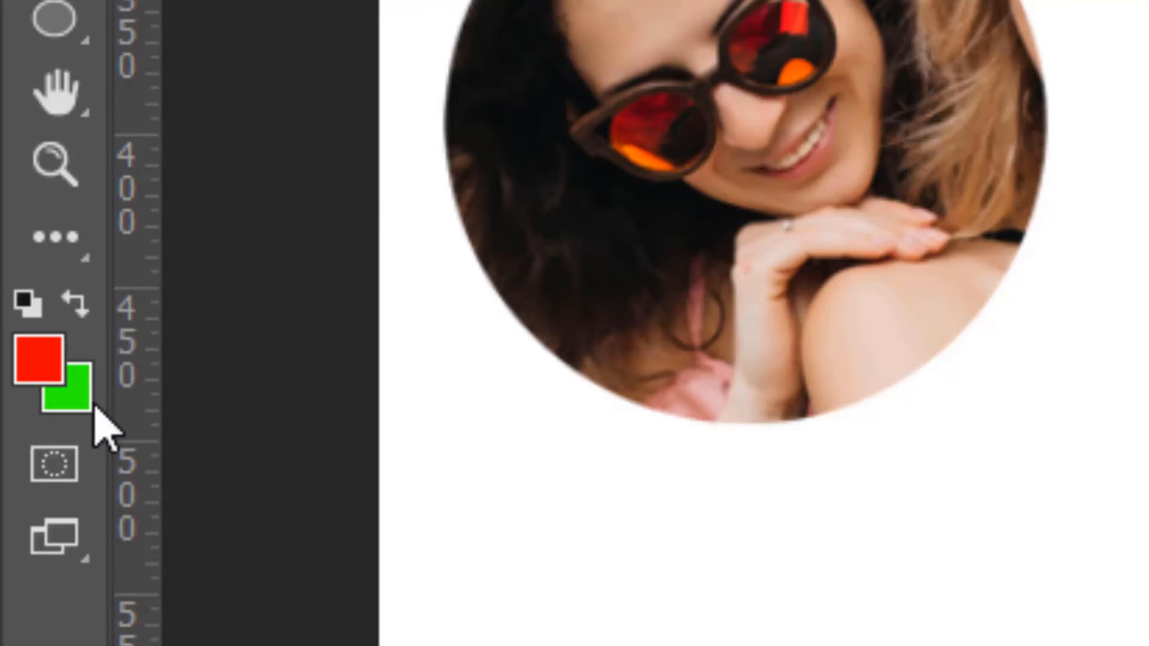
# Swap the red foreground and green background colours back and forth several times, ending with red as the foreground
pyautogui.click(81, 308)
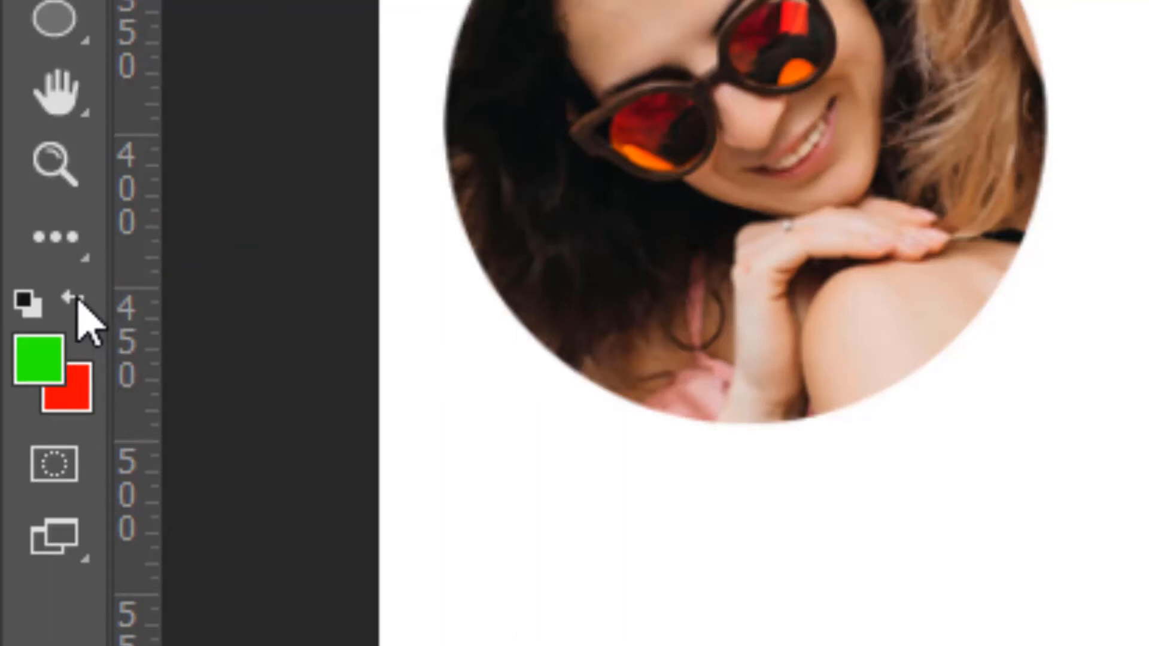
pyautogui.press('x')
pyautogui.press('x')
pyautogui.press('x')
pyautogui.press('x')
pyautogui.press('x')
pyautogui.press('x')
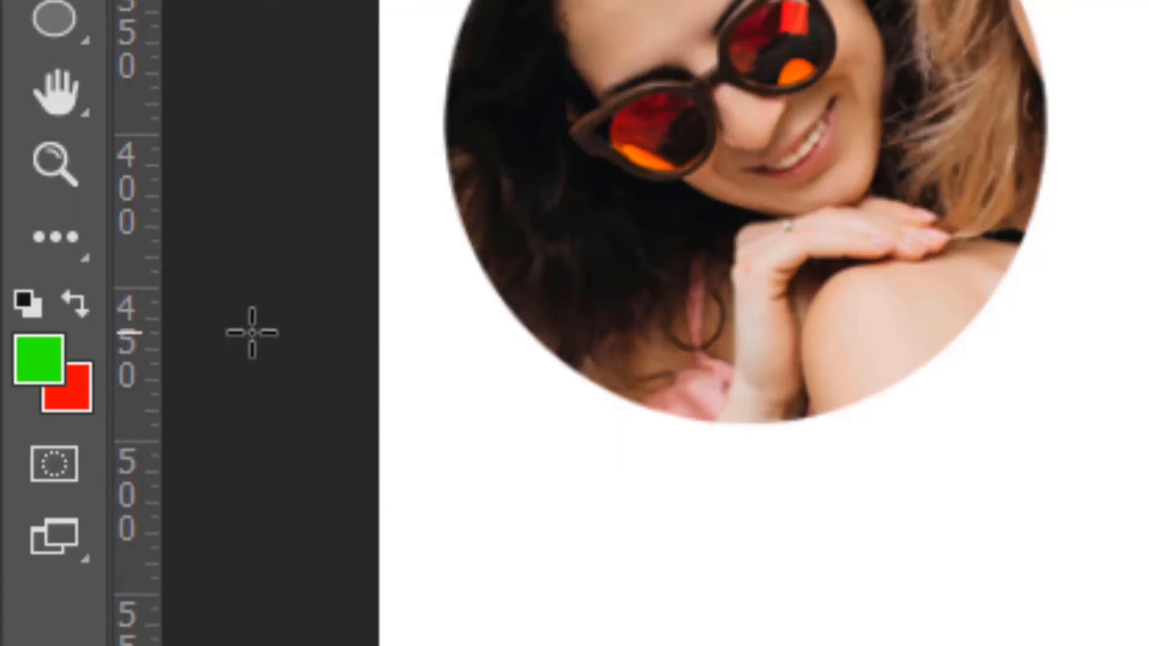
pyautogui.press('x')
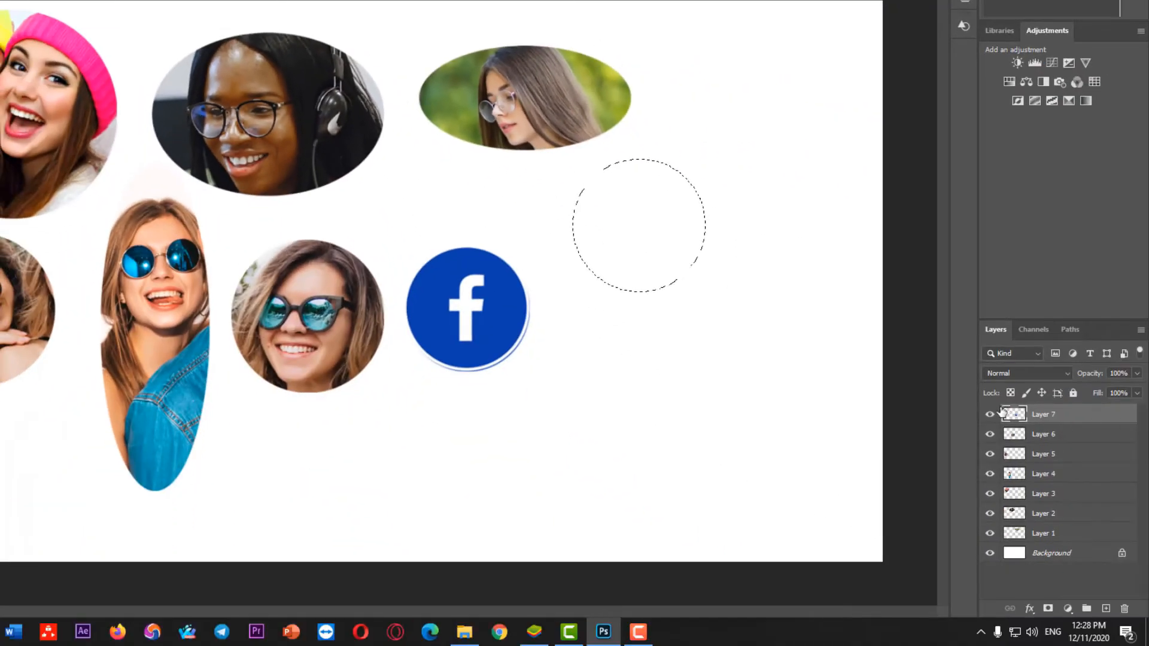
# Create a new empty layer above Layer 7, keeping the circular selection active
pyautogui.click(990, 415)
pyautogui.click(990, 414)
pyautogui.click(1107, 609)
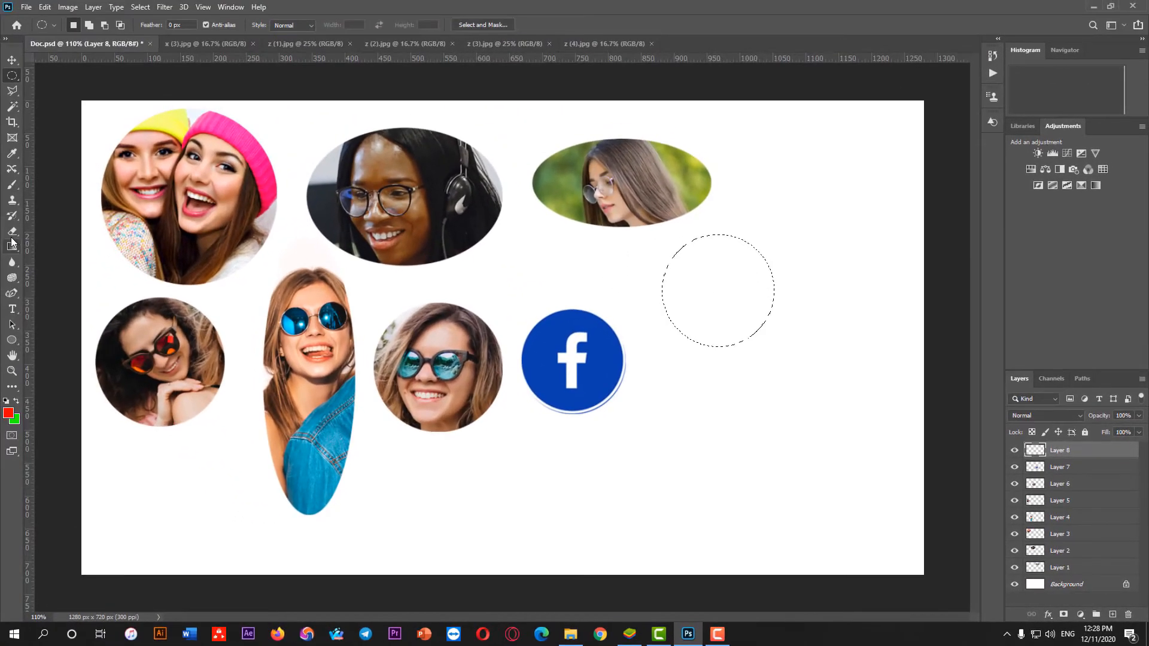
# Choose the Eraser Tool and fill the circular selection on the new layer alternately with the red foreground and green background colours
pyautogui.rightClick(12, 237)
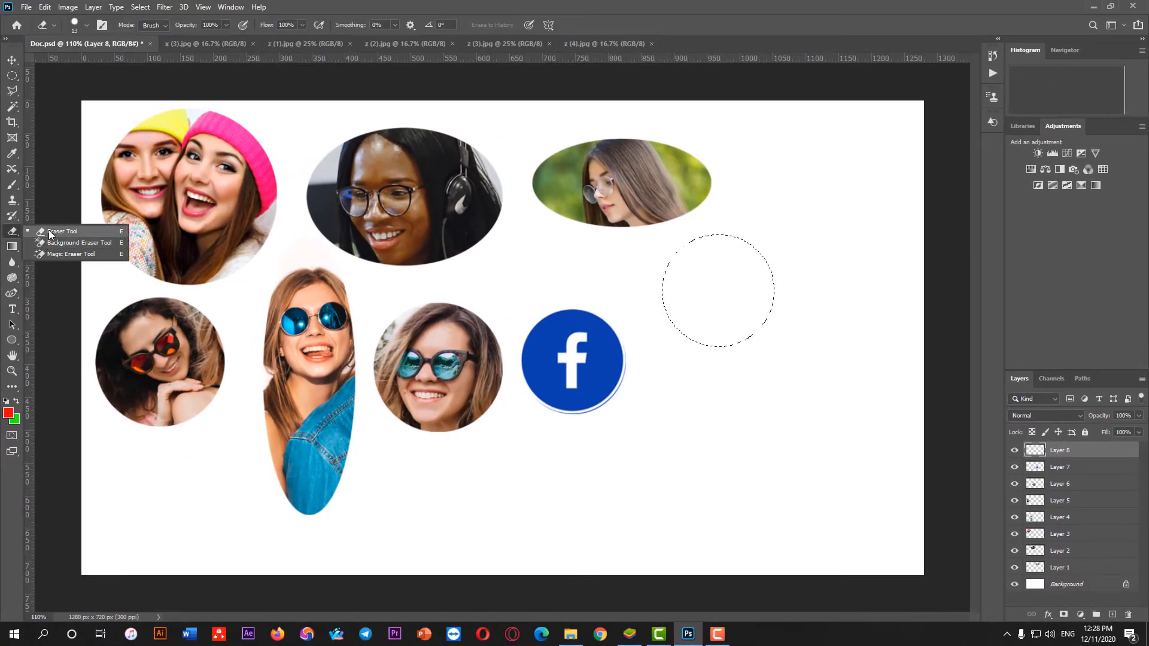
pyautogui.click(51, 230)
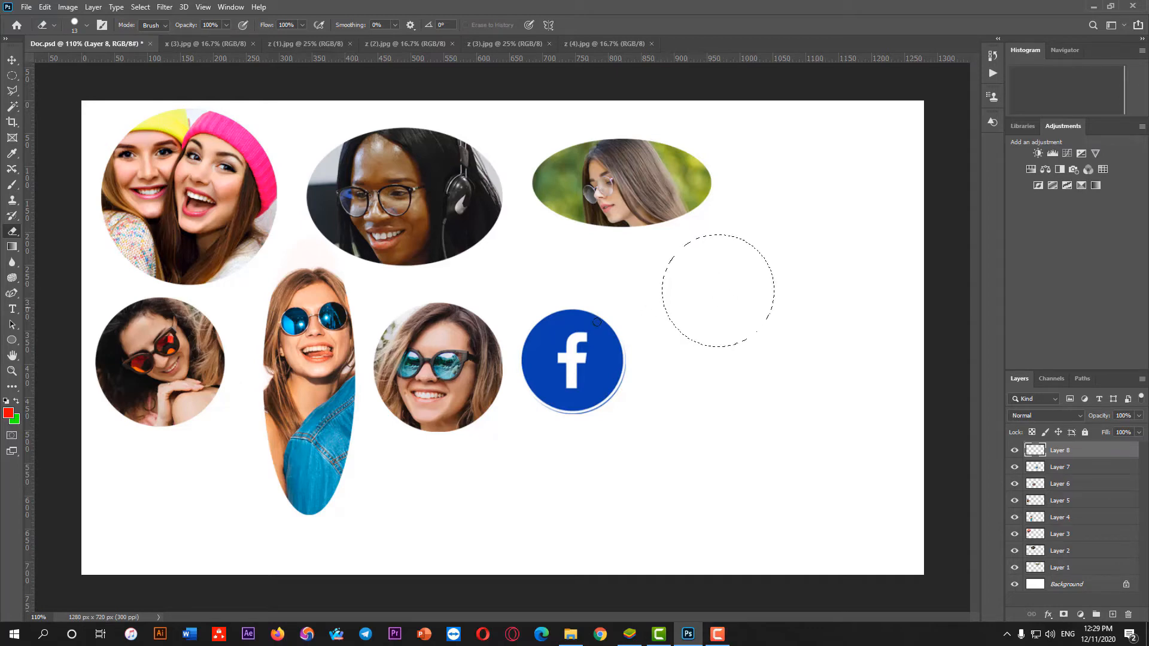
pyautogui.hotkey('alt', 'BackSpace')
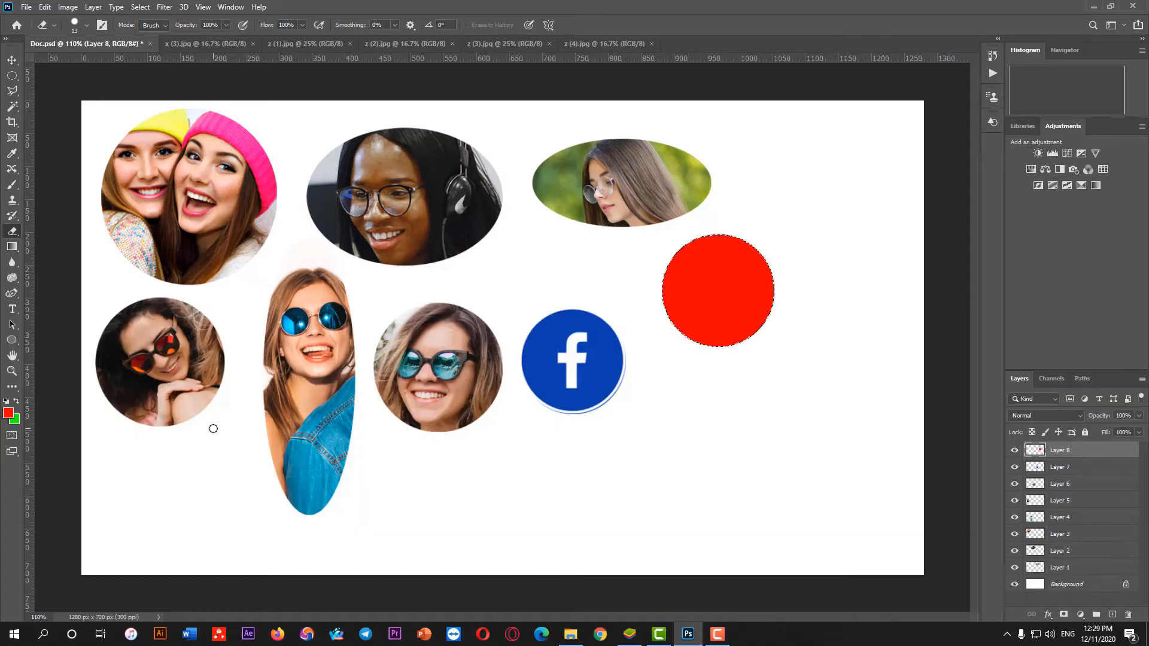
pyautogui.hotkey('ctrl', 'BackSpace')
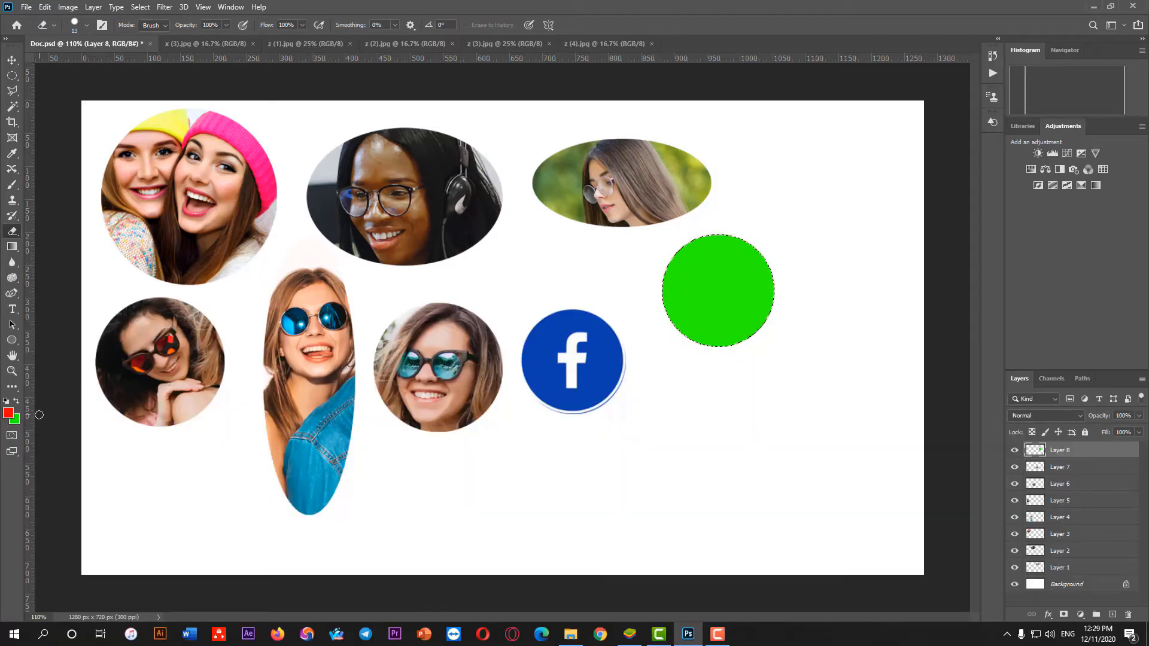
pyautogui.hotkey('alt', 'BackSpace')
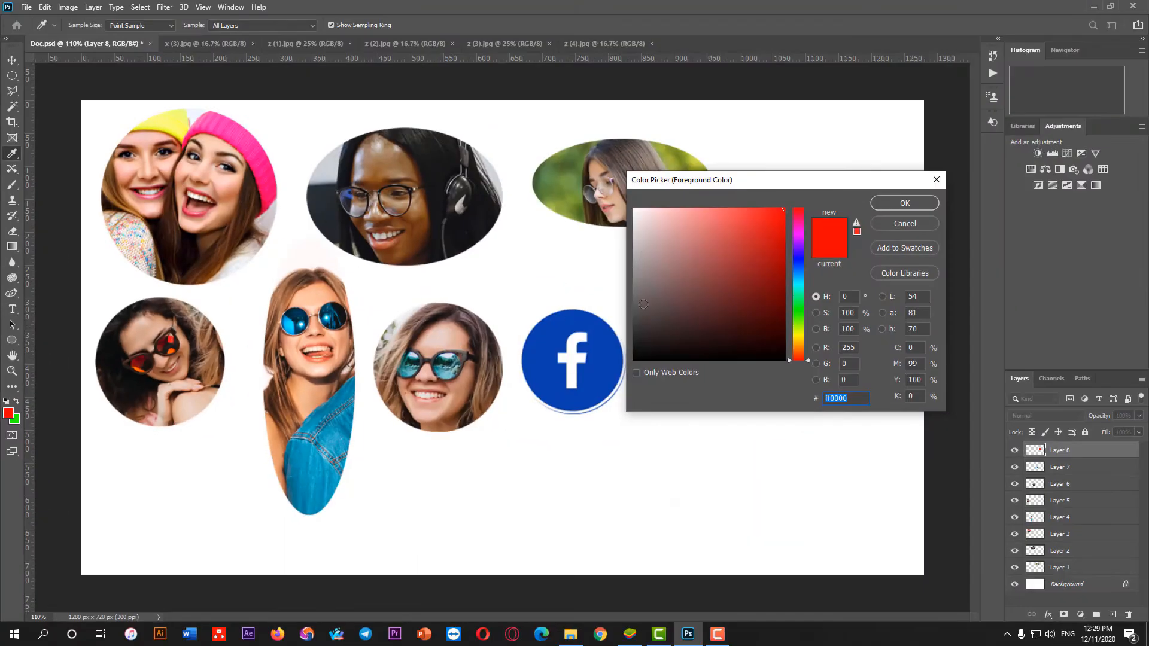
# Set the foreground colour to the bright green 00fd53
pyautogui.moveTo(714, 327); pyautogui.dragTo(707, 286)
pyautogui.moveTo(800, 249); pyautogui.dragTo(797, 303)
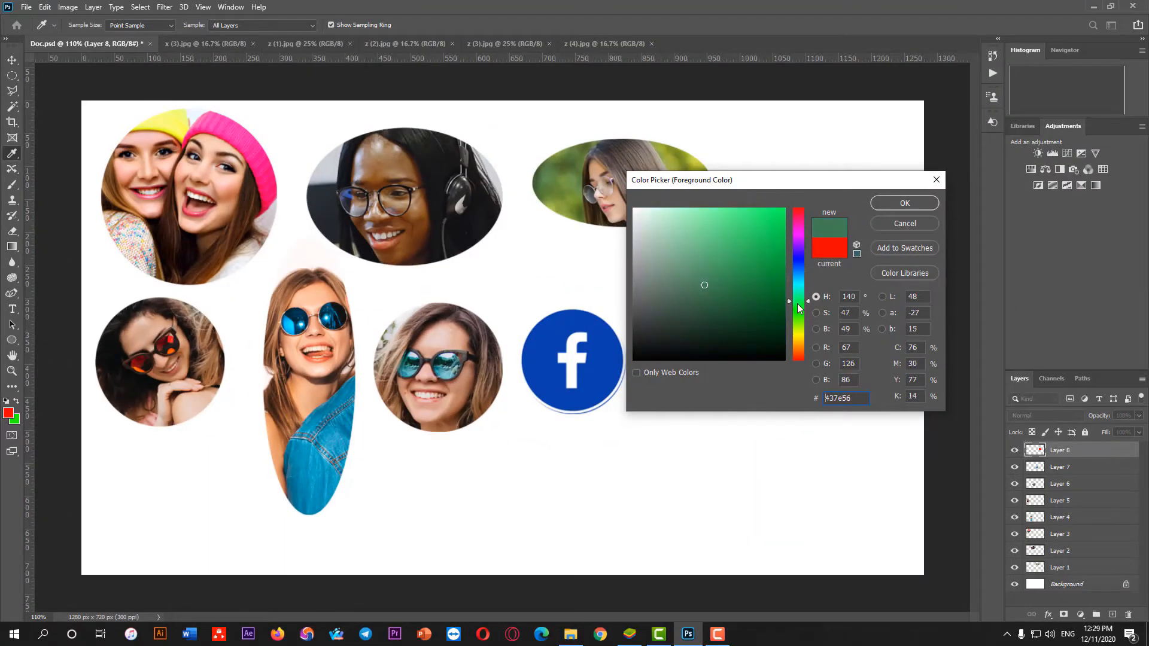
pyautogui.click(784, 212)
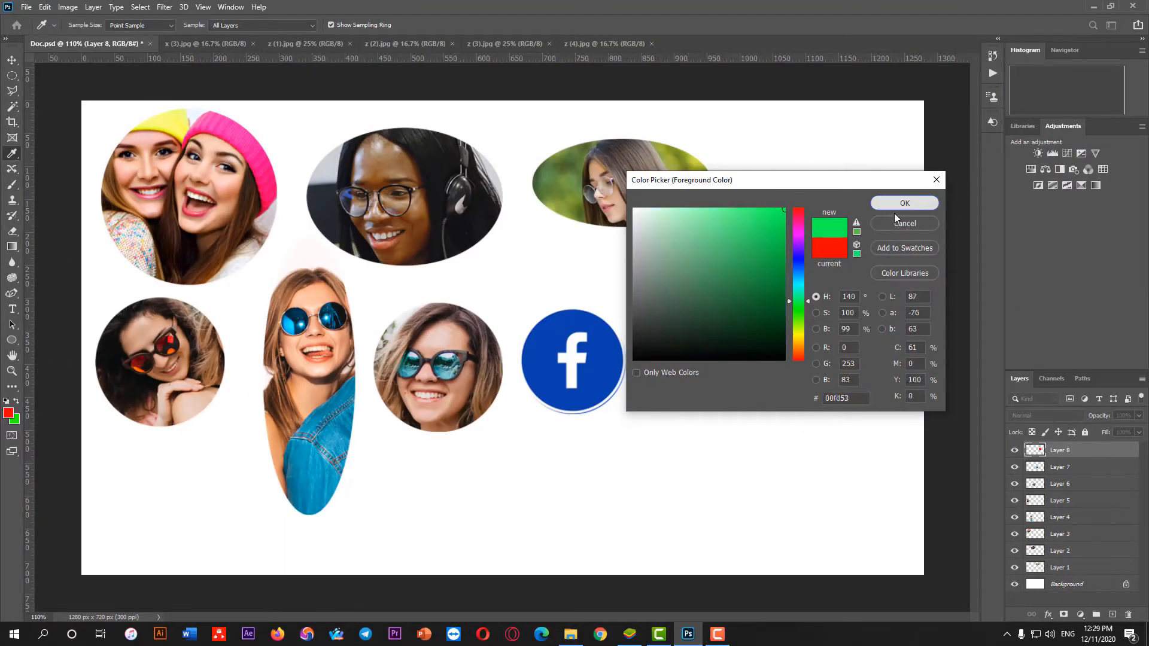
pyautogui.click(900, 205)
pyautogui.press('e')
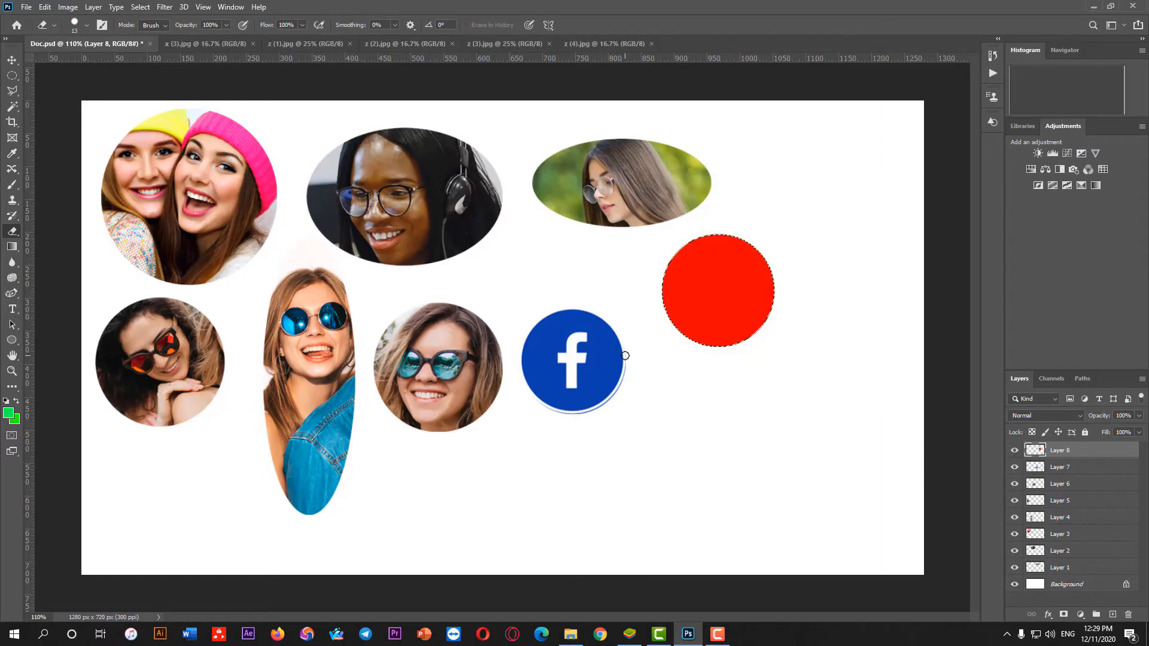
# Set the foreground colour to golden yellow, leaving the green background colour as it is
pyautogui.click(9, 414)
pyautogui.moveTo(804, 345); pyautogui.dragTo(802, 340)
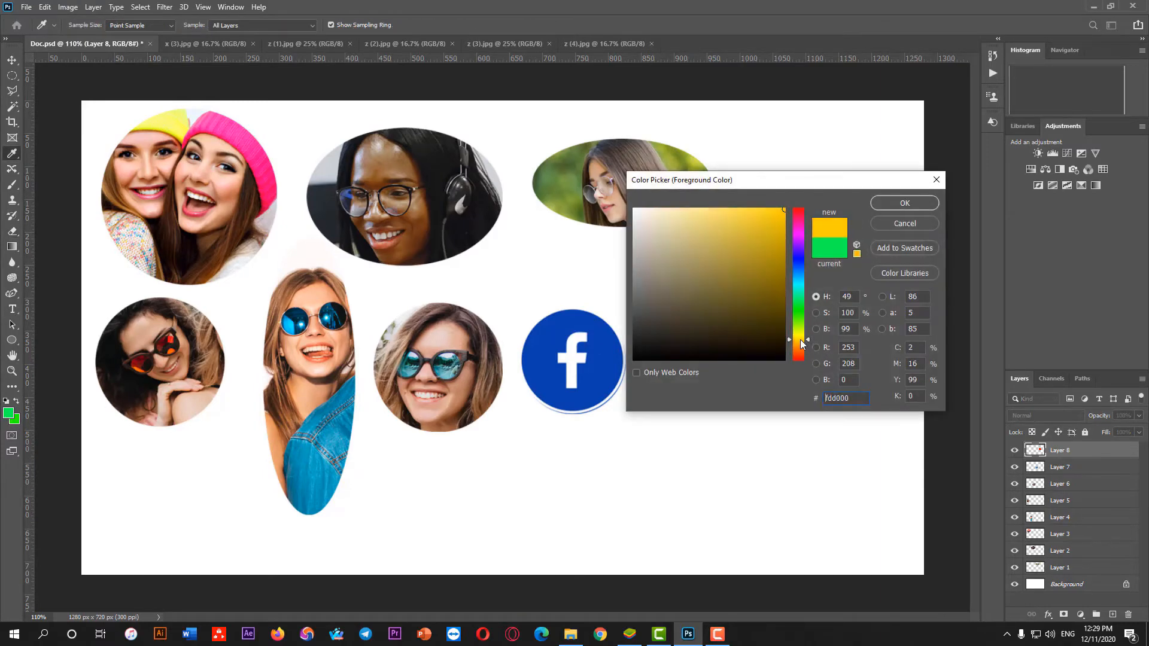
pyautogui.click(905, 203)
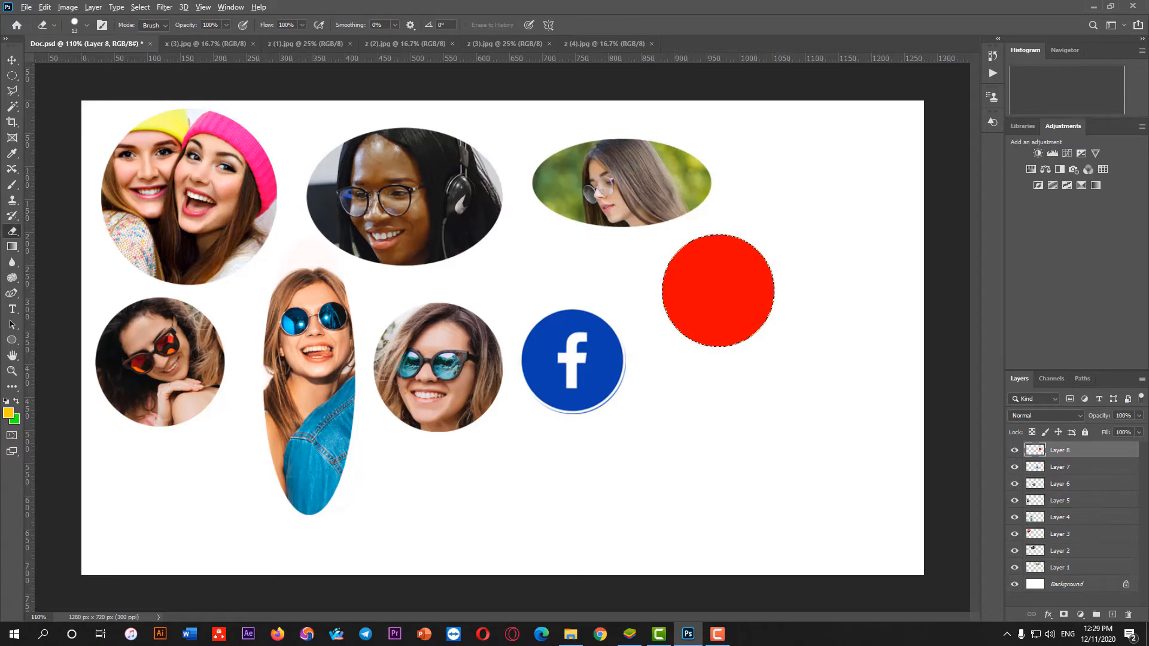
# Fill the circular selection on Layer 8 alternately with golden yellow and green, swapping the foreground and background colours between fills
pyautogui.hotkey('alt', 'BackSpace')
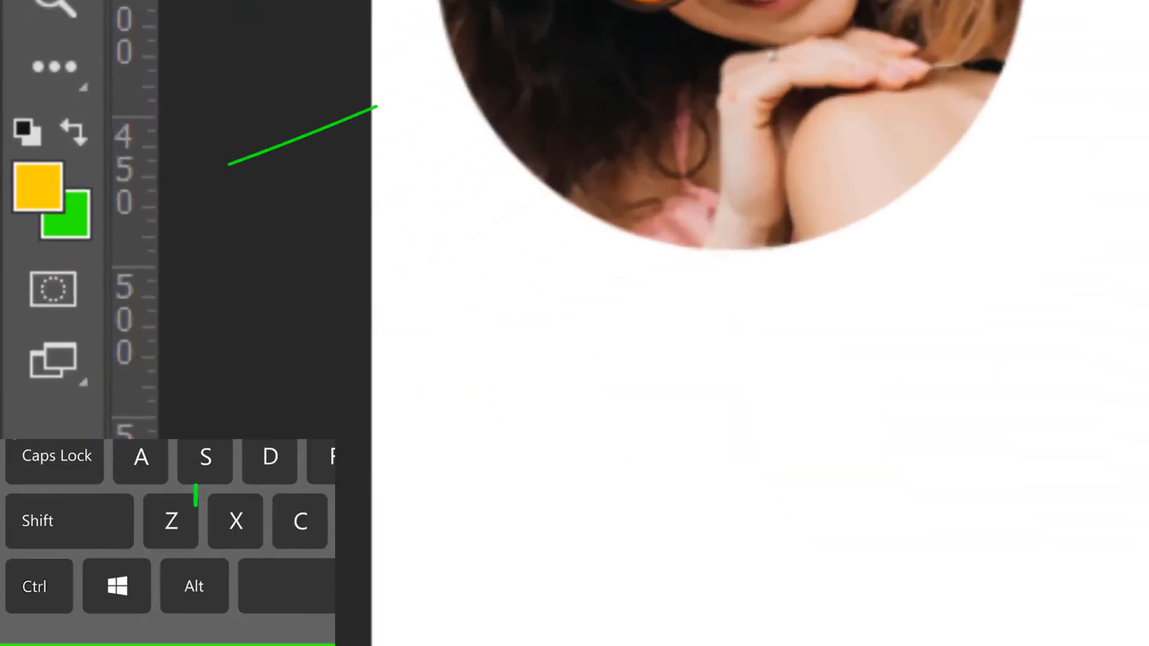
pyautogui.press('x')
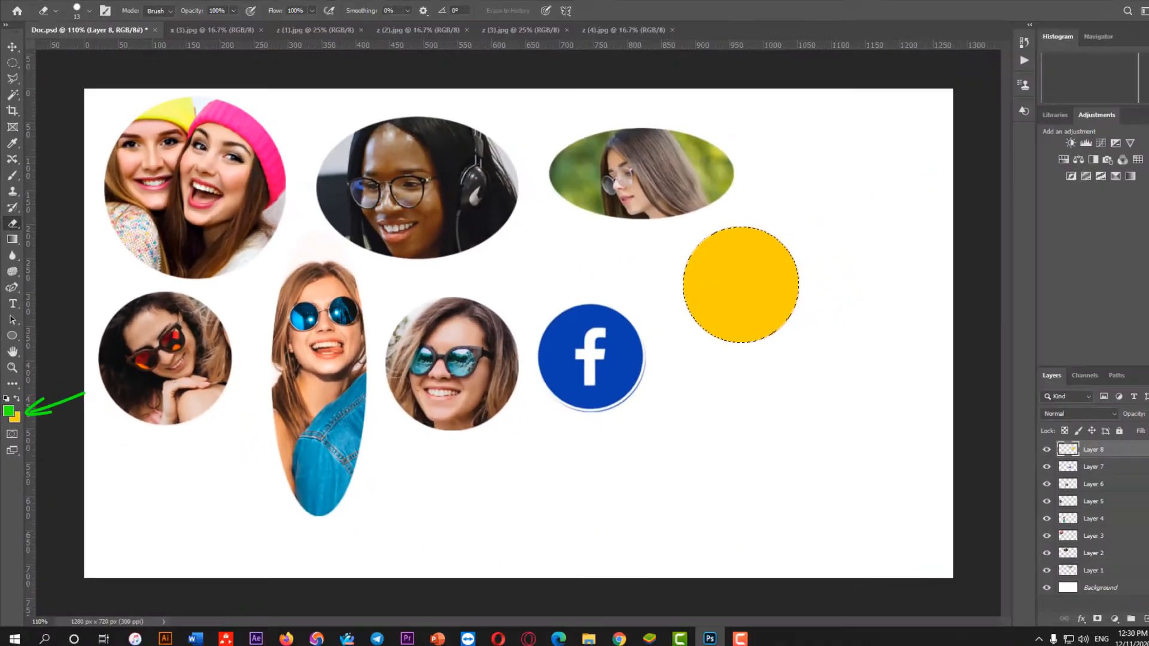
pyautogui.hotkey('alt', 'BackSpace')
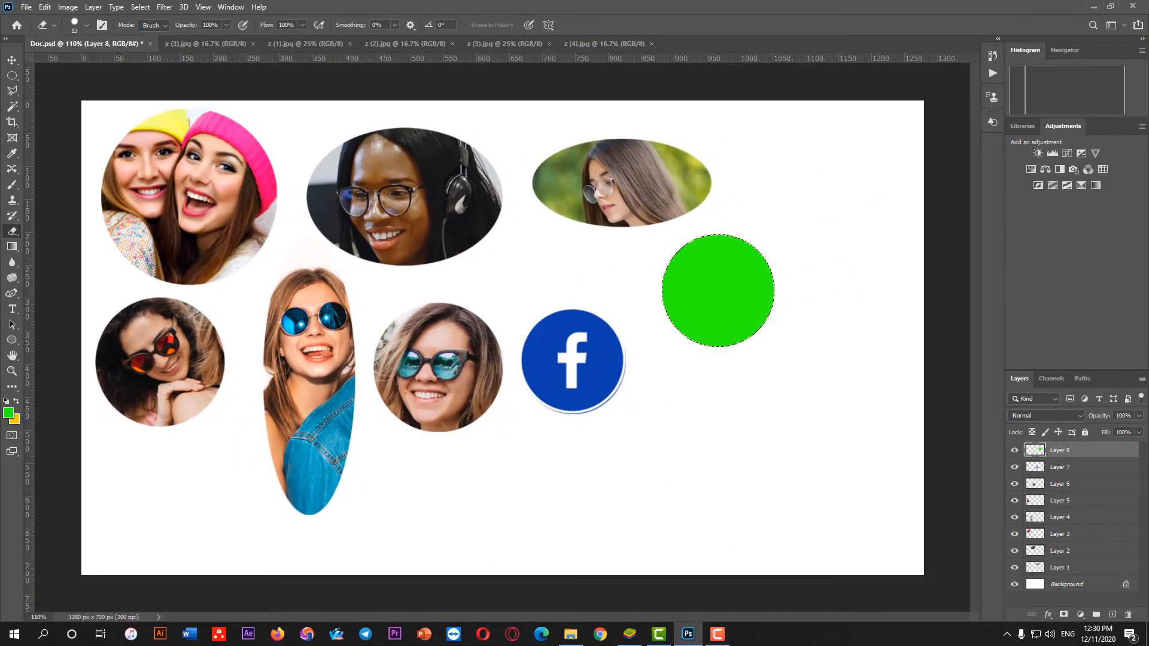
pyautogui.hotkey('alt', 'BackSpace')
pyautogui.press('x')
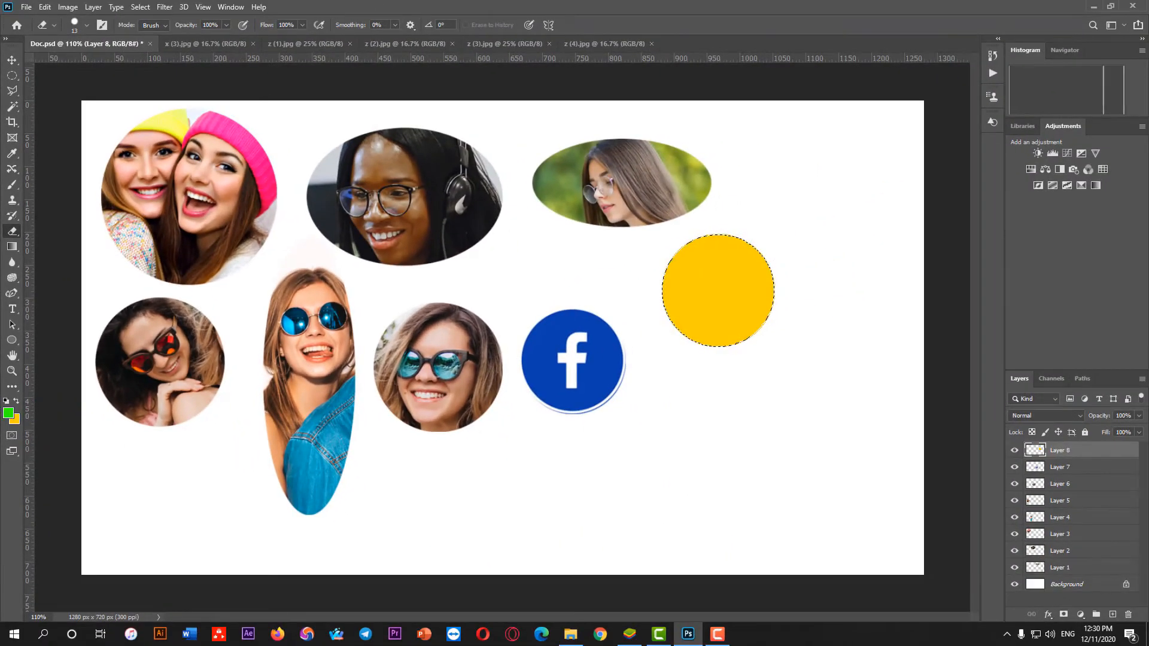
pyautogui.press('Delete')
pyautogui.hotkey('alt', 'BackSpace')
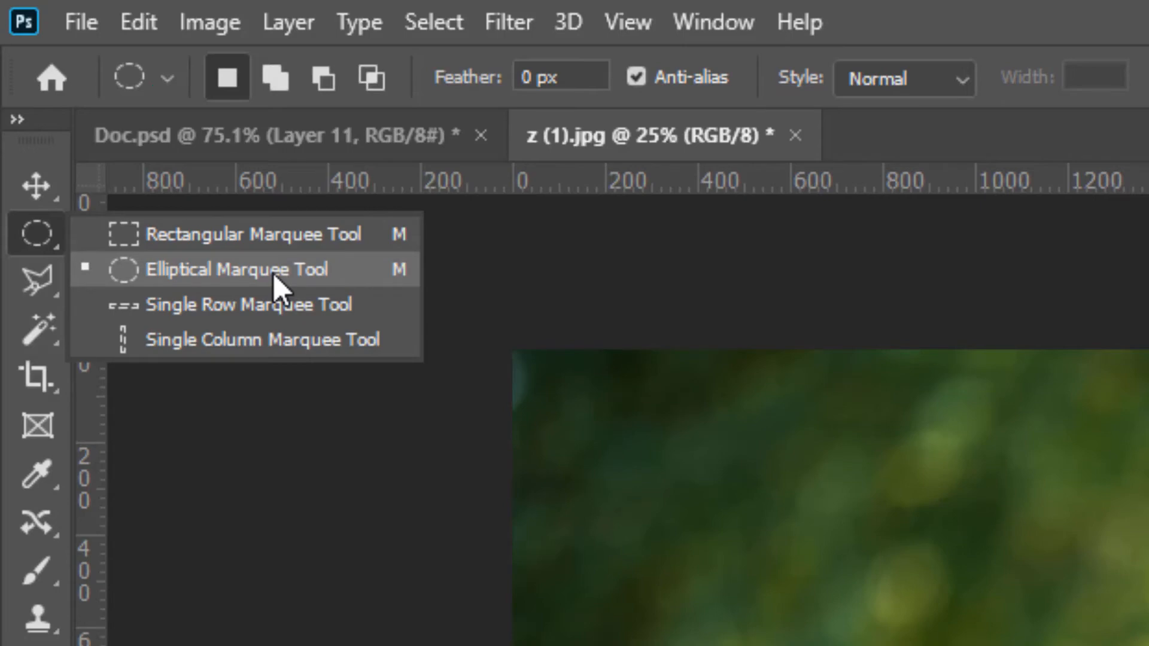
# With the Elliptical Marquee Tool in New selection mode, draw several oval selections one after another across z (1).jpg
pyautogui.click(273, 270)
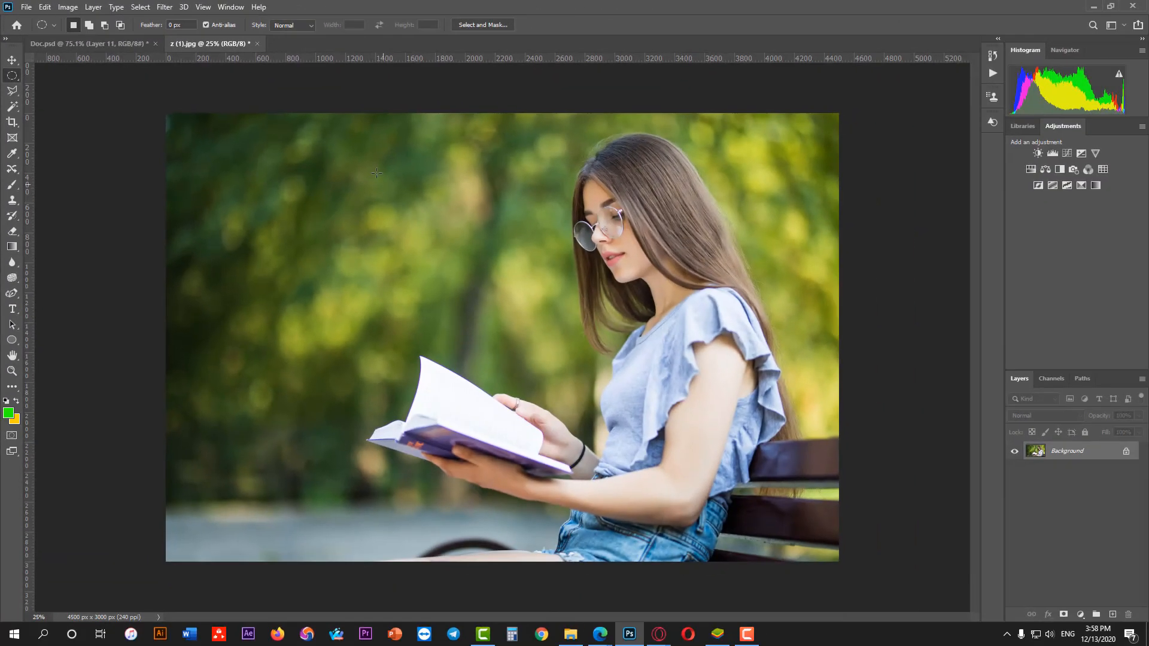
pyautogui.moveTo(376, 173); pyautogui.dragTo(534, 396)
pyautogui.moveTo(581, 190); pyautogui.dragTo(748, 385)
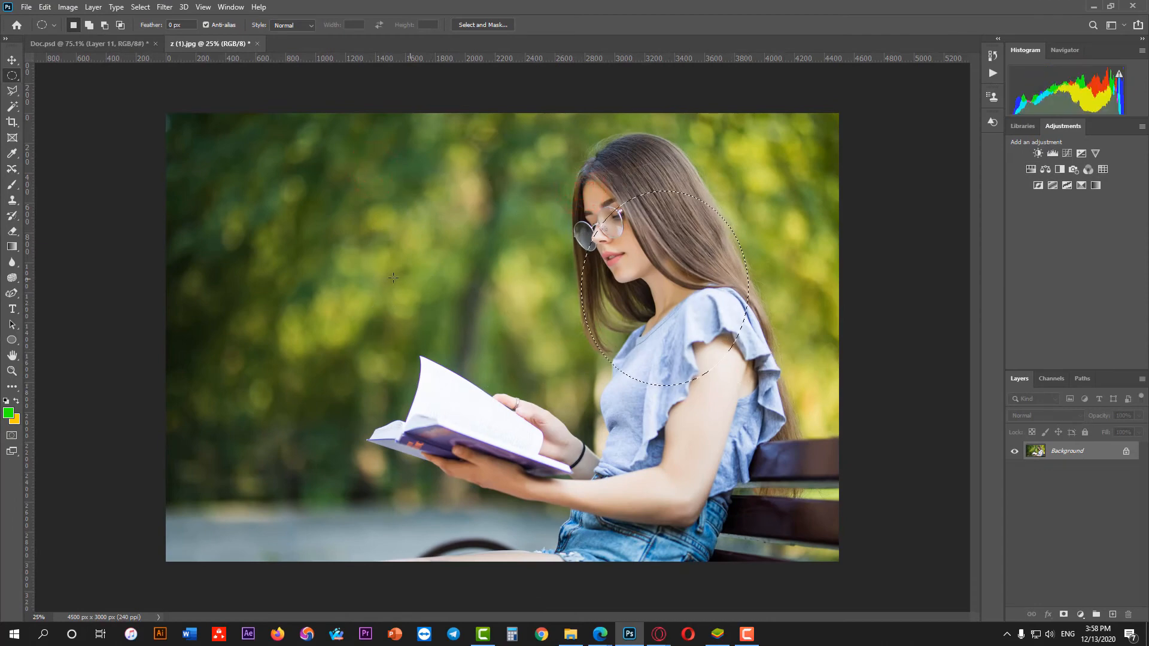
pyautogui.moveTo(224, 167); pyautogui.dragTo(349, 374)
pyautogui.moveTo(431, 188); pyautogui.dragTo(558, 377)
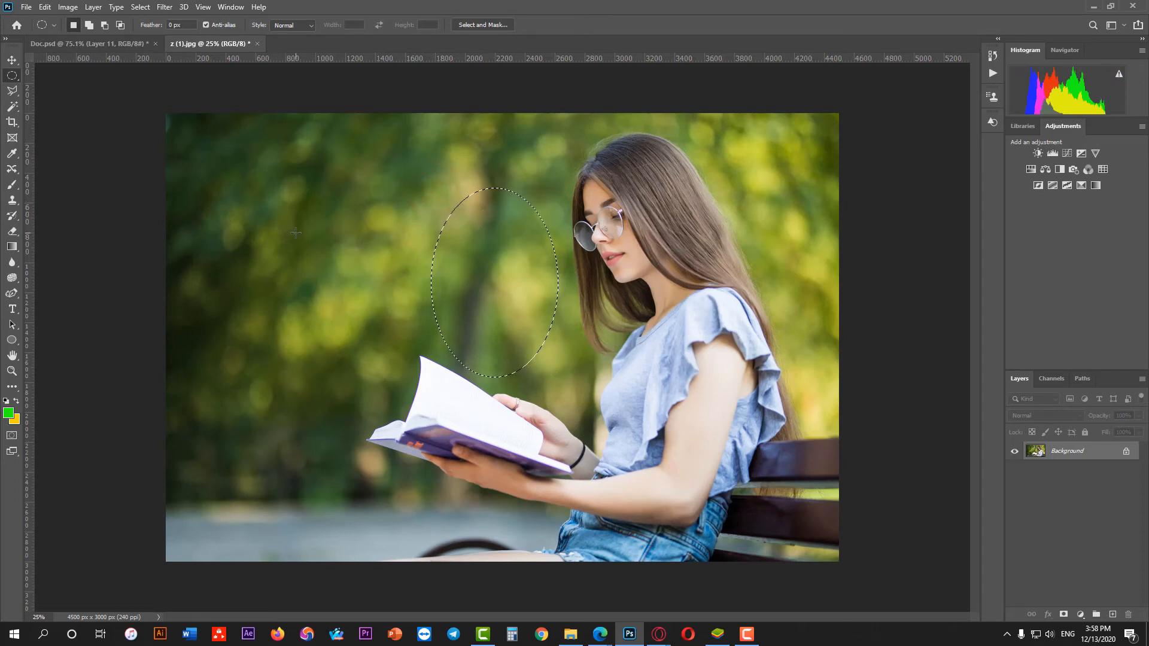
pyautogui.moveTo(318, 194); pyautogui.dragTo(410, 340)
pyautogui.moveTo(474, 161); pyautogui.dragTo(532, 270)
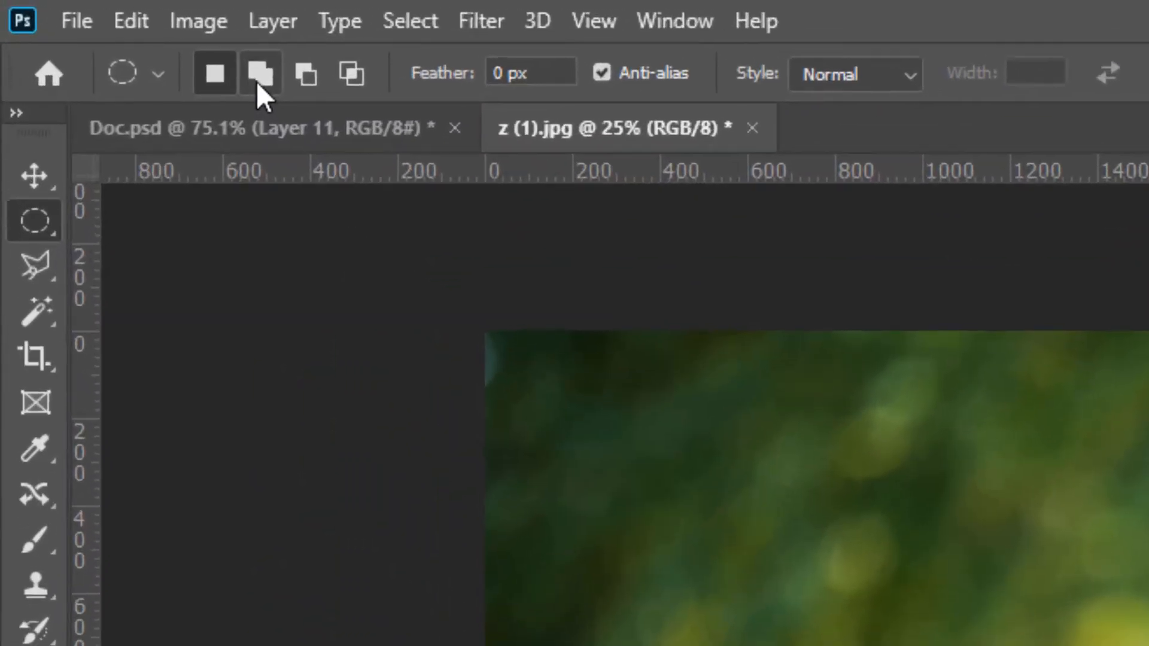
# Switch to Add to selection and draw four more separate ovals over the background, the woman and the book
pyautogui.click(258, 79)
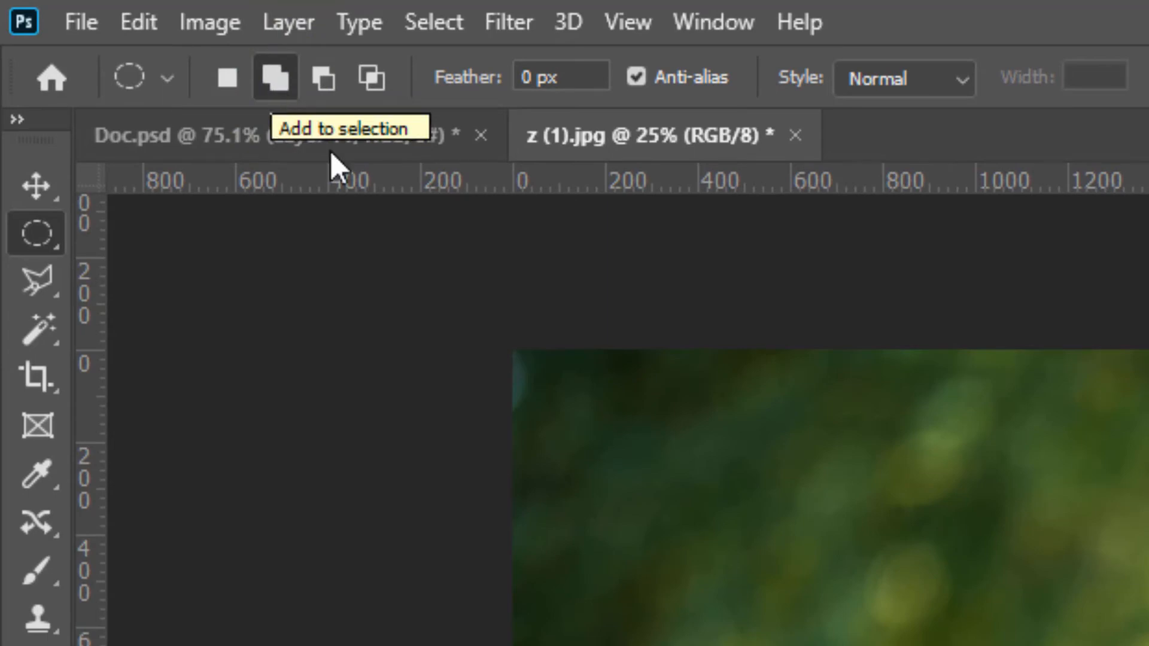
pyautogui.click(267, 81)
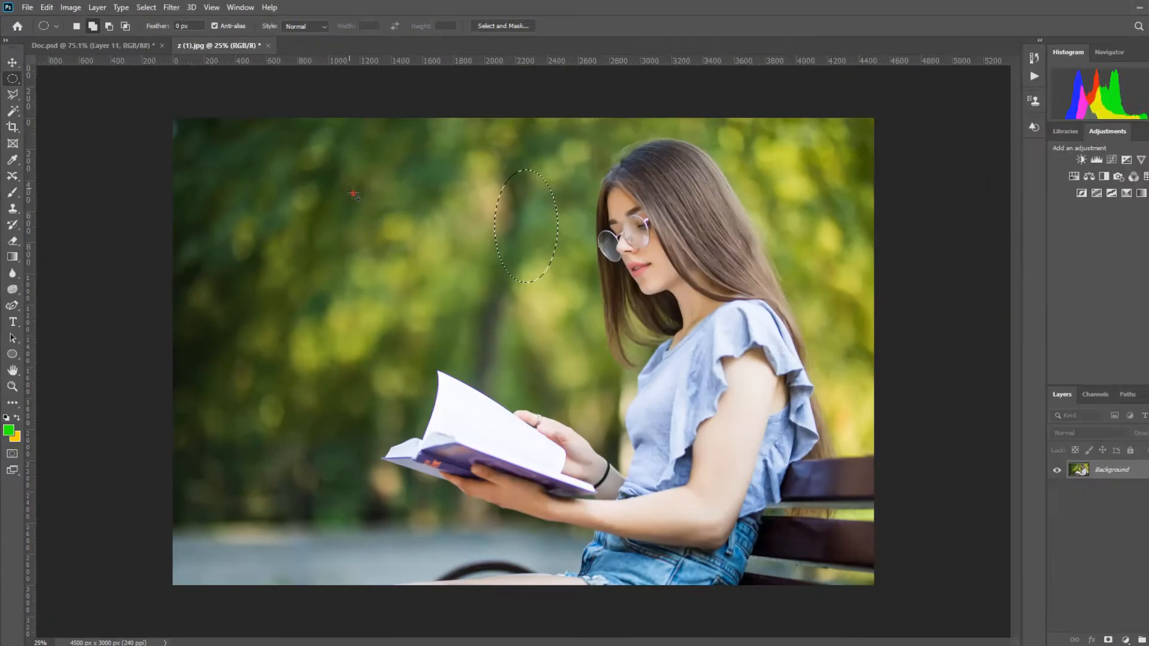
pyautogui.moveTo(337, 183); pyautogui.dragTo(433, 334)
pyautogui.moveTo(509, 324); pyautogui.dragTo(632, 401)
pyautogui.moveTo(646, 207); pyautogui.dragTo(727, 312)
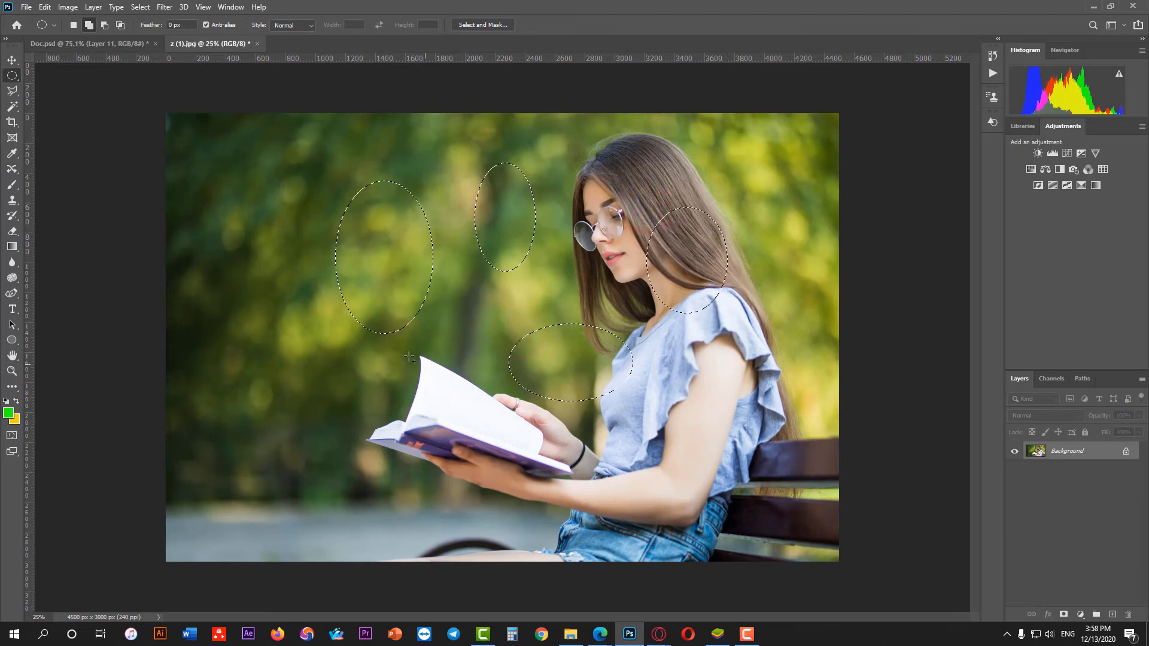
pyautogui.moveTo(401, 362)
pyautogui.mouseDown()
pyautogui.moveTo(446, 419)
pyautogui.moveTo(448, 453)
pyautogui.mouseUp()
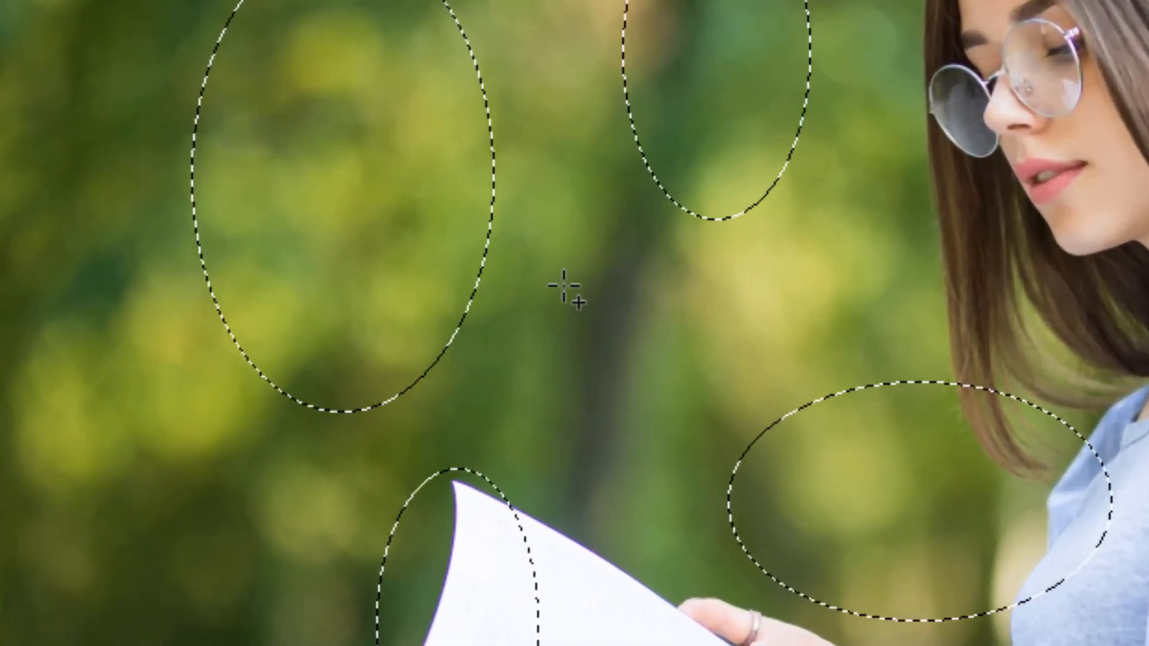
# Add six more ovals to the selection, overlapping the existing ones to merge them into irregular shapes
pyautogui.moveTo(569, 312); pyautogui.dragTo(634, 474)
pyautogui.moveTo(671, 324); pyautogui.dragTo(863, 476)
pyautogui.moveTo(836, 308); pyautogui.dragTo(1019, 476)
pyautogui.moveTo(1001, 287); pyautogui.dragTo(1148, 428)
pyautogui.moveTo(409, 167); pyautogui.dragTo(453, 238)
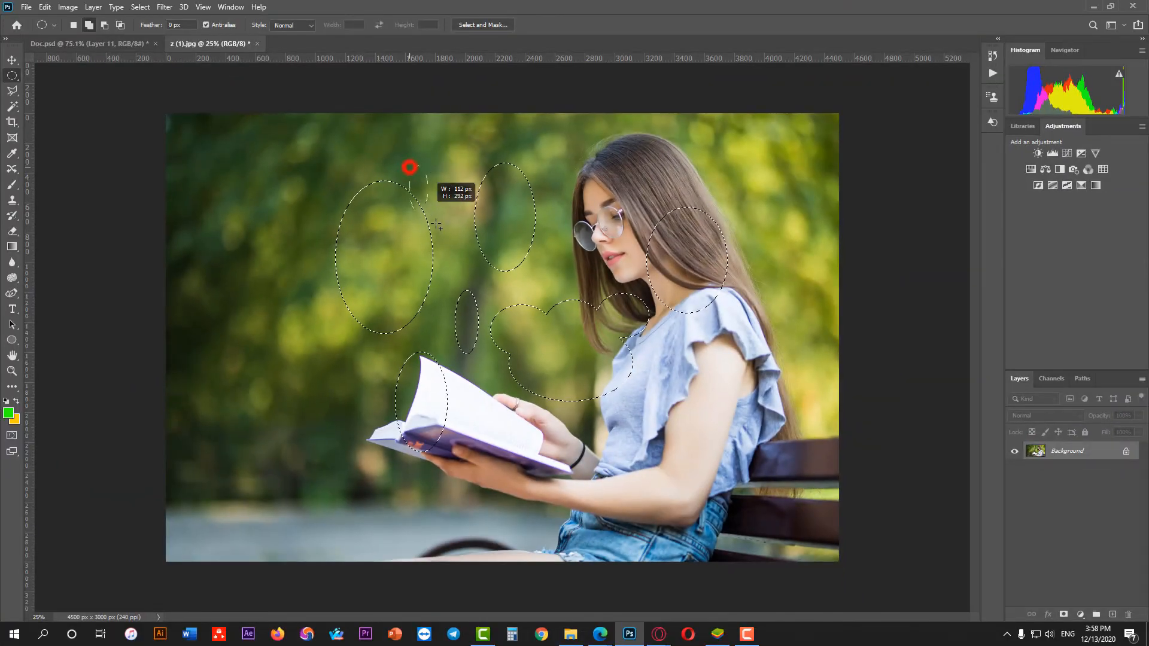
pyautogui.moveTo(295, 183); pyautogui.dragTo(356, 244)
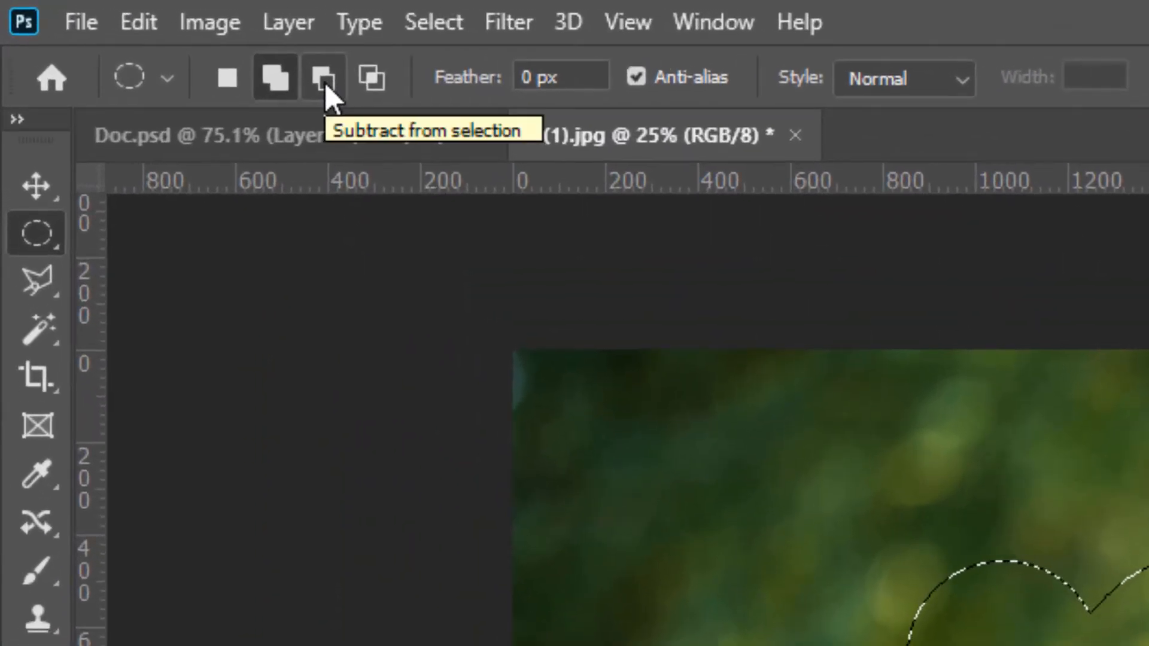
# Switch to Subtract from selection and cut away the lower parts of the merged shapes and the oval on the book
pyautogui.click(324, 81)
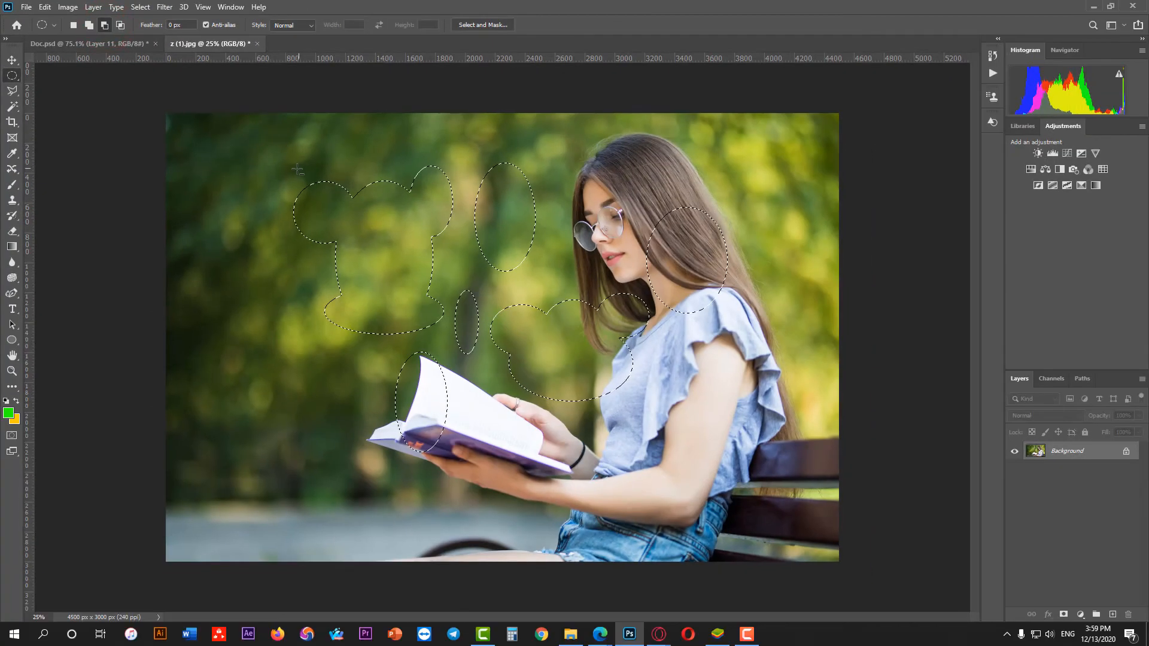
pyautogui.moveTo(303, 287); pyautogui.dragTo(456, 345)
pyautogui.moveTo(314, 278); pyautogui.dragTo(453, 336)
pyautogui.moveTo(321, 326); pyautogui.dragTo(615, 515)
# Switch to Intersect with selection and draw overlapping ovals to reduce the selection to the shared areas
pyautogui.click(121, 25)
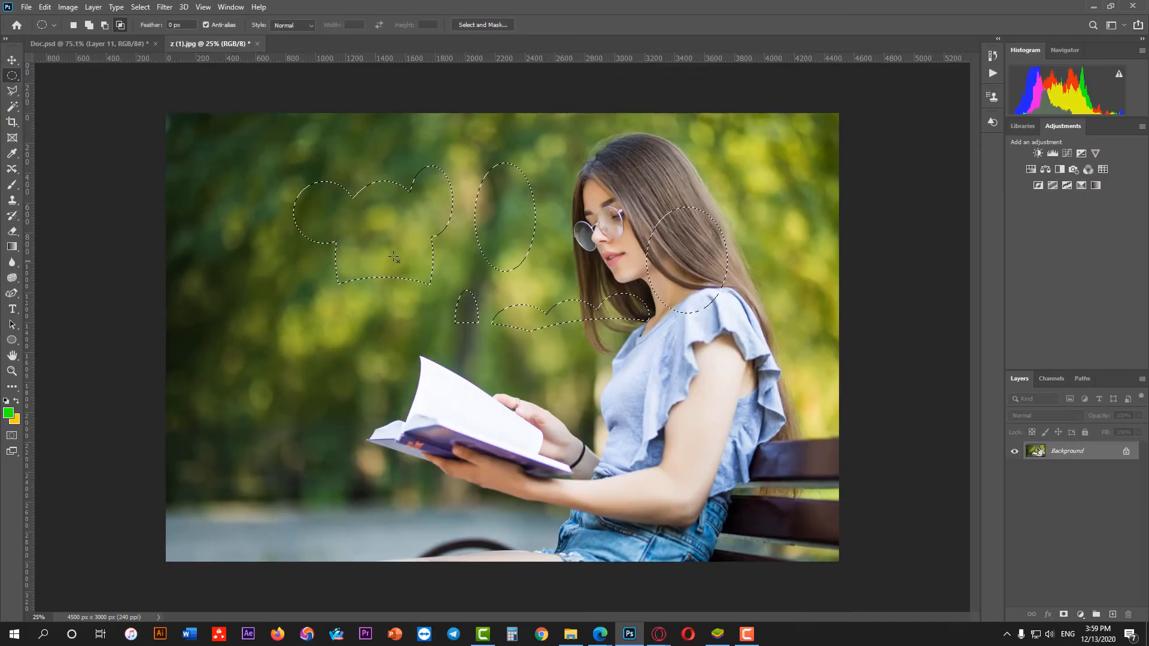
pyautogui.moveTo(407, 154); pyautogui.dragTo(462, 221)
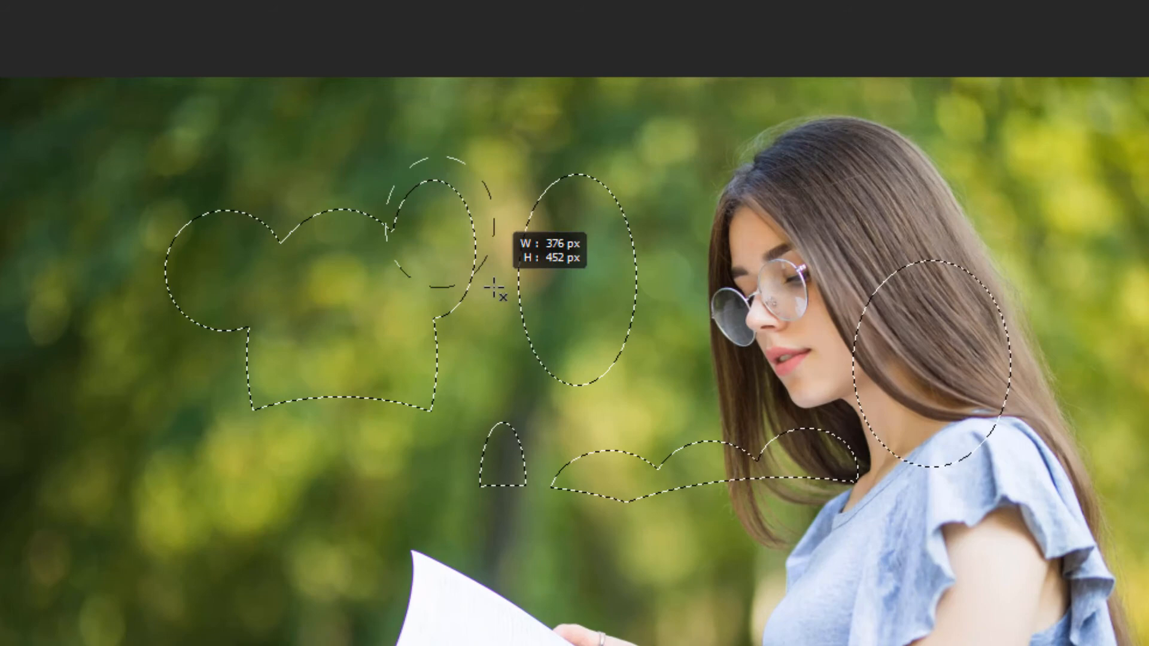
pyautogui.moveTo(494, 289); pyautogui.dragTo(494, 289)
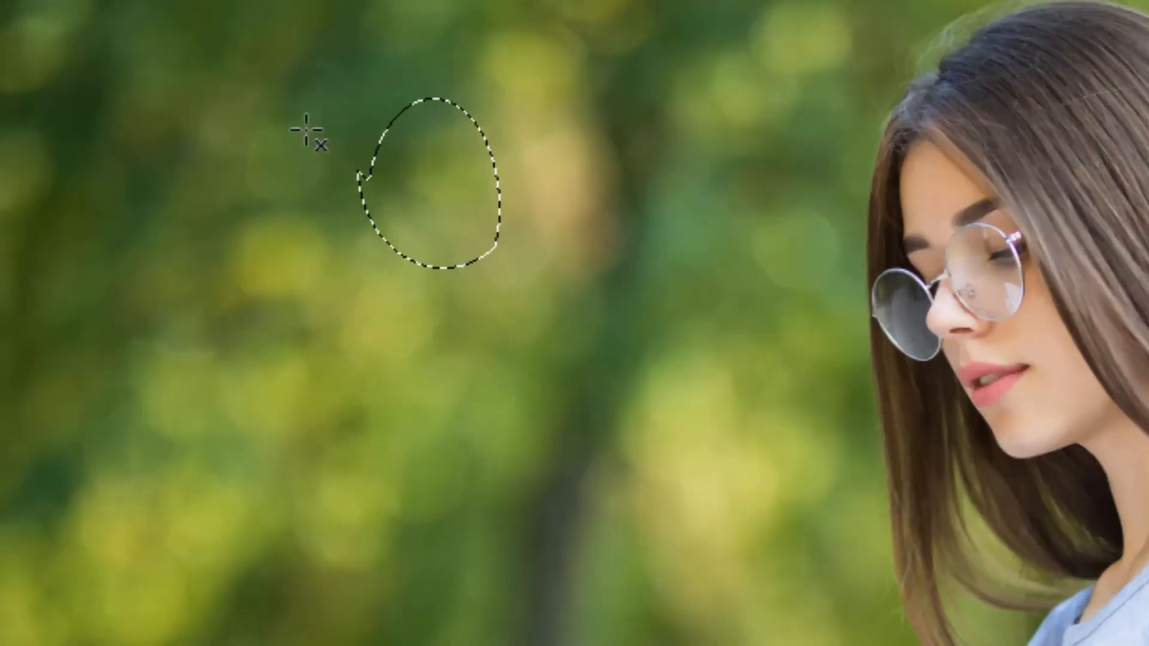
pyautogui.moveTo(359, 201); pyautogui.dragTo(493, 396)
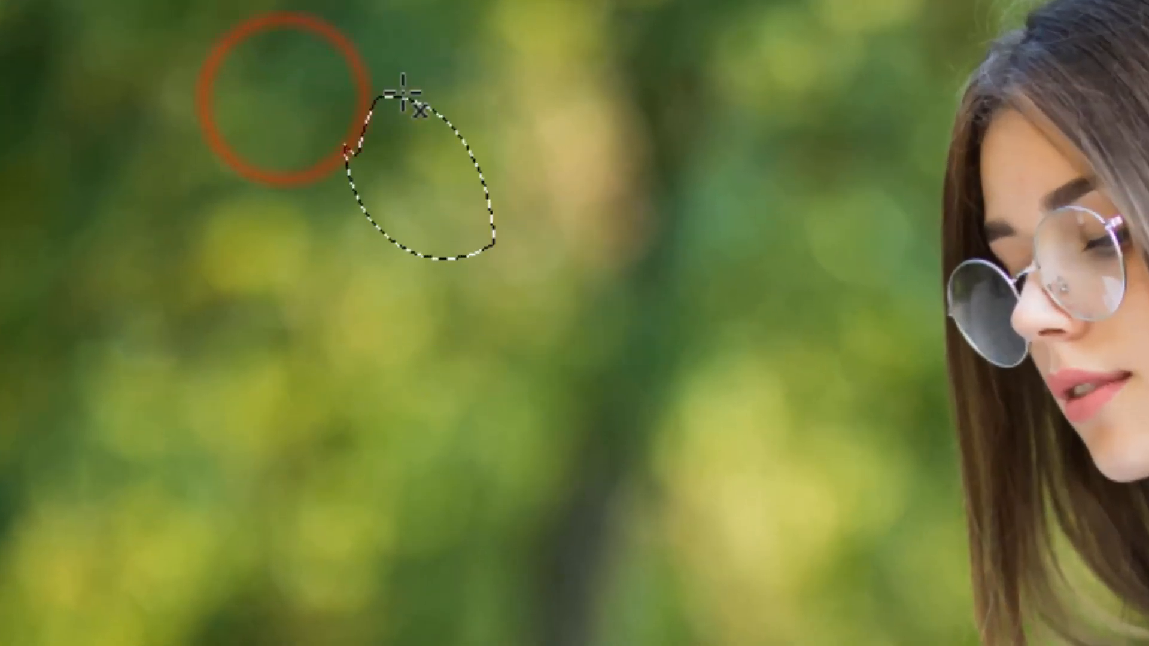
pyautogui.moveTo(392, 72); pyautogui.dragTo(587, 334)
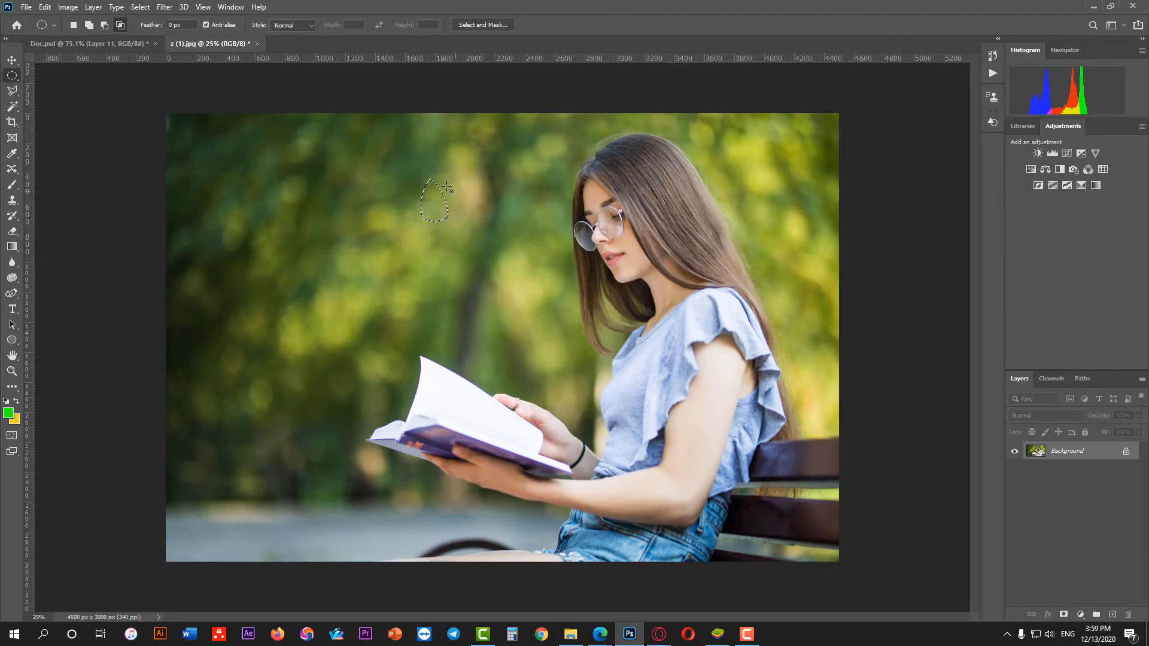
pyautogui.moveTo(423, 174); pyautogui.dragTo(507, 302)
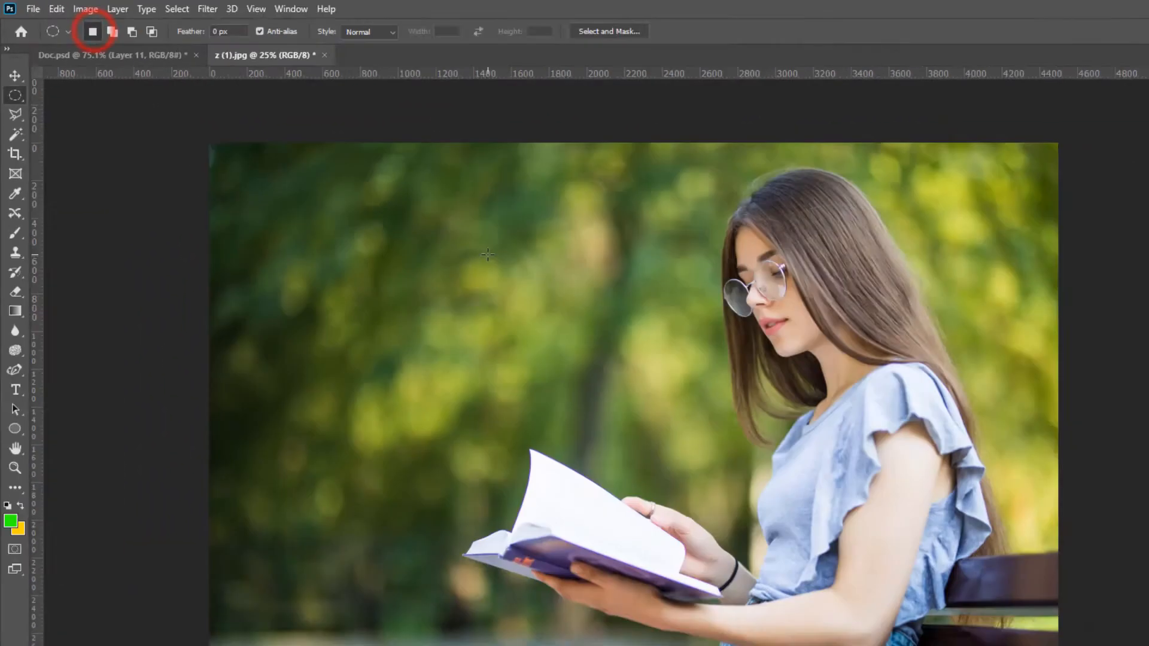
# Draw a new circular selection with 0 px feather over the woman's face and try moving its contents aside with the Move Tool
pyautogui.moveTo(386, 202); pyautogui.dragTo(555, 377)
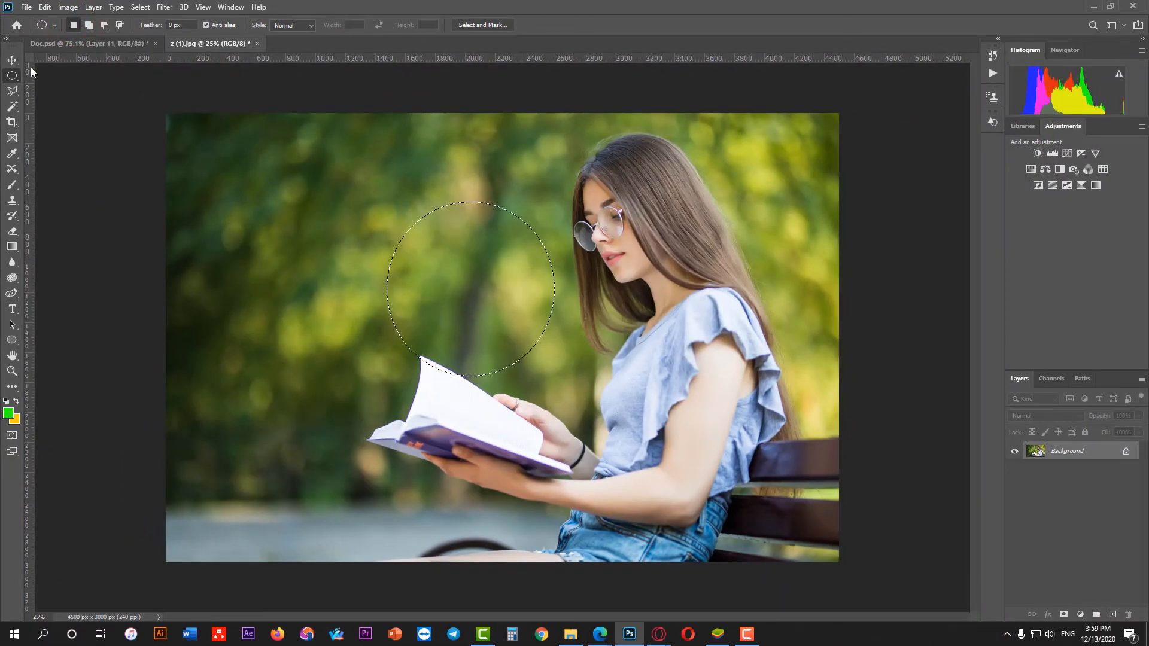
pyautogui.moveTo(482, 315); pyautogui.dragTo(623, 261)
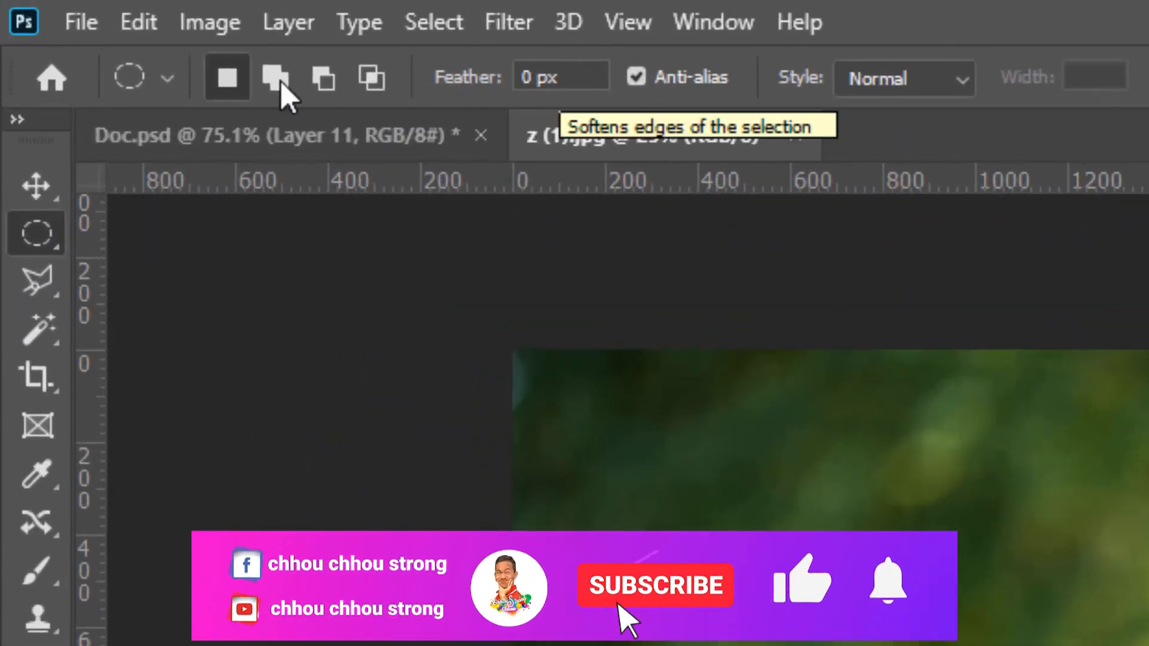
pyautogui.click(36, 186)
pyautogui.moveTo(636, 228); pyautogui.dragTo(551, 236)
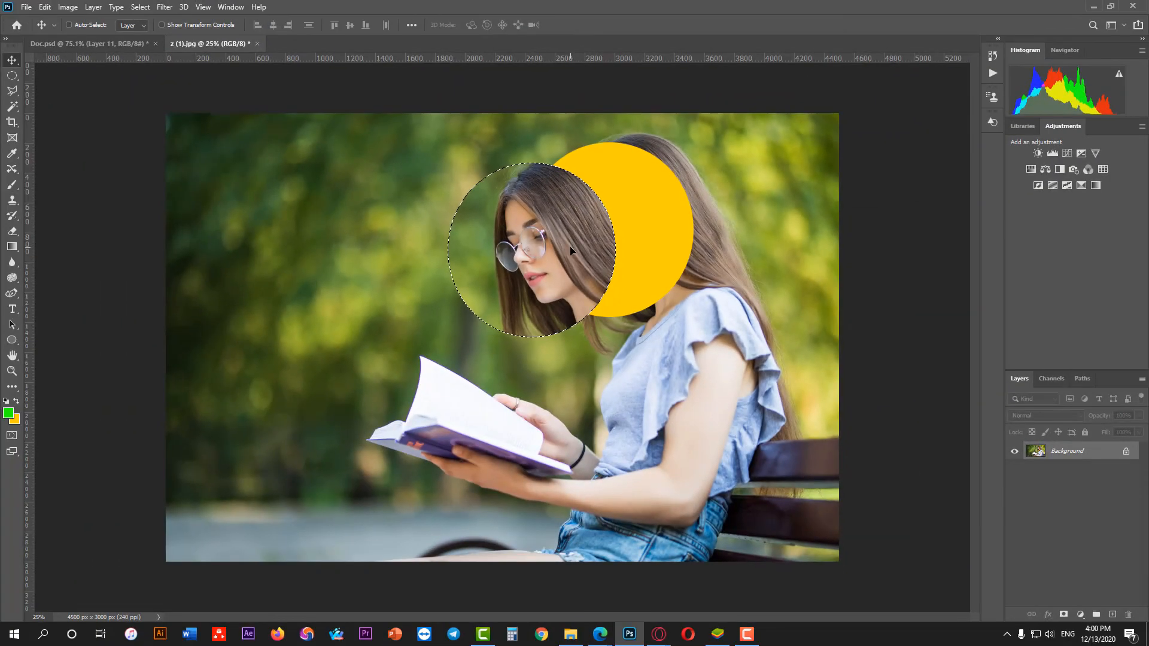
pyautogui.hotkey('ctrl', 'z')
pyautogui.hotkey('ctrl', 'd')
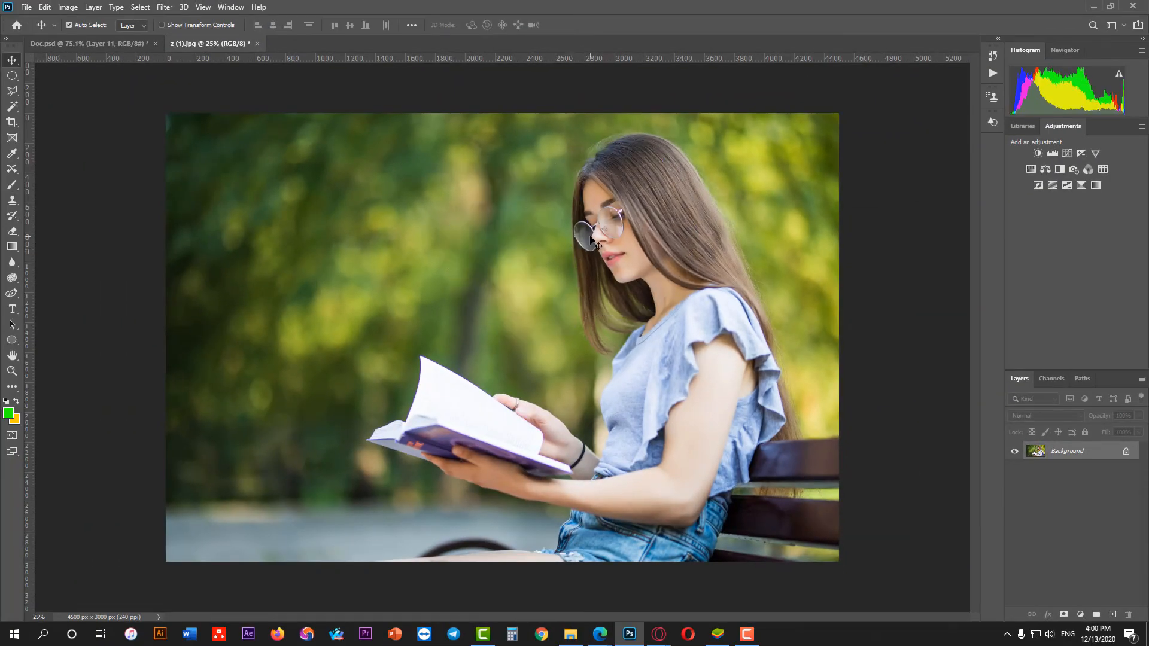
# Set the Elliptical Marquee Tool's feather to 50 px and draw an oval selection around the woman's head
pyautogui.rightClick(12, 76)
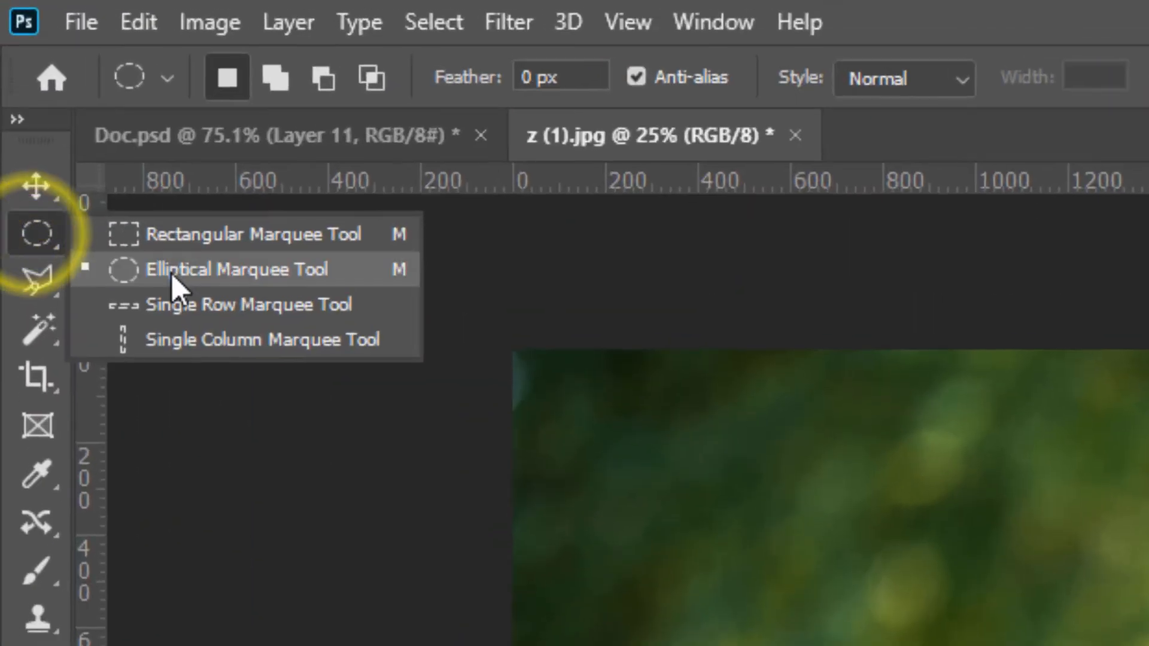
pyautogui.click(55, 88)
pyautogui.click(587, 79)
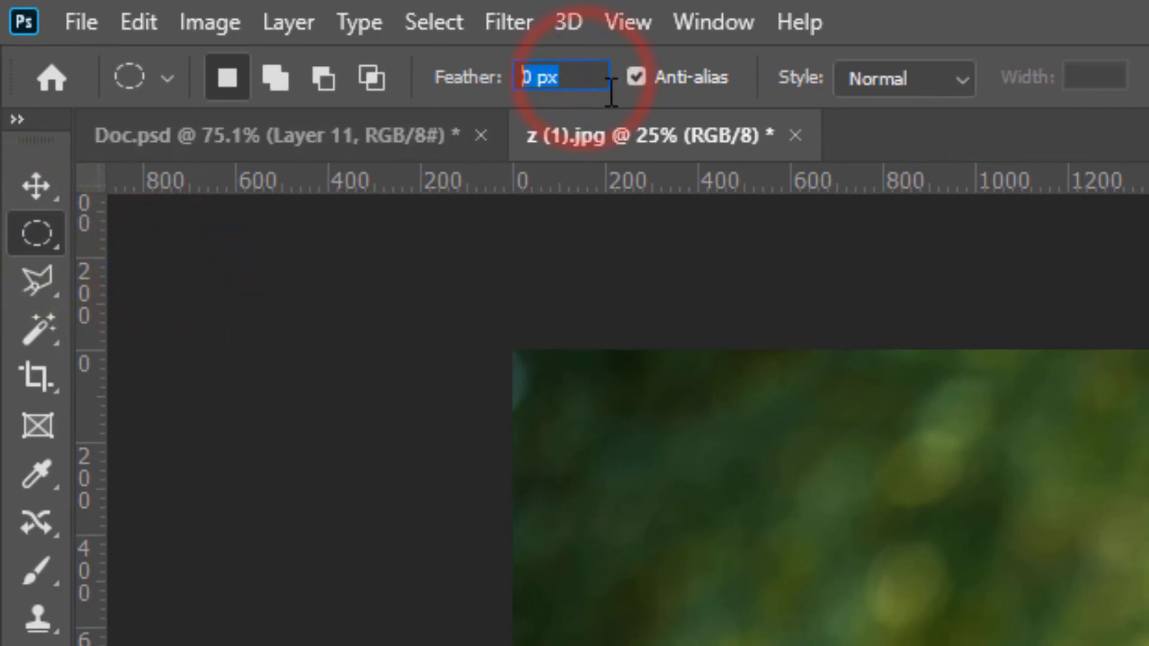
pyautogui.press('BackSpace')
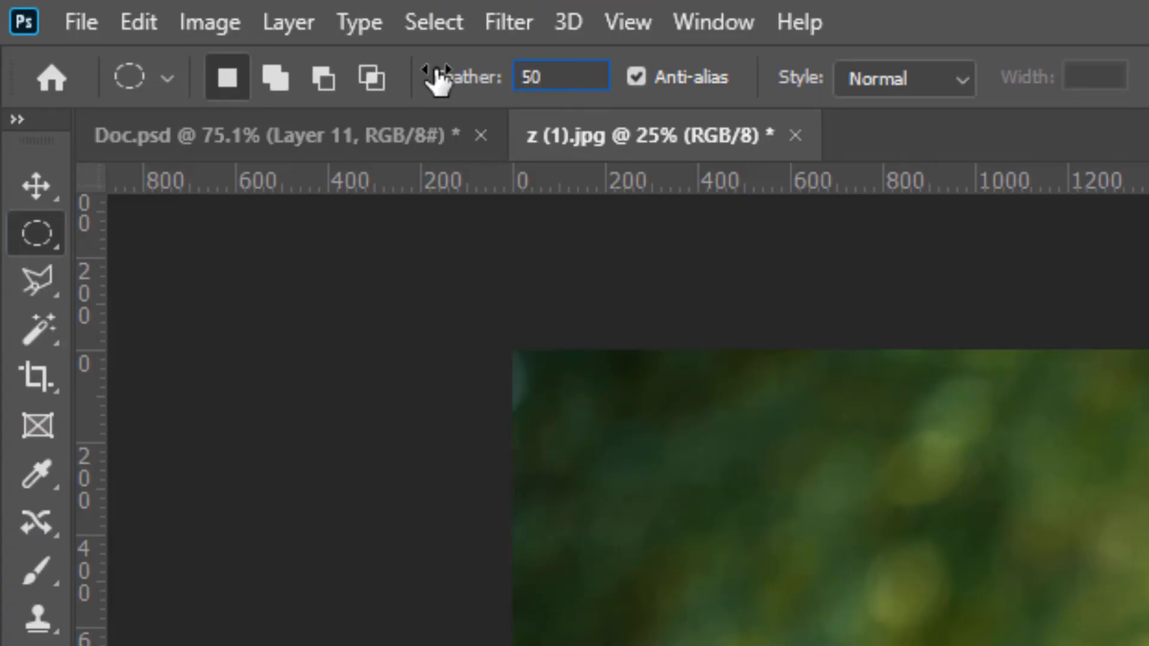
pyautogui.press('Return')
pyautogui.moveTo(541, 138); pyautogui.dragTo(712, 318)
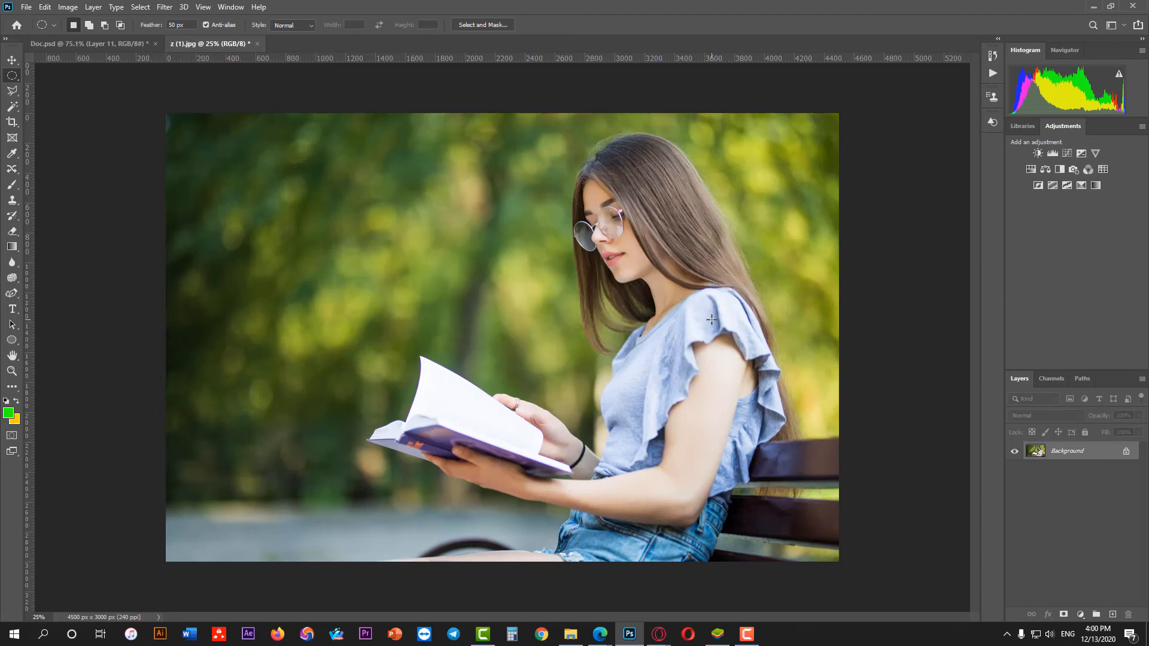
# Move the feathered head selection's contents off the woman and carry them into Doc.psd with the Move Tool
pyautogui.click(12, 60)
pyautogui.moveTo(611, 250); pyautogui.dragTo(439, 269)
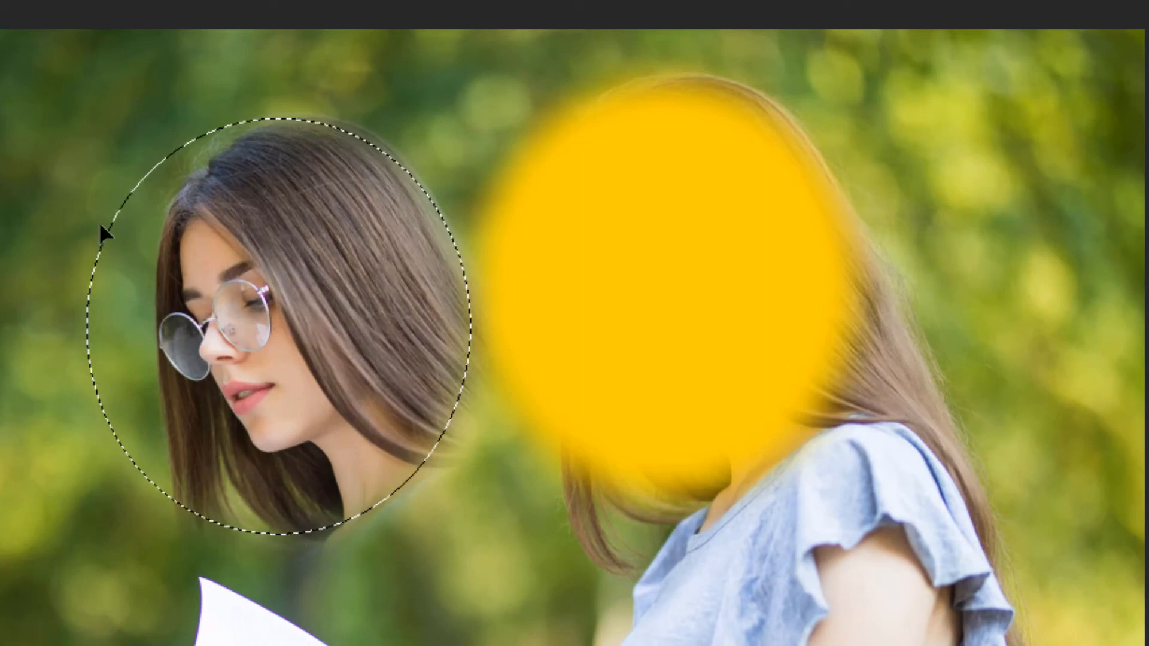
pyautogui.moveTo(311, 339); pyautogui.dragTo(539, 426)
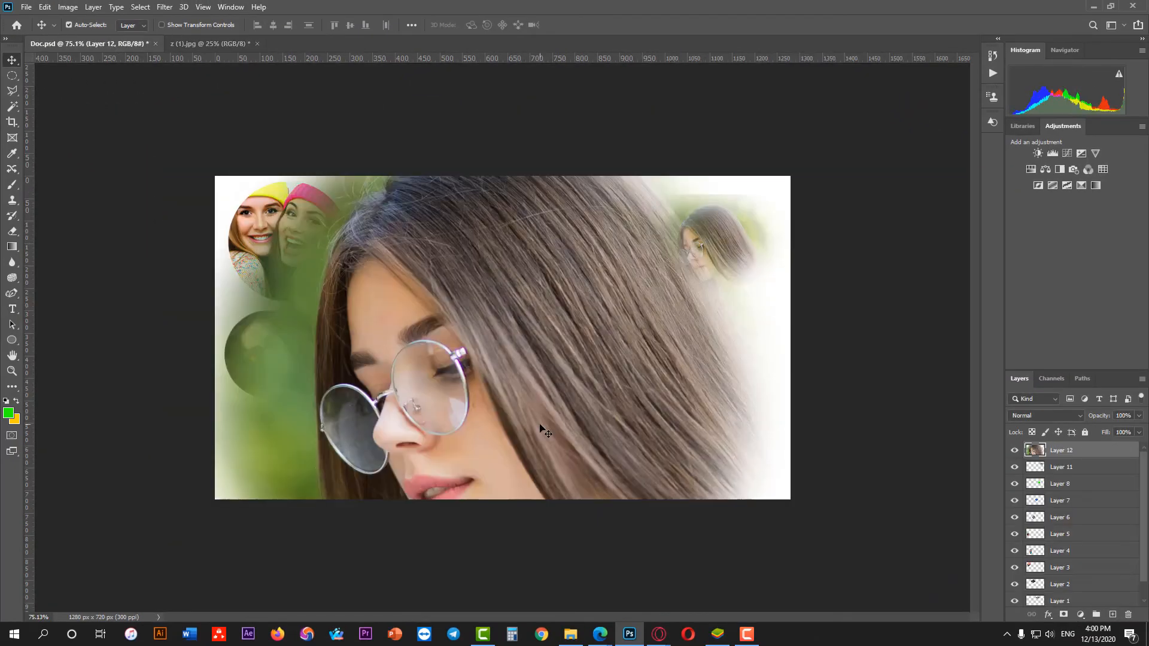
# Scale the feathered head cutout in Doc.psd to 29.75% and place it near the canvas's lower centre
pyautogui.moveTo(687, 396); pyautogui.dragTo(577, 394)
pyautogui.hotkey('ctrl', 't')
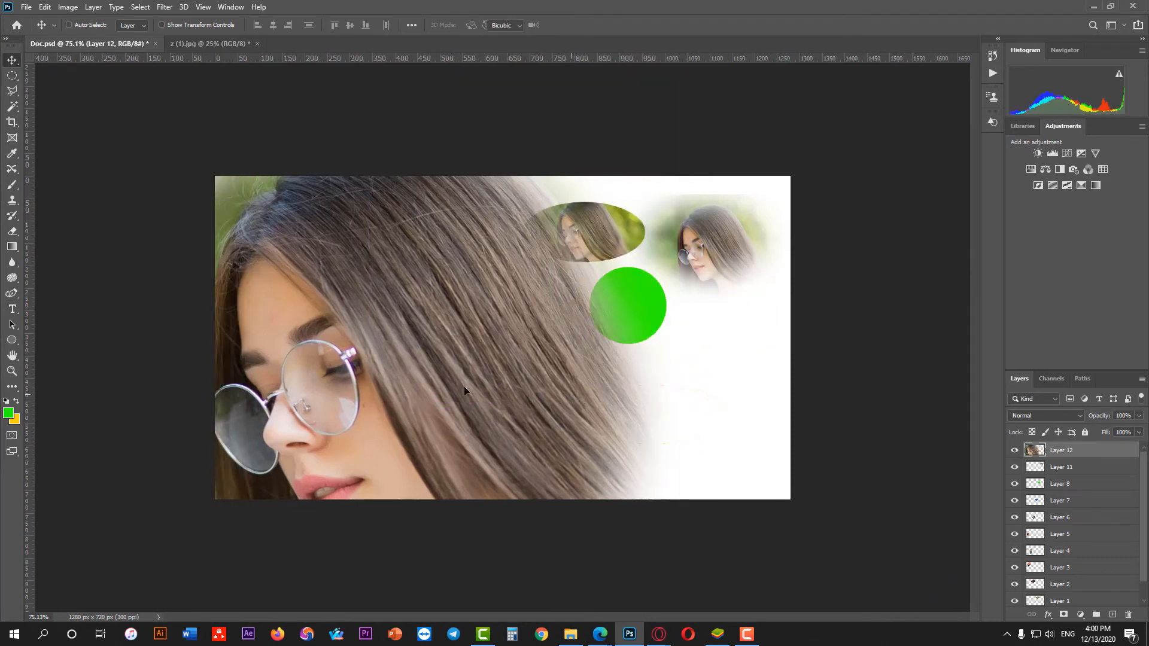
pyautogui.moveTo(52, 402); pyautogui.dragTo(273, 409)
pyautogui.moveTo(346, 404); pyautogui.dragTo(418, 427)
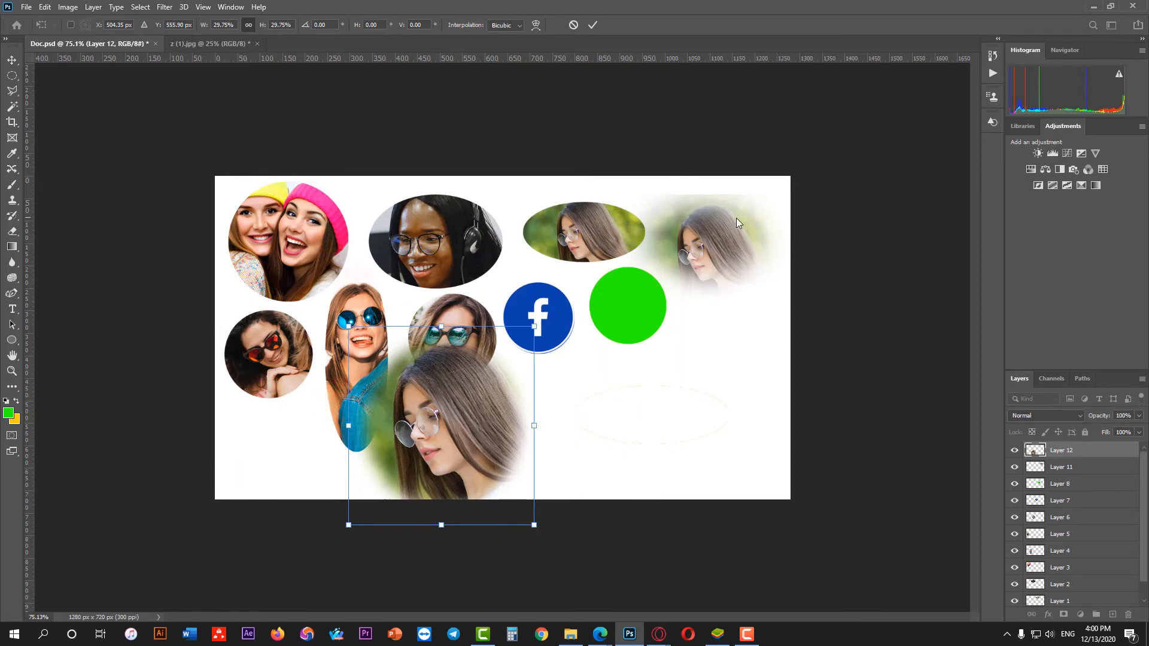
pyautogui.click(597, 27)
# Return to z (1).jpg and set the Elliptical Marquee Tool's feather to 100 px
pyautogui.hotkey('ctrl', 'Tab')
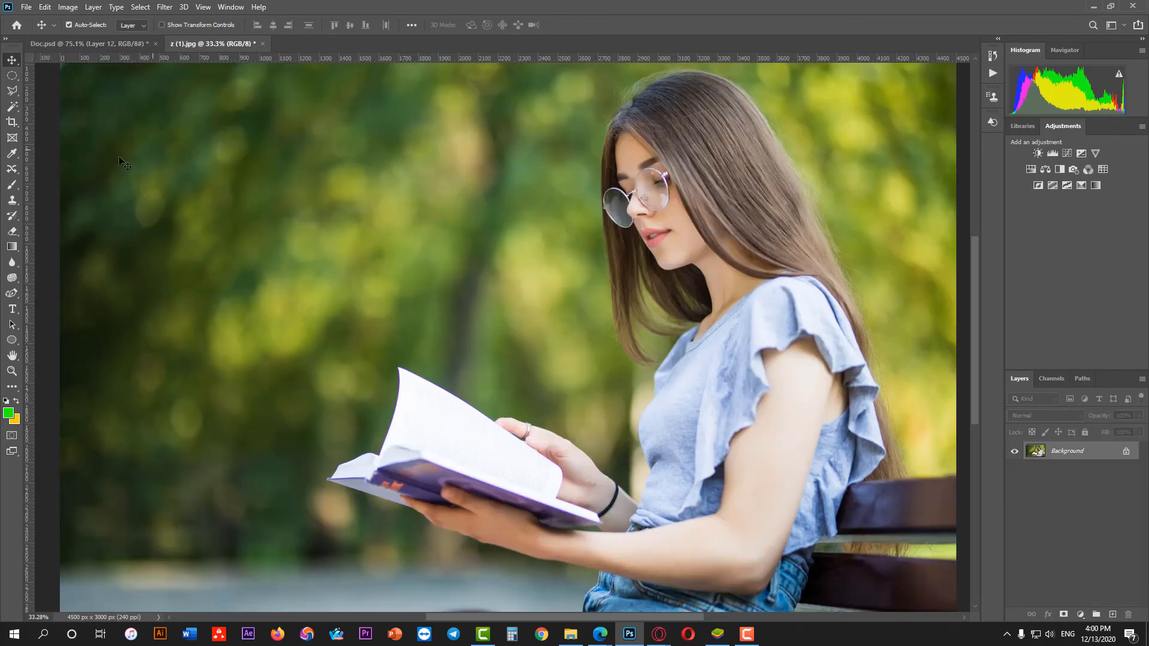
pyautogui.rightClick(18, 82)
pyautogui.click(48, 89)
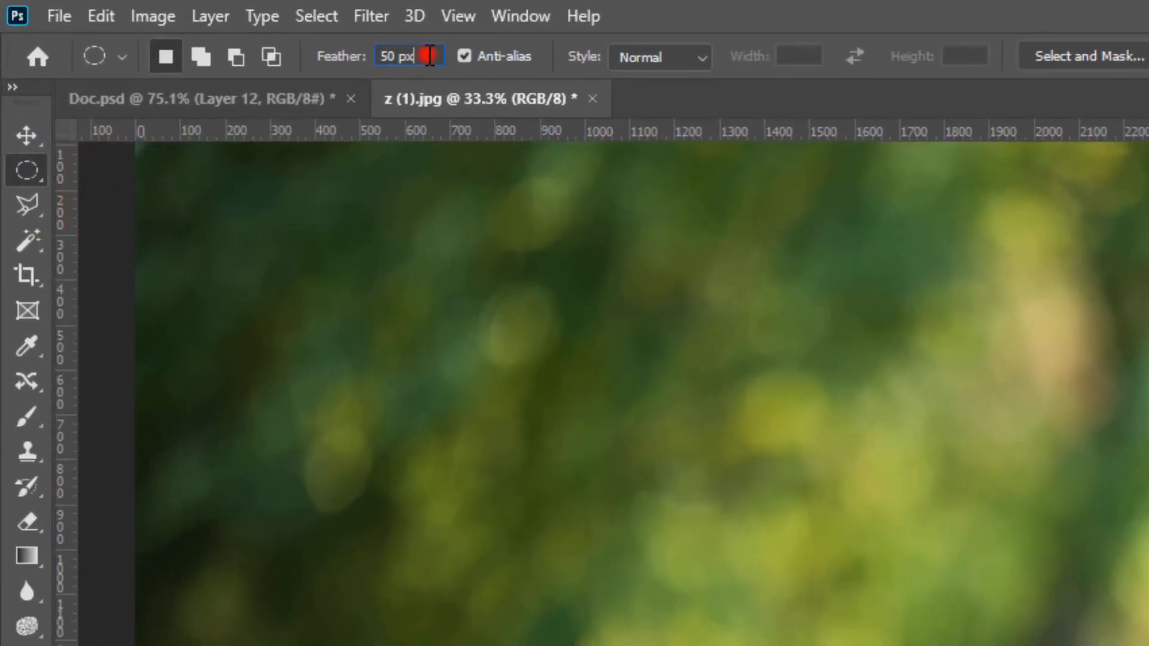
pyautogui.moveTo(429, 56); pyautogui.dragTo(349, 57)
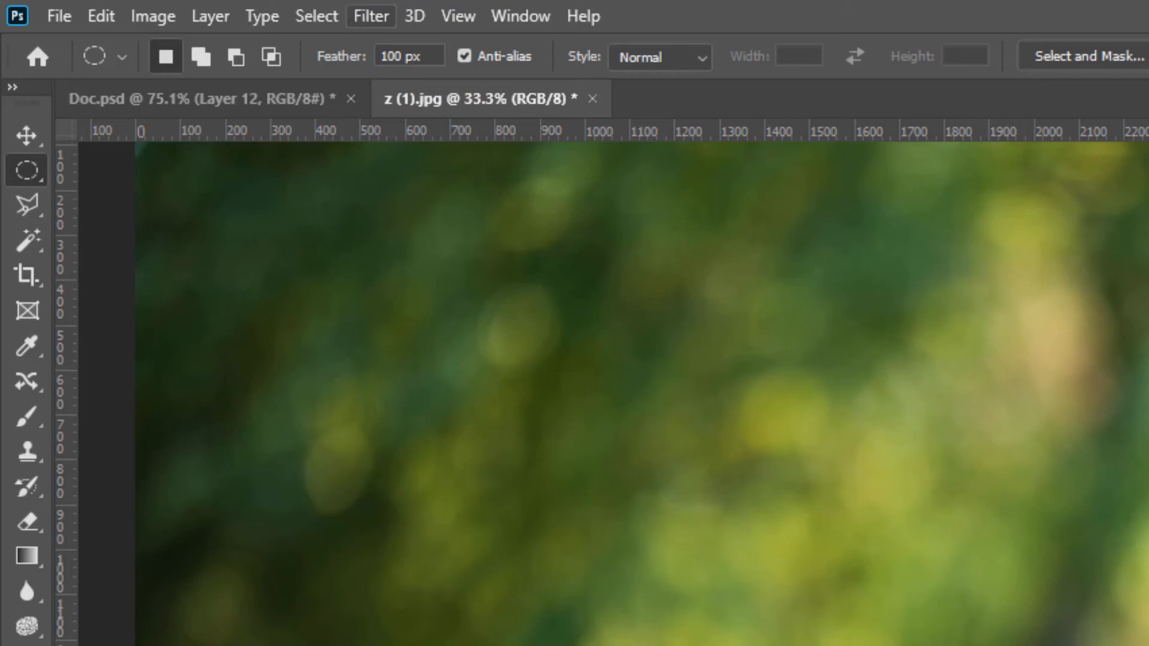
# Scrub the feather value up and down, passing through 172.7 px and 124.4 px to about 93.3 px
pyautogui.click(439, 66)
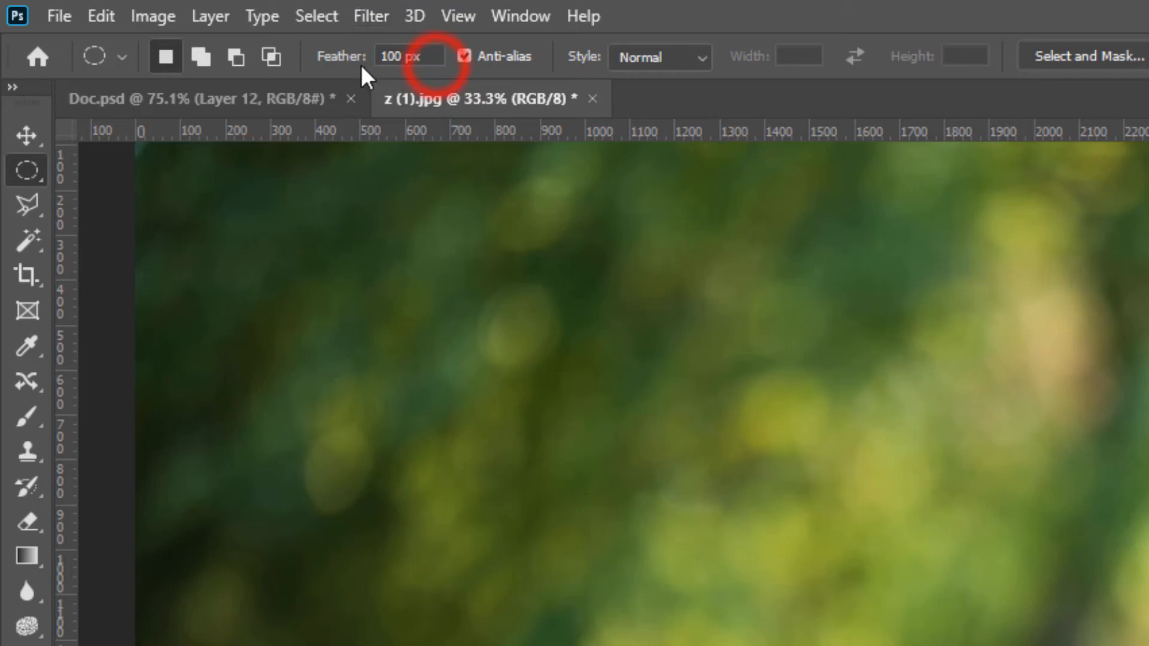
pyautogui.click(428, 59)
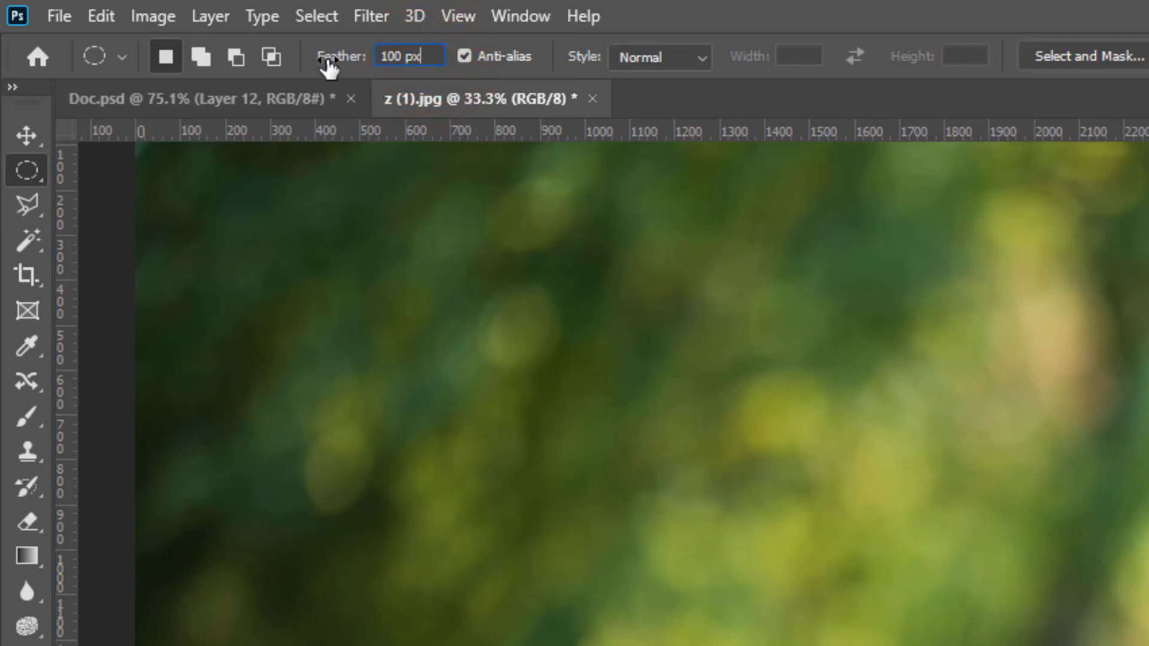
pyautogui.moveTo(333, 59); pyautogui.dragTo(986, 66)
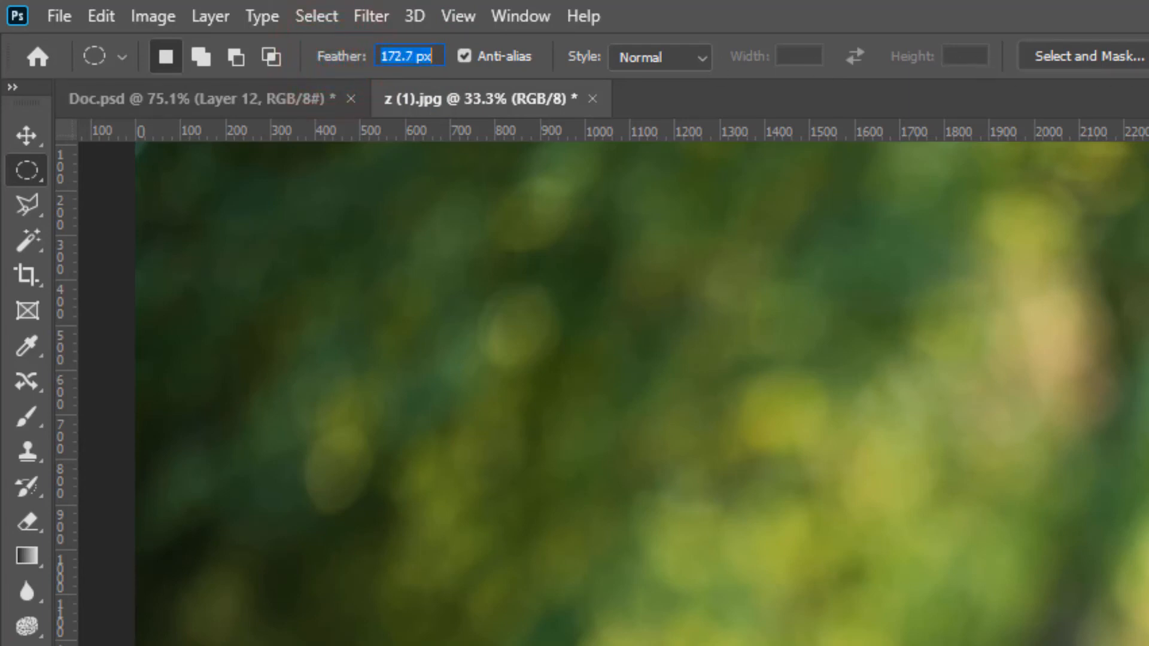
pyautogui.moveTo(488, 80); pyautogui.dragTo(1104, 88)
pyautogui.moveTo(347, 63); pyautogui.dragTo(3, 58)
pyautogui.moveTo(342, 66); pyautogui.dragTo(200, 67)
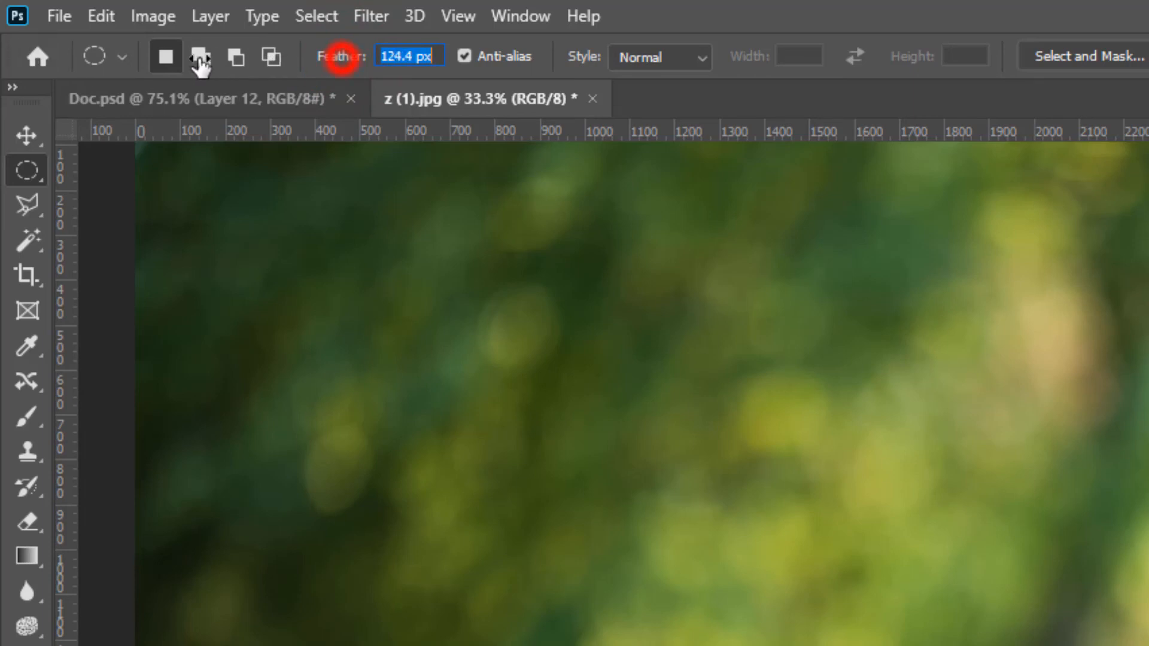
pyautogui.moveTo(368, 48); pyautogui.dragTo(142, 65)
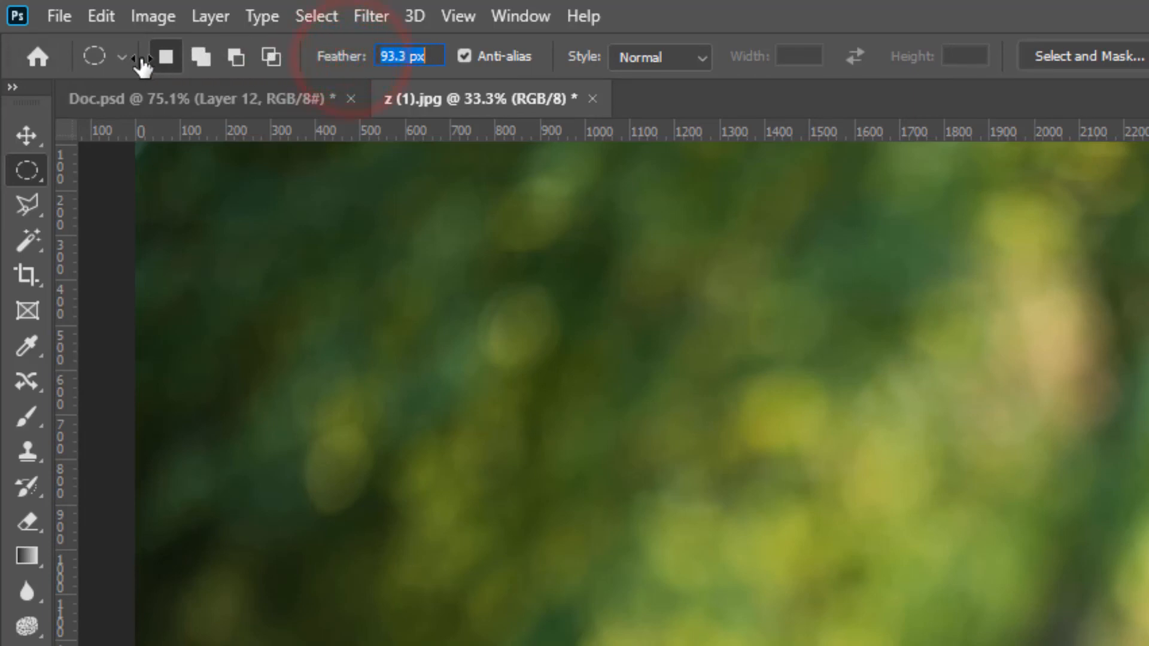
pyautogui.moveTo(353, 62); pyautogui.dragTo(342, 54)
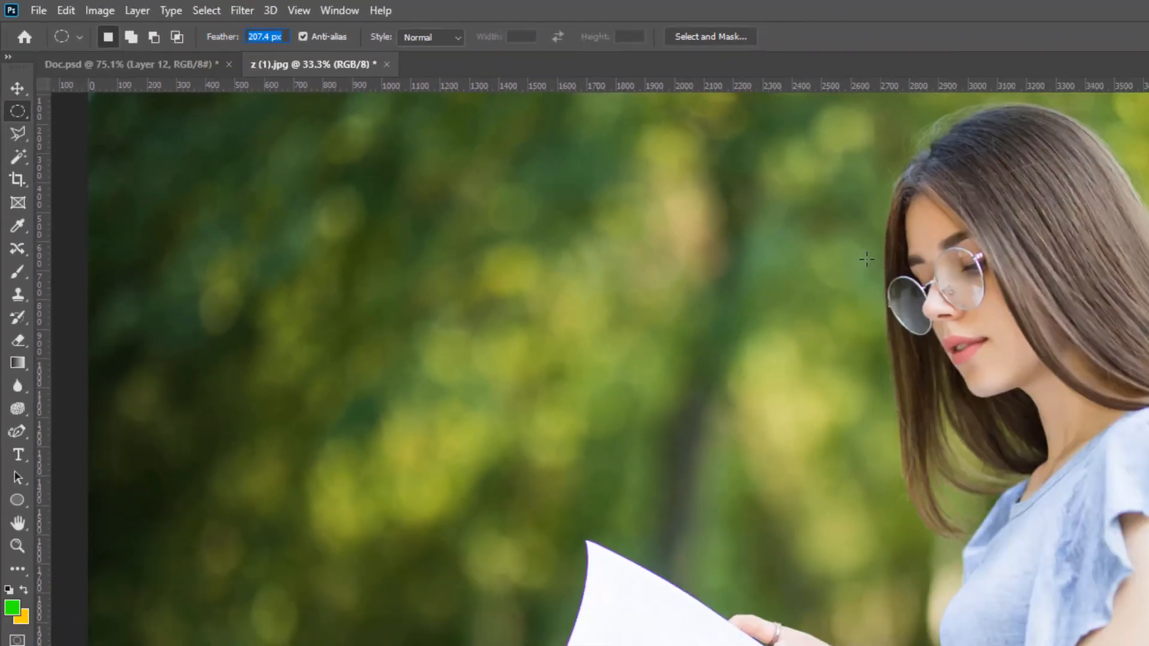
# Draw a feathered oval selection over the woman's face and carry its contents into Doc.psd with the Move Tool
pyautogui.moveTo(547, 132); pyautogui.dragTo(723, 290)
pyautogui.click(12, 59)
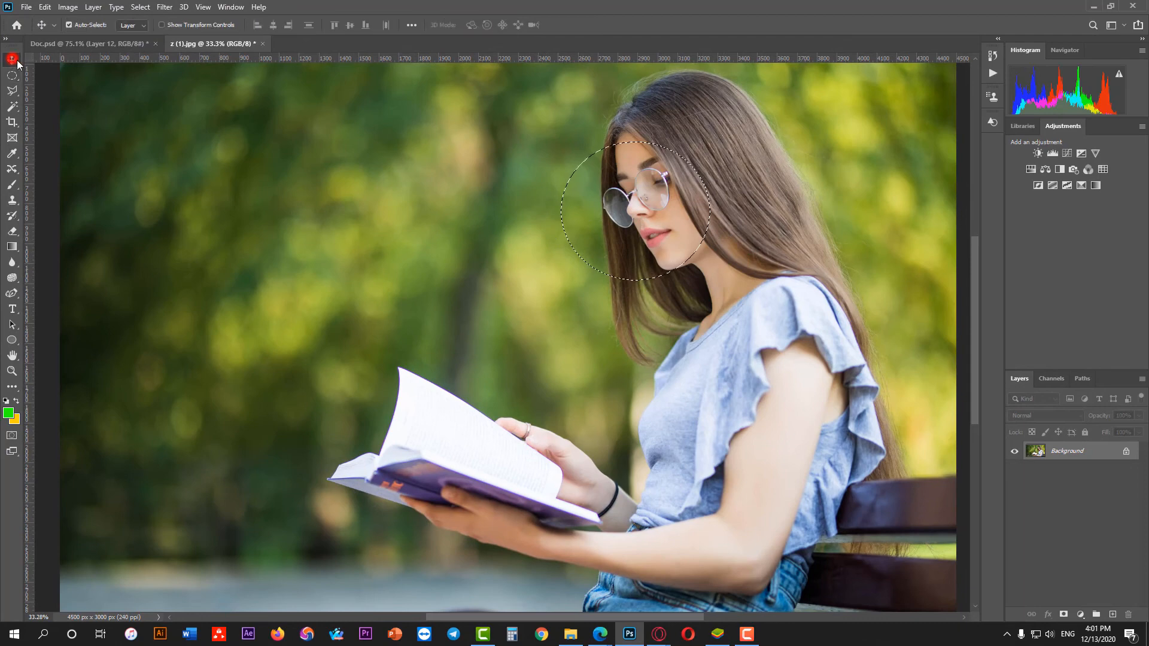
pyautogui.moveTo(642, 222); pyautogui.dragTo(574, 395)
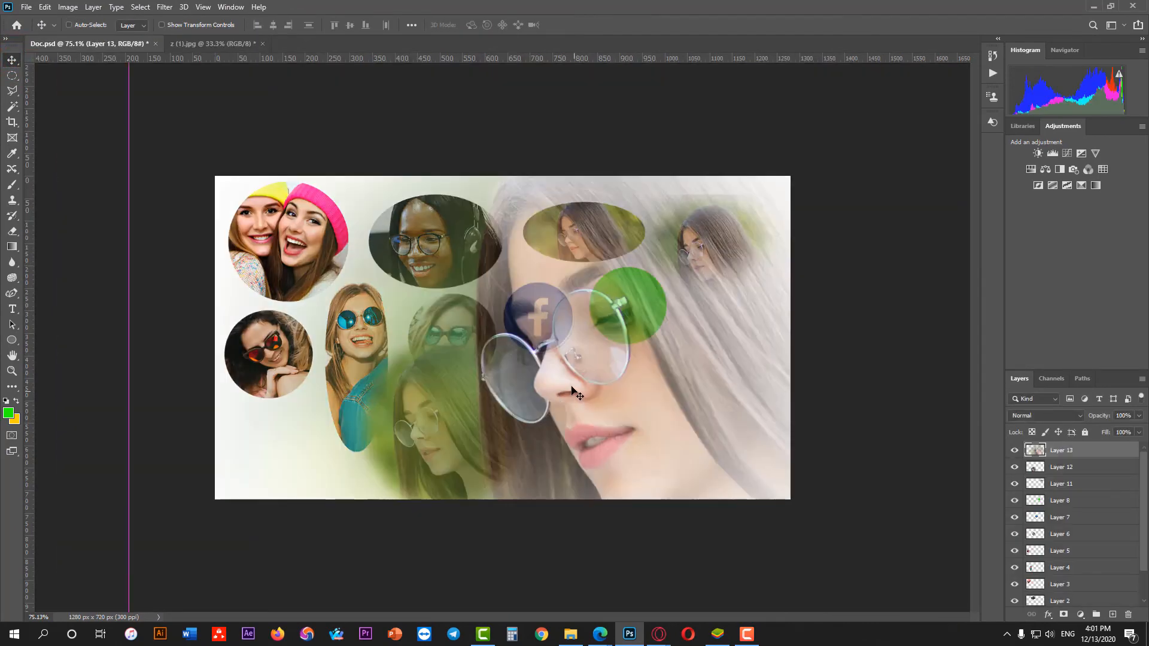
# Scale the new feathered face cutout to 34.15% and place it below the green circle
pyautogui.hotkey('ctrl', 't')
pyautogui.moveTo(131, 399); pyautogui.dragTo(410, 399)
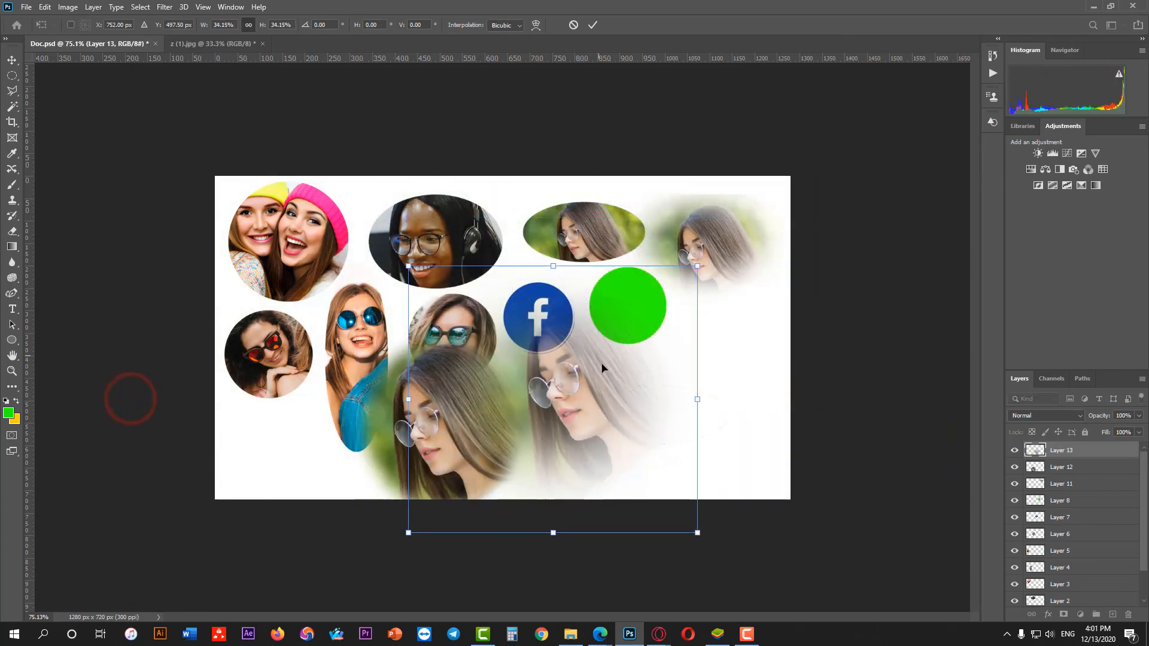
pyautogui.moveTo(591, 381); pyautogui.dragTo(674, 399)
pyautogui.click(593, 25)
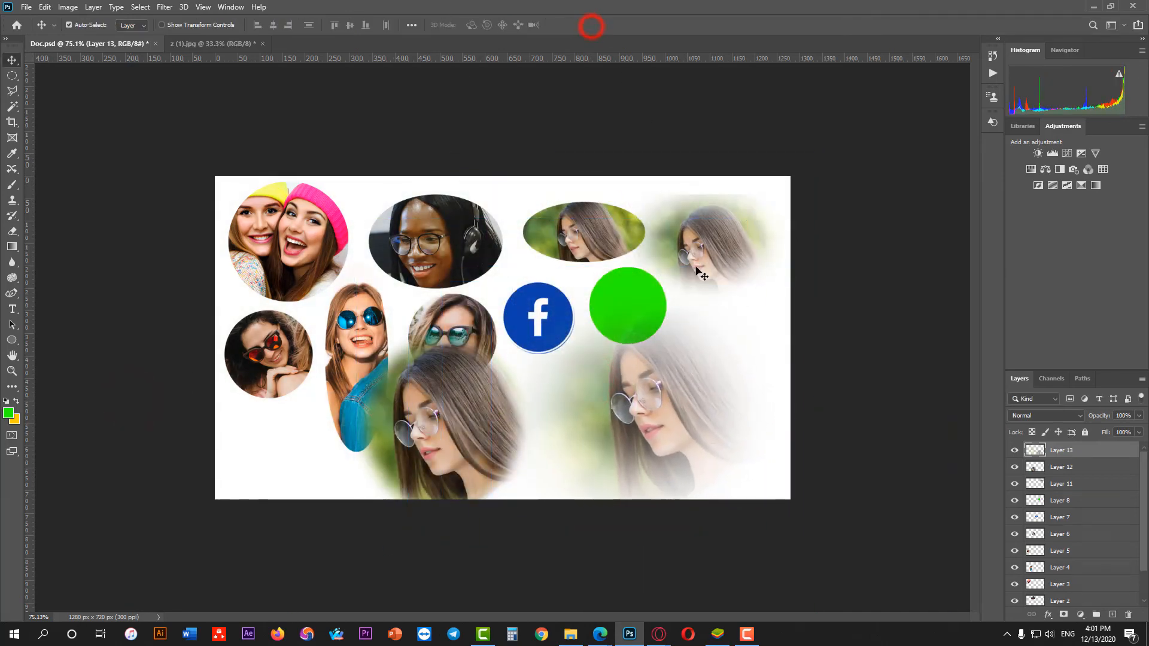
# Open the sunset field photo from Downloads and carry the feathered face selection from z (1).jpg into its sky
pyautogui.click(26, 7)
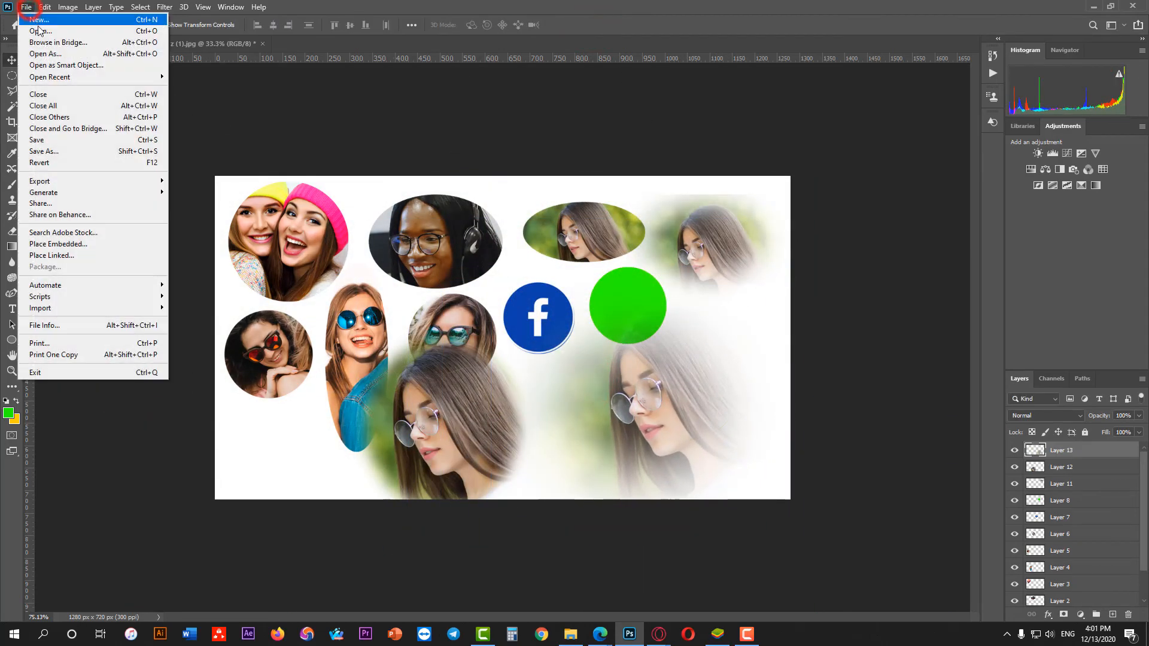
pyautogui.click(36, 38)
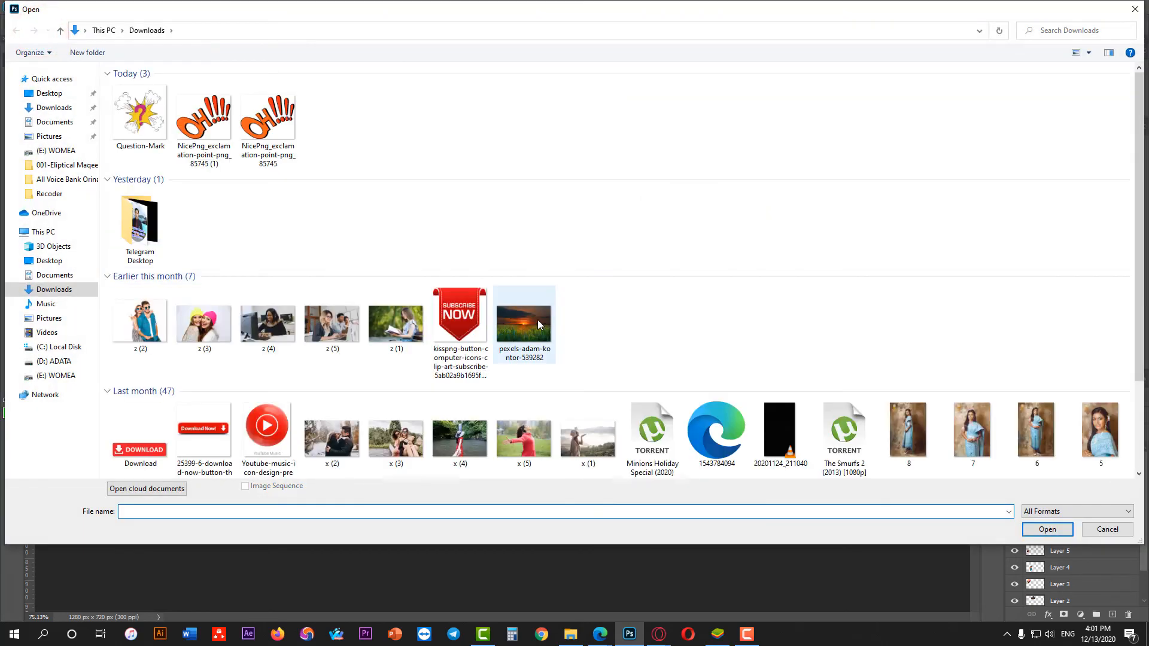
pyautogui.doubleClick(527, 322)
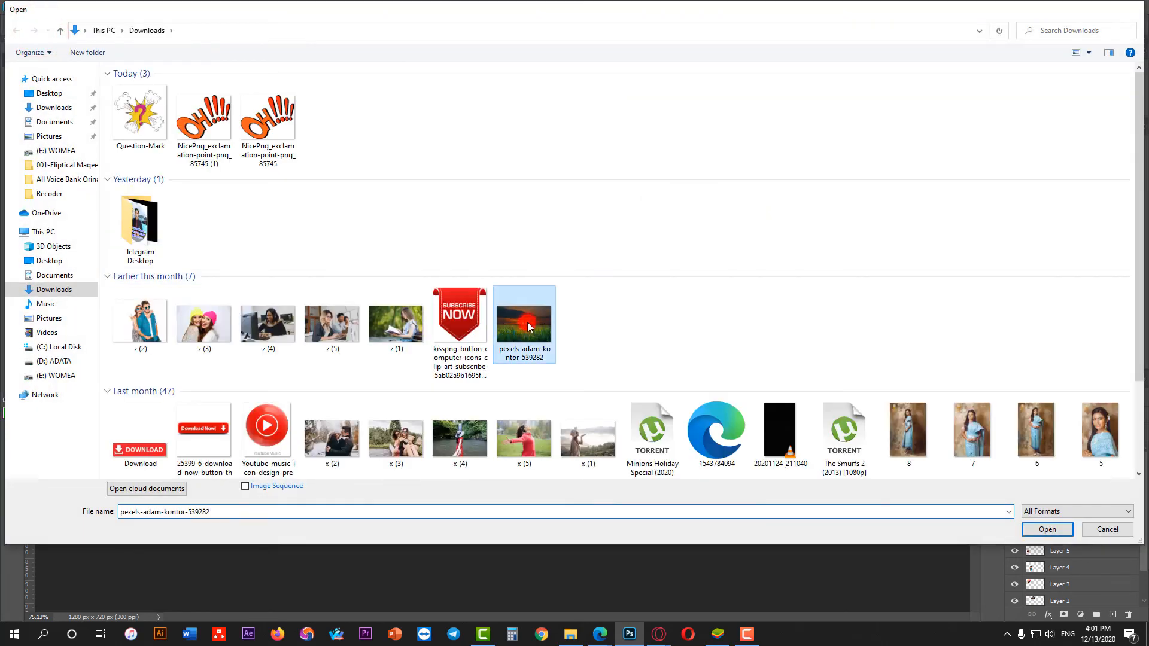
pyautogui.click(220, 43)
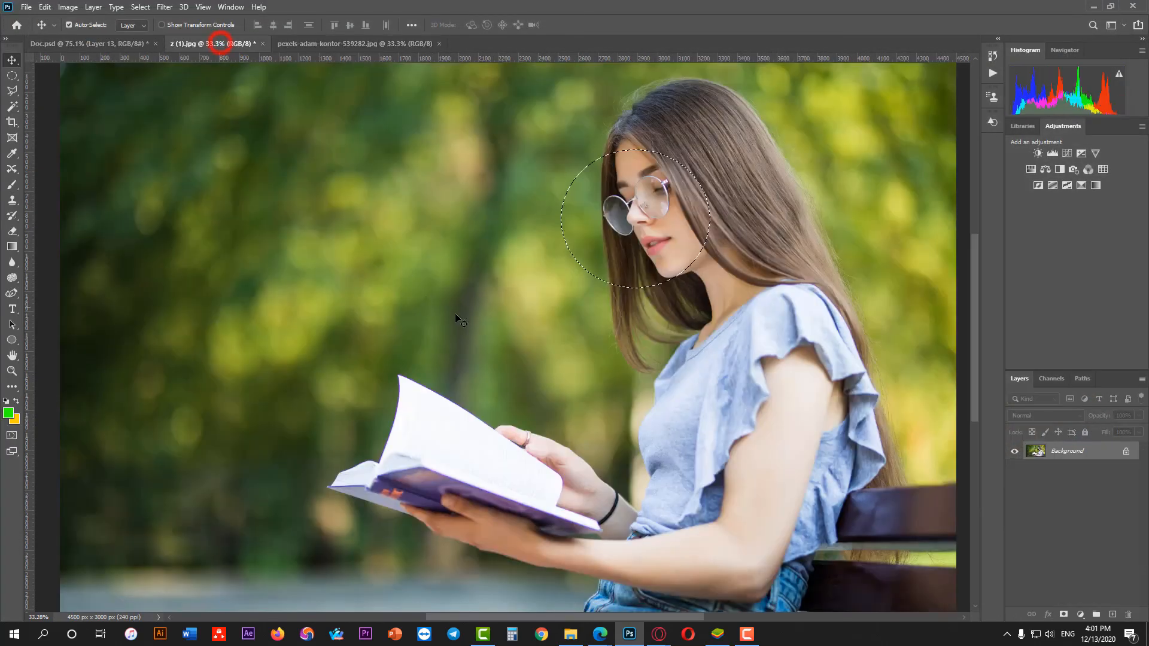
pyautogui.moveTo(655, 246); pyautogui.dragTo(624, 311)
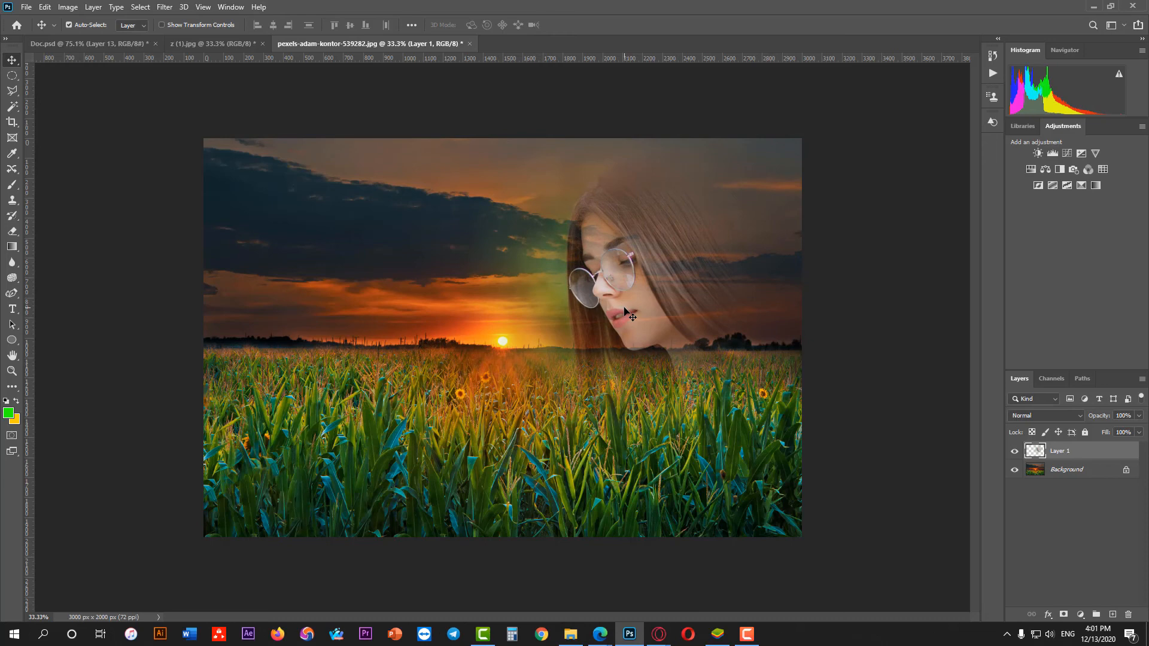
# Copy the round cutout of the two women from Doc.psd into the sunset photo and scale it to 351.20%
pyautogui.click(113, 45)
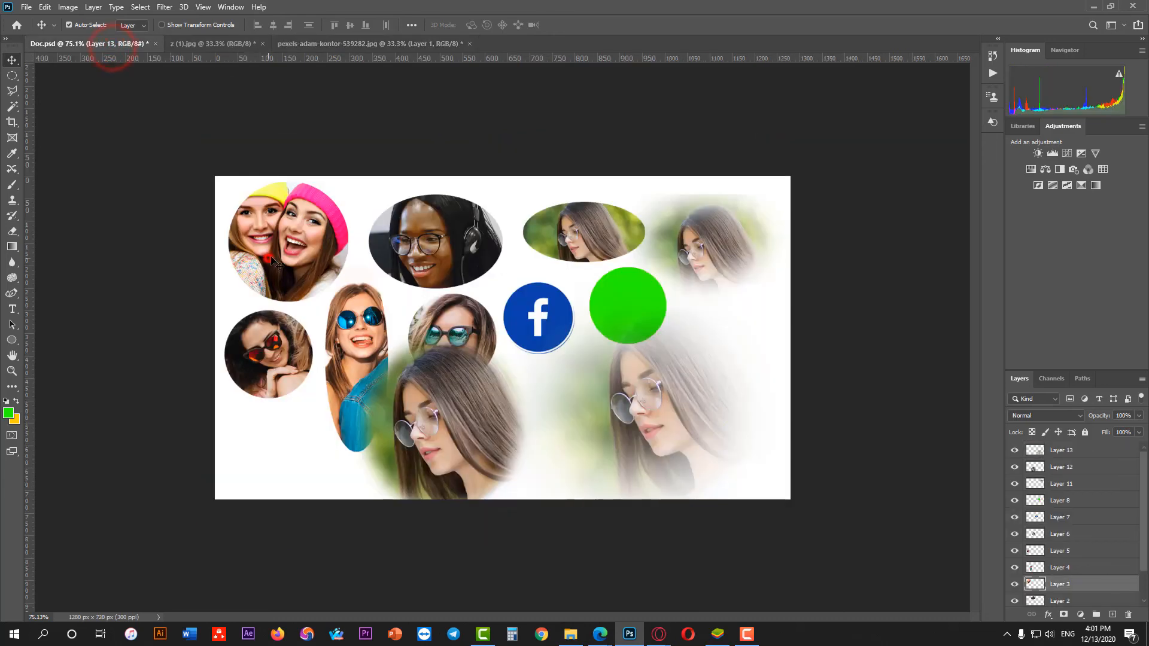
pyautogui.moveTo(268, 258); pyautogui.dragTo(484, 375)
pyautogui.hotkey('ctrl', 't')
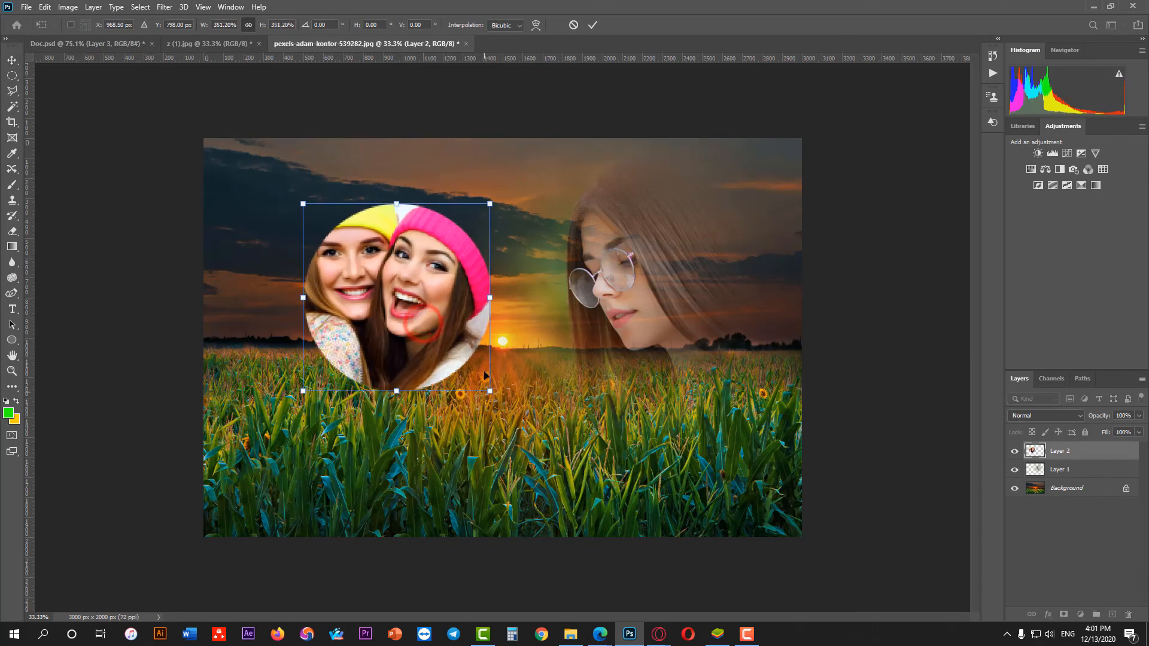
pyautogui.click(596, 24)
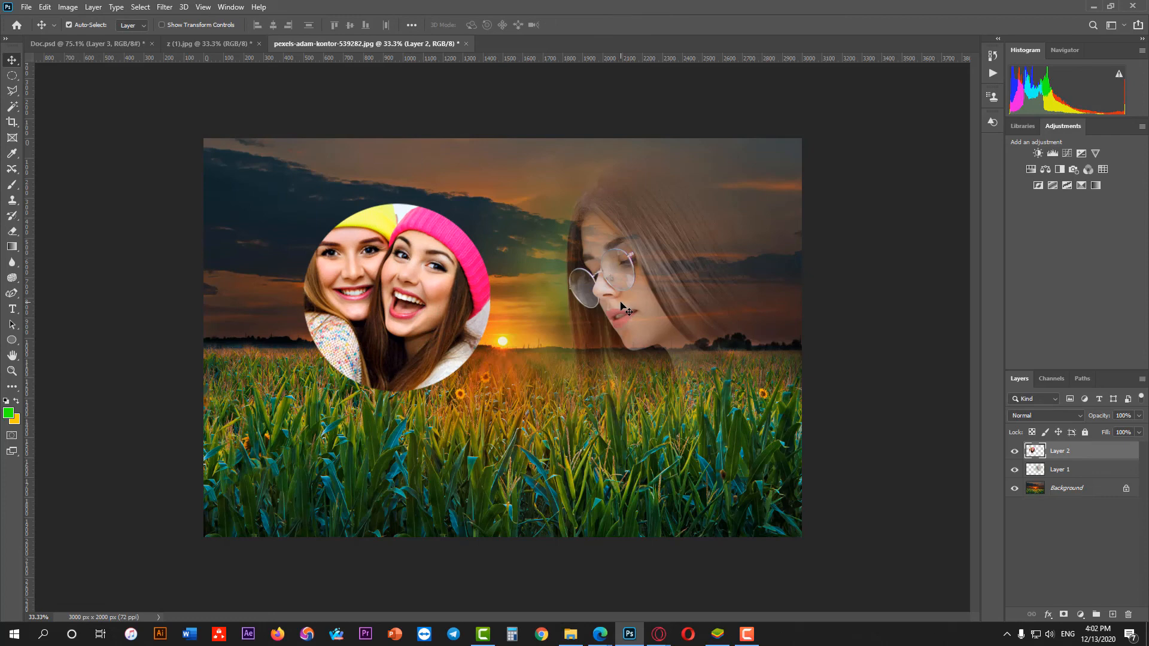
# Switch to File Explorer and look at the contents of exercise folder A inside 001
pyautogui.click(571, 636)
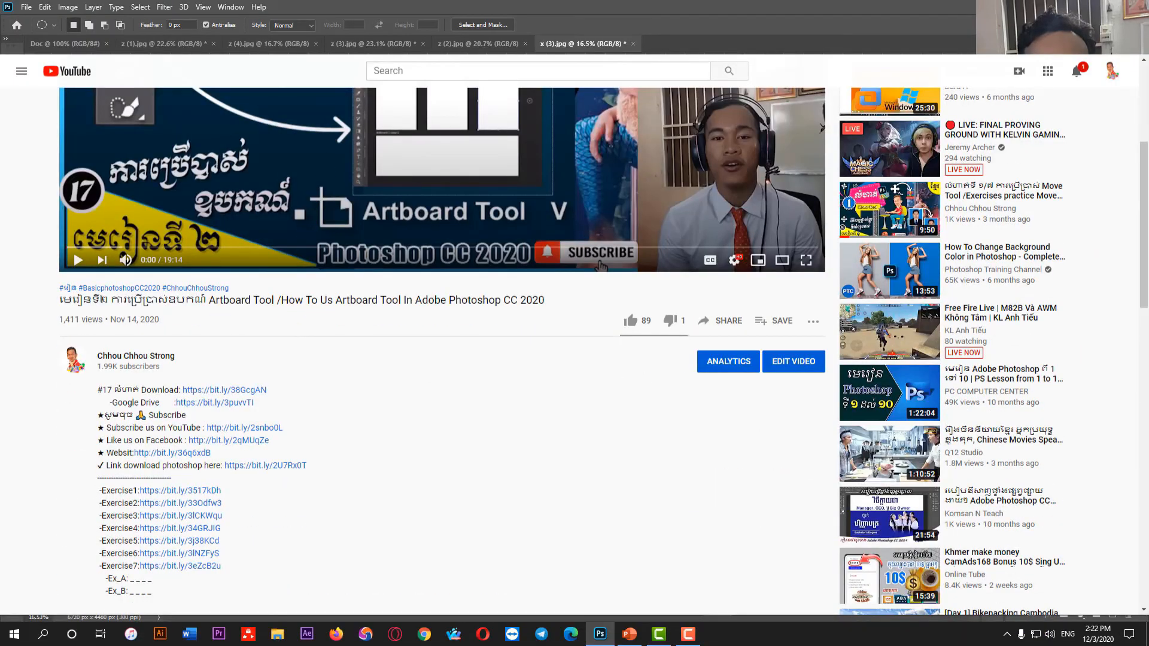
pyautogui.click(134, 146)
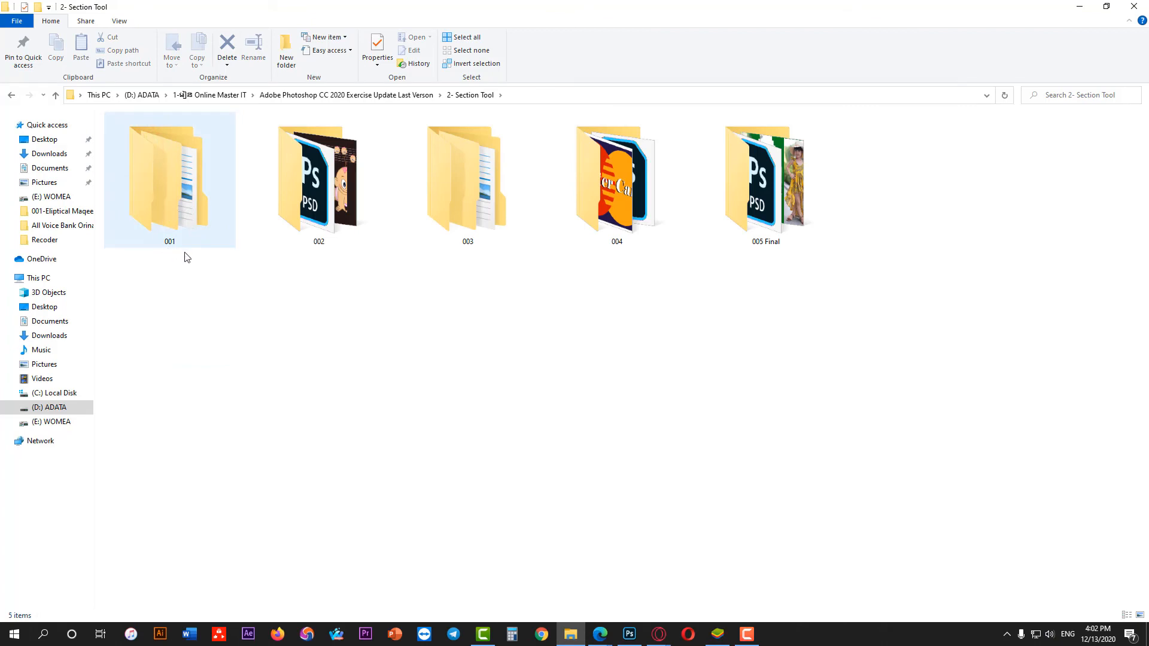
pyautogui.doubleClick(164, 227)
pyautogui.doubleClick(122, 134)
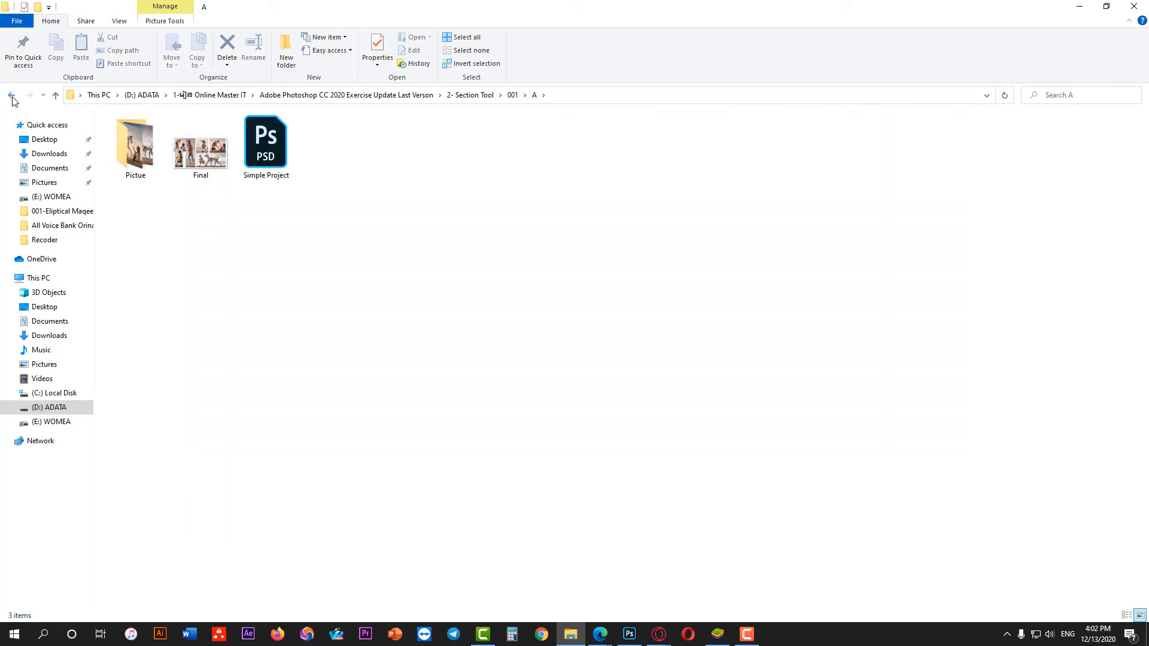
pyautogui.click(12, 94)
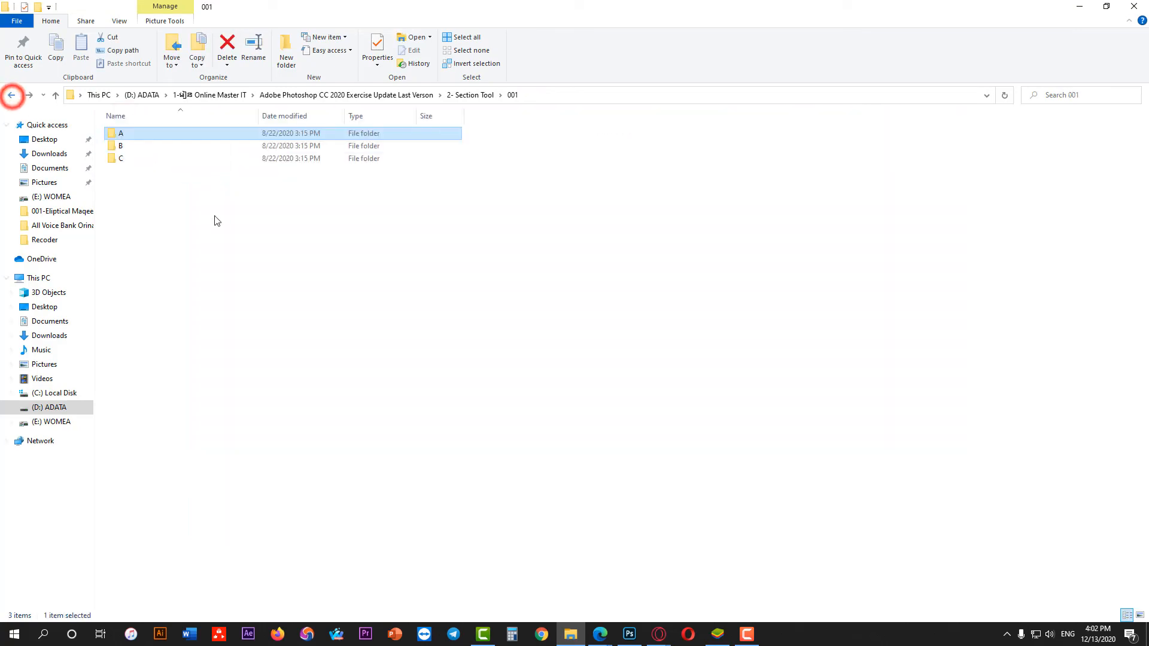
# Open exercise folder B and examine the feathered and hard-edged portraits in its Final image
pyautogui.click(121, 148)
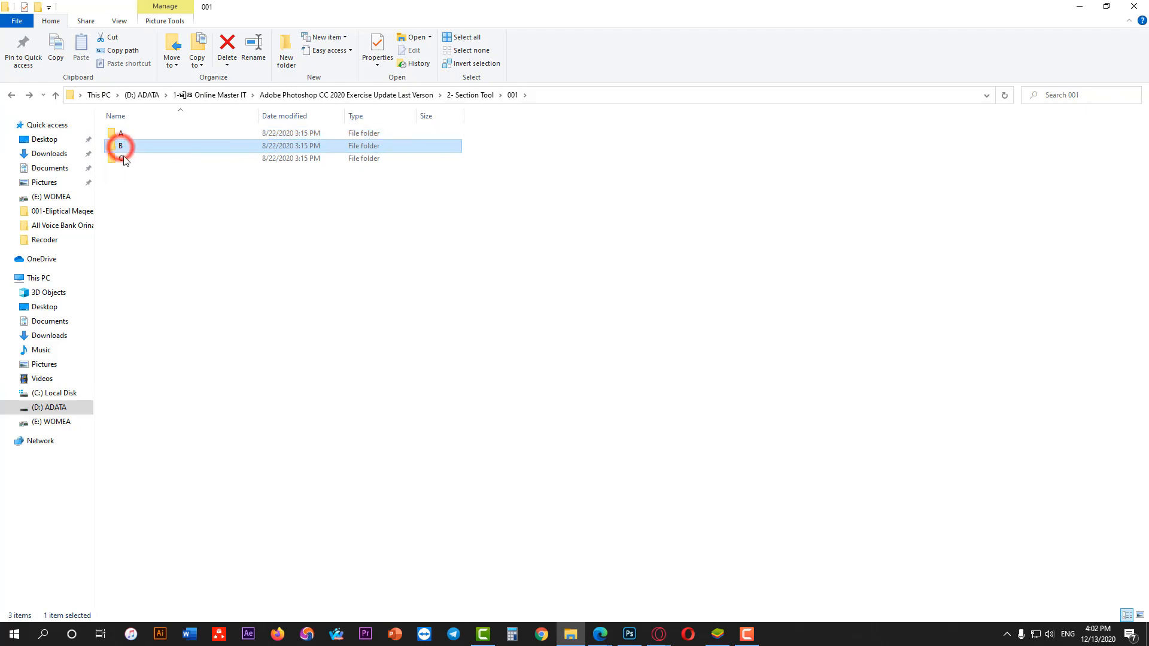
pyautogui.doubleClick(121, 147)
pyautogui.click(197, 160)
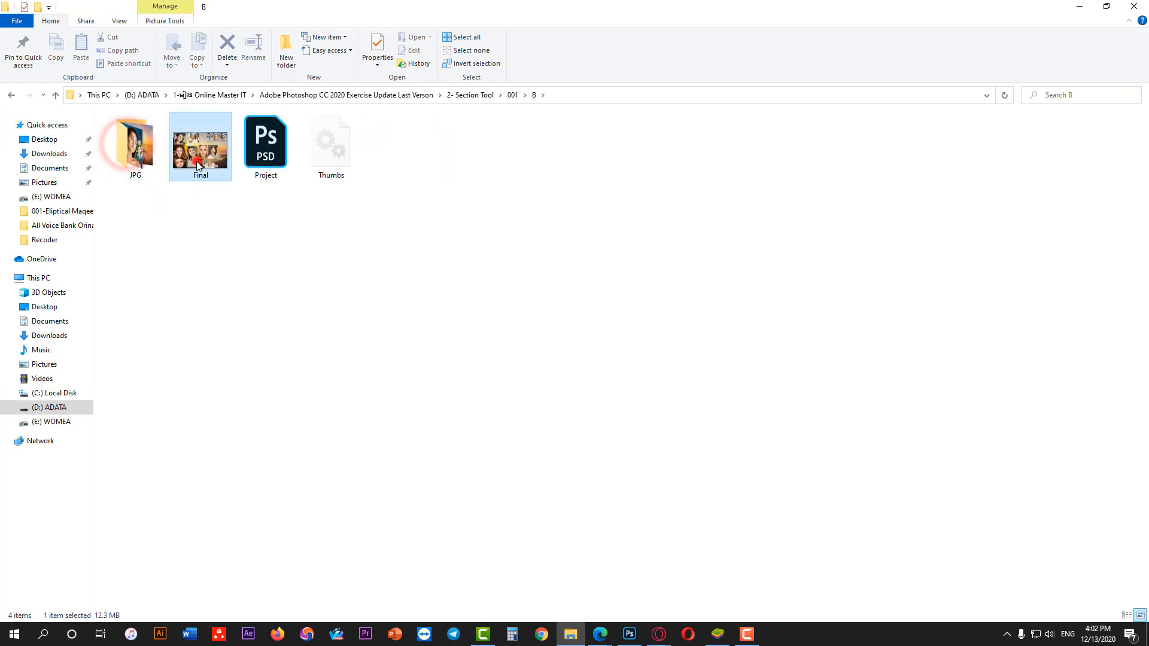
pyautogui.doubleClick(197, 159)
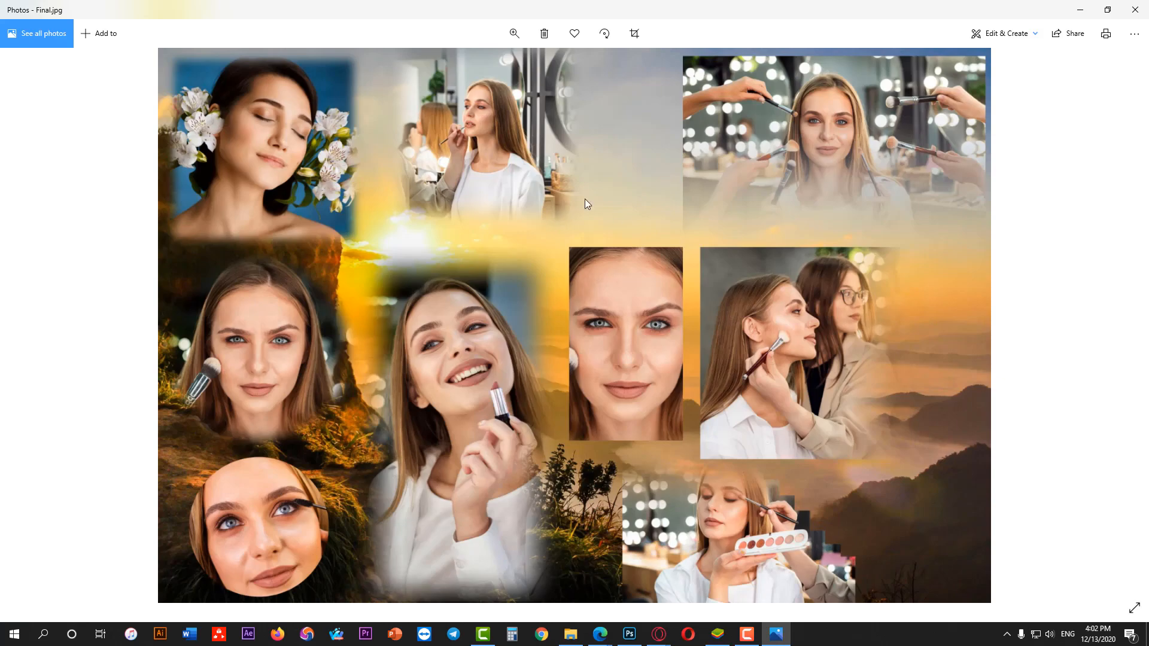
pyautogui.click(241, 110)
pyautogui.click(333, 64)
pyautogui.click(338, 569)
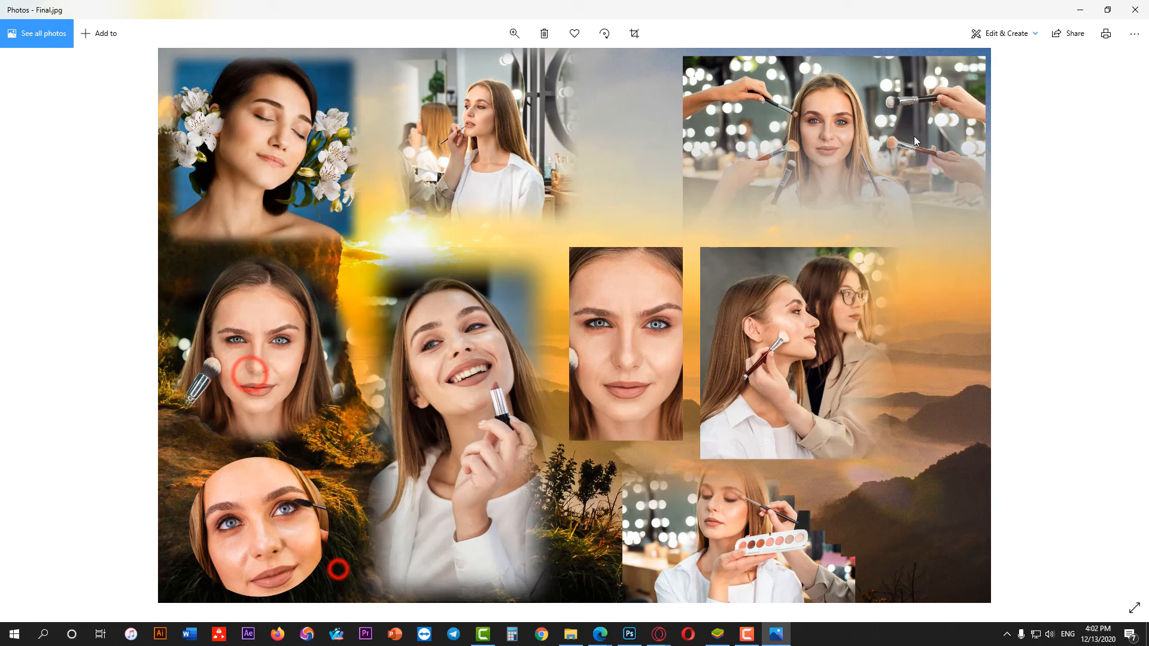
pyautogui.click(1135, 10)
# Look through the portraits and background in folder B's JPG folder, and compare them with the Final image
pyautogui.doubleClick(159, 159)
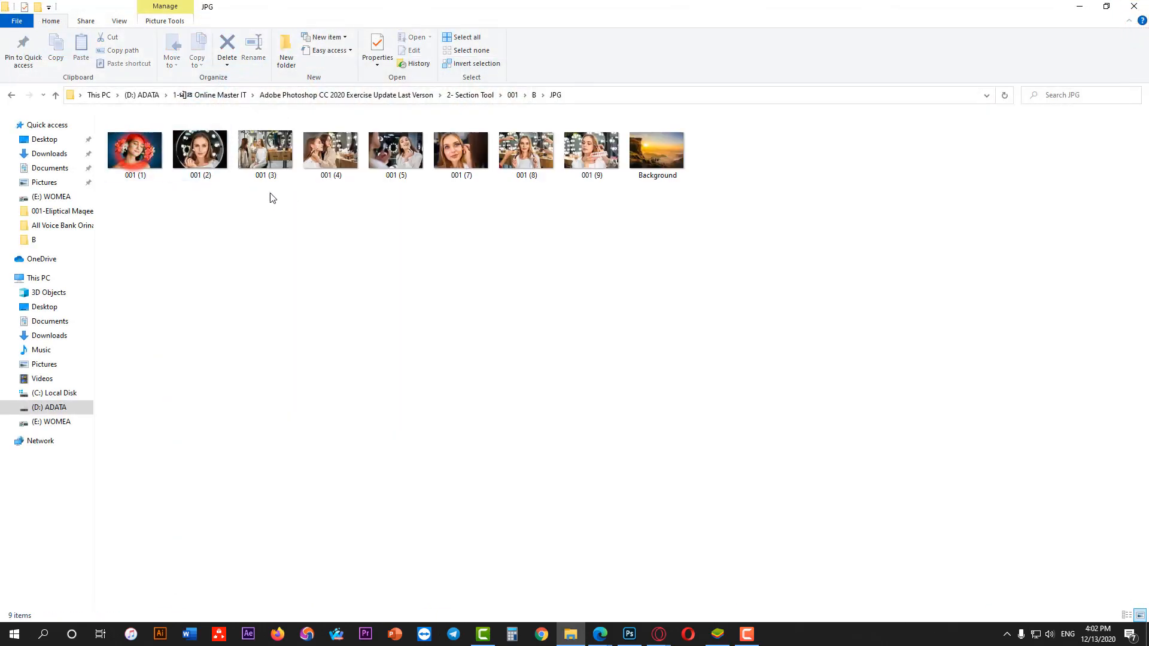
pyautogui.moveTo(136, 190); pyautogui.dragTo(634, 155)
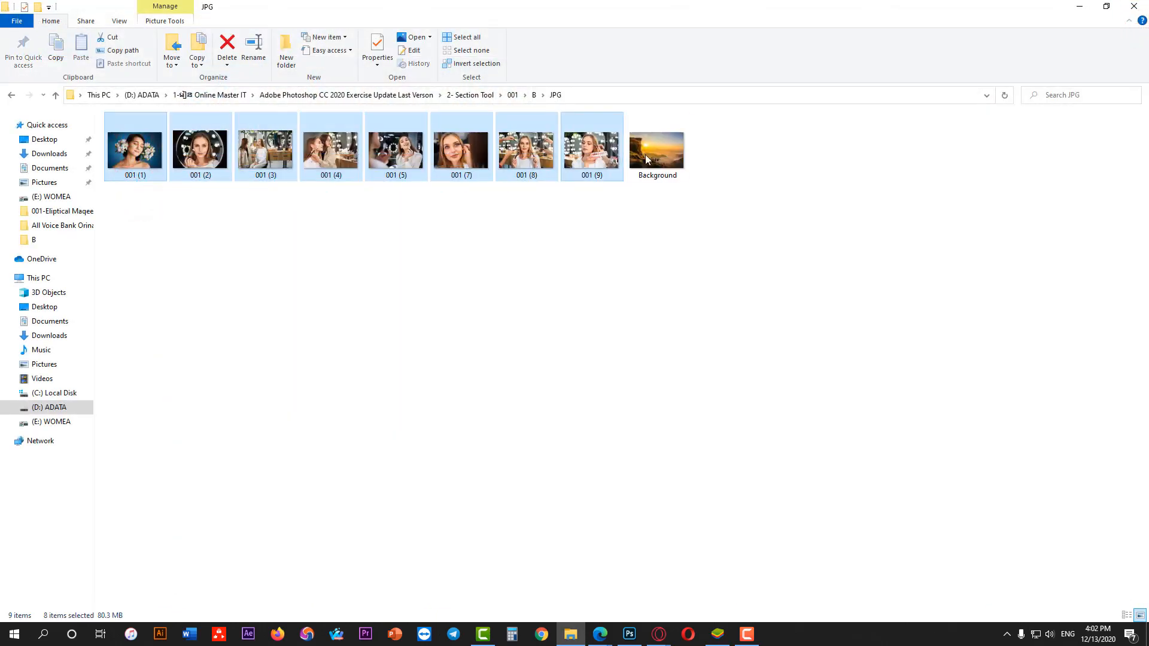
pyautogui.click(682, 151)
pyautogui.click(106, 140)
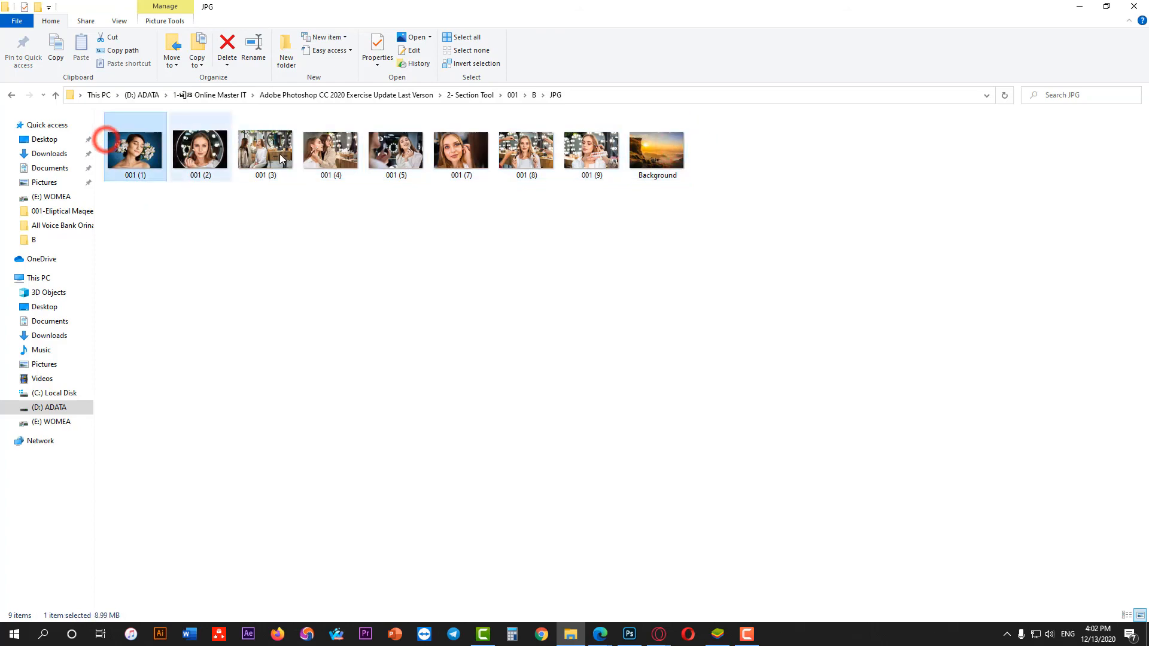
pyautogui.click(279, 153)
pyautogui.click(661, 152)
pyautogui.click(11, 95)
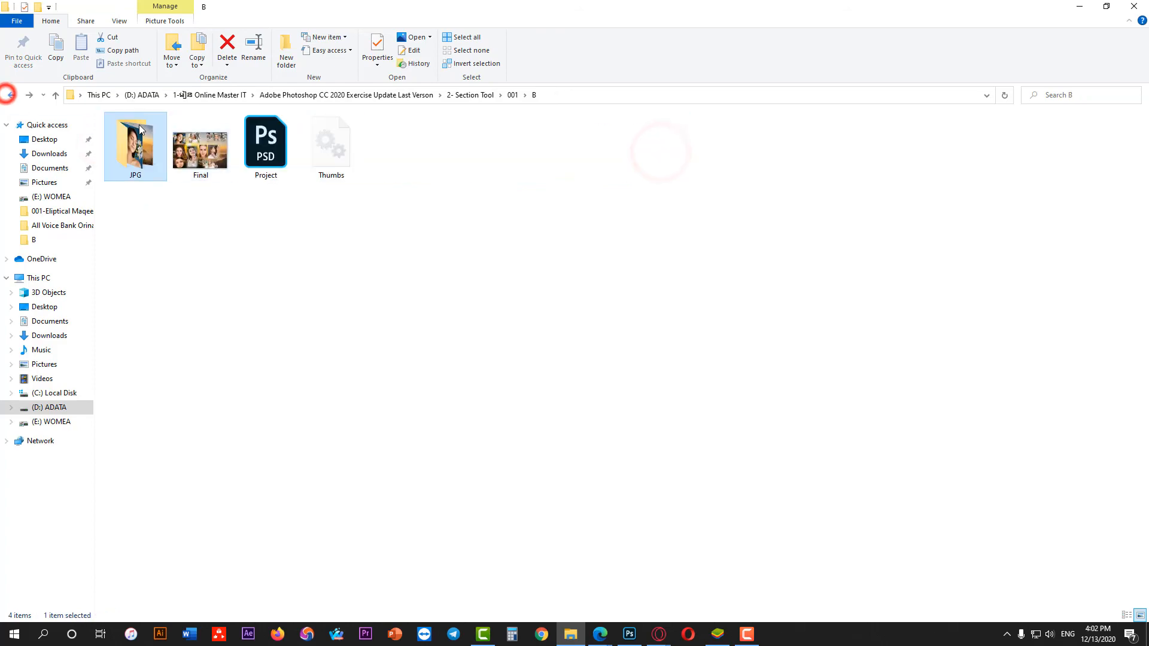
pyautogui.doubleClick(203, 147)
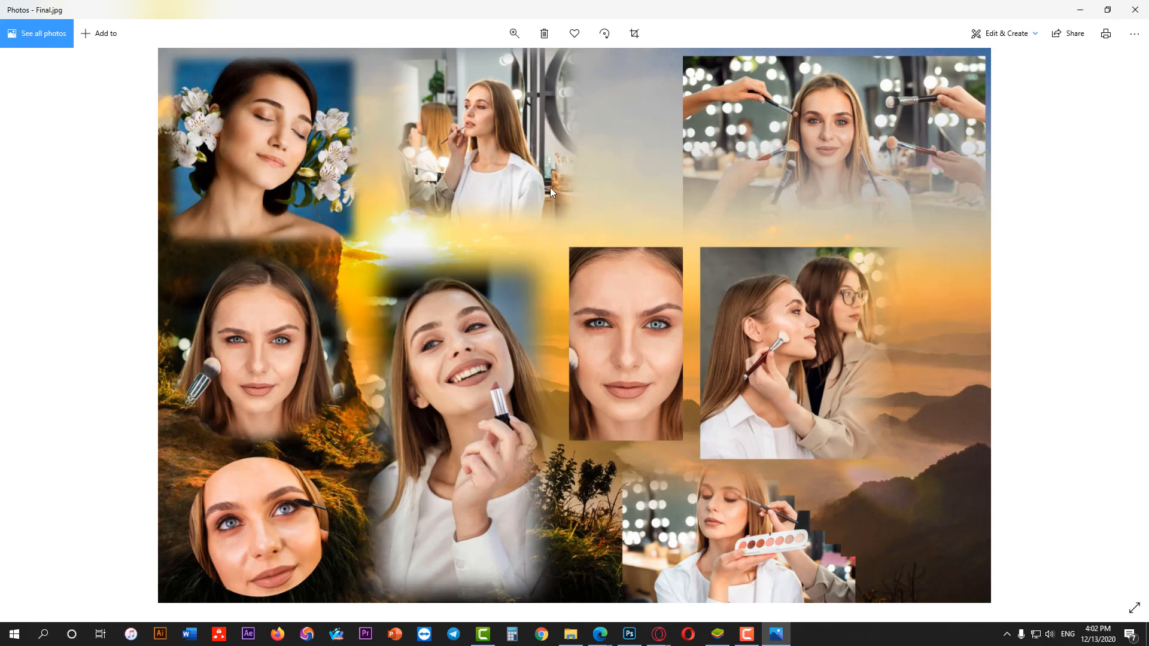
pyautogui.click(1134, 10)
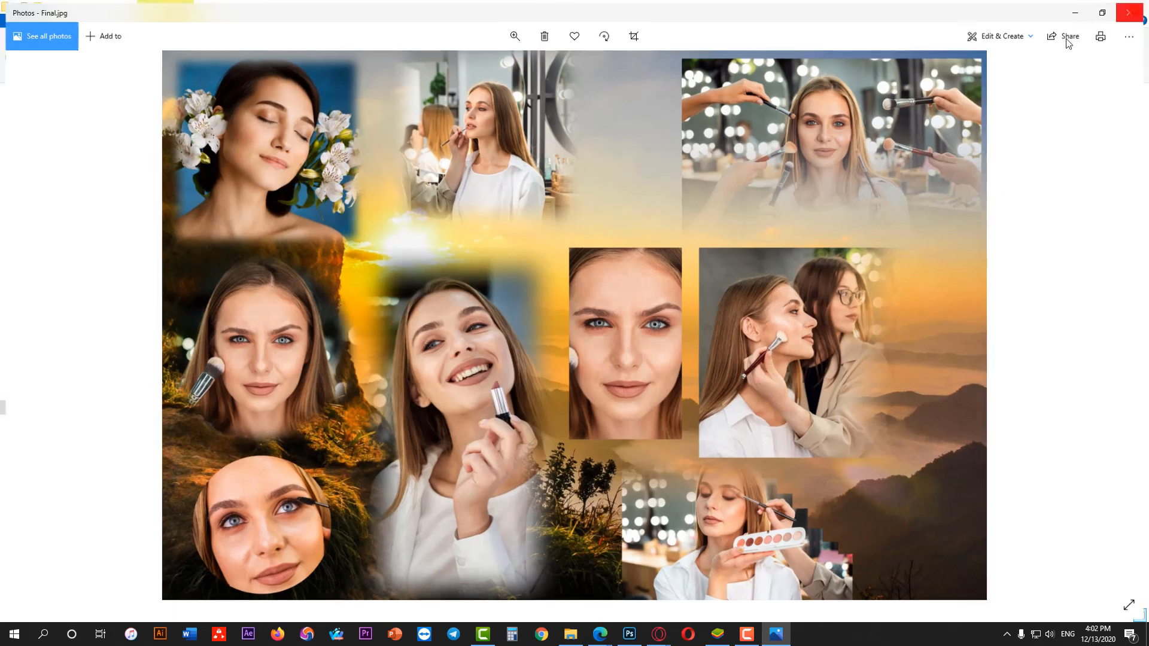
# Open exercise folder C and examine the oval portrait cutouts in its Final image
pyautogui.click(11, 95)
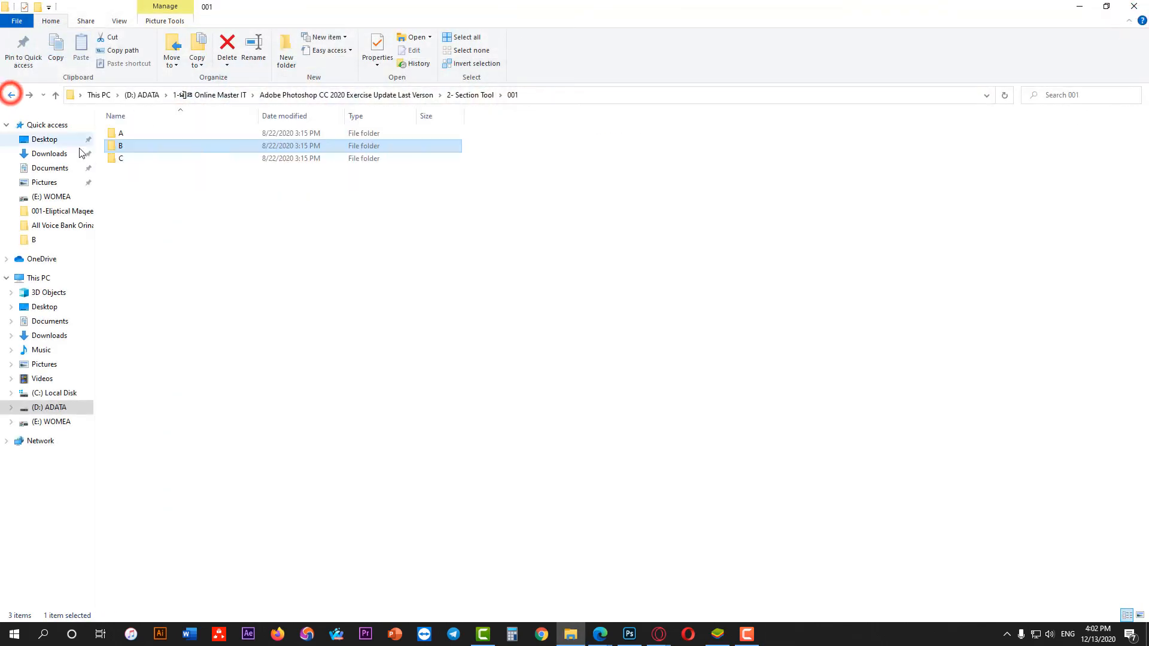
pyautogui.doubleClick(121, 157)
pyautogui.doubleClick(192, 156)
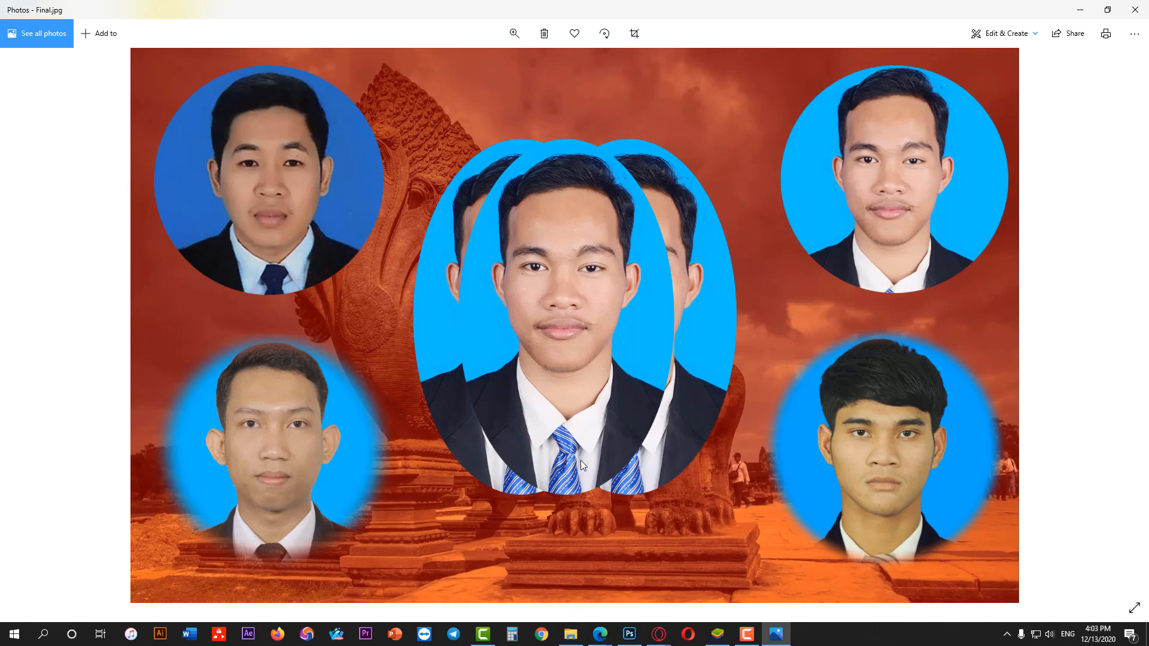
pyautogui.click(1145, 6)
# View the Background photo in folder C's JPG folder, and return to the 2- Section Tool folder
pyautogui.doubleClick(154, 159)
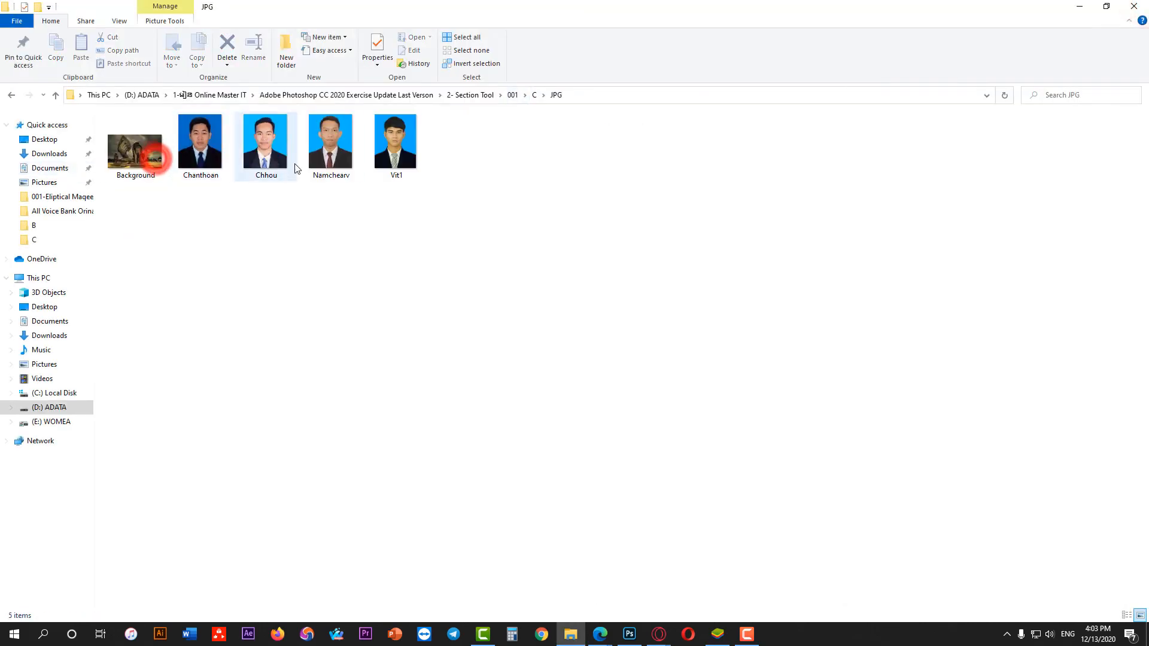
pyautogui.doubleClick(125, 145)
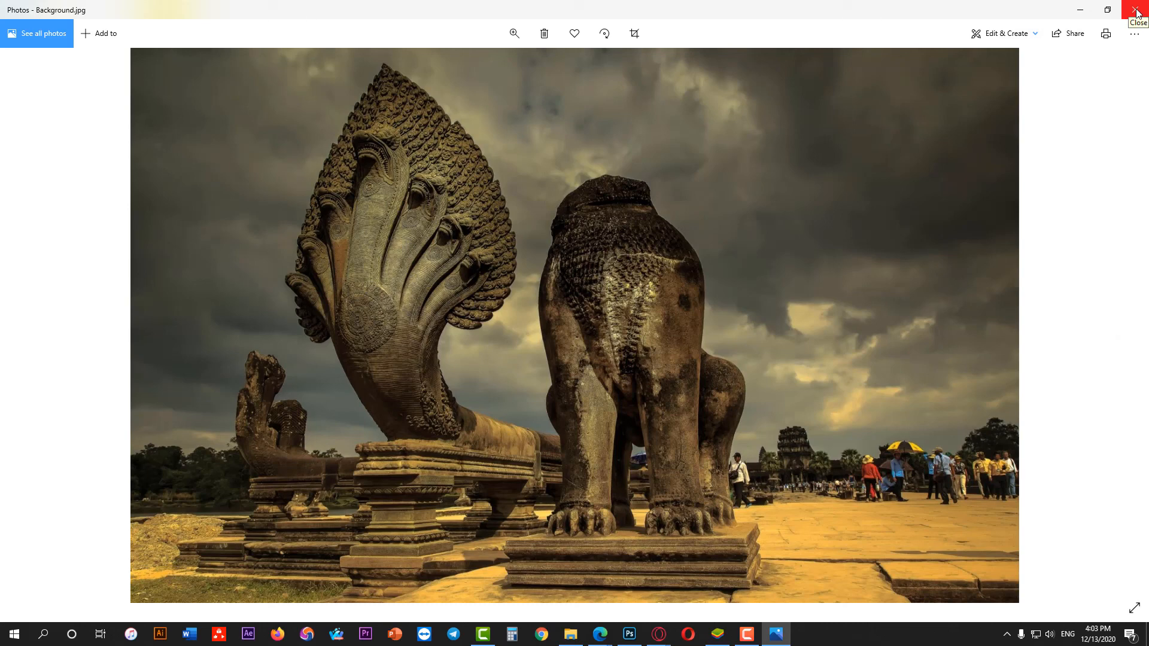
pyautogui.click(1137, 14)
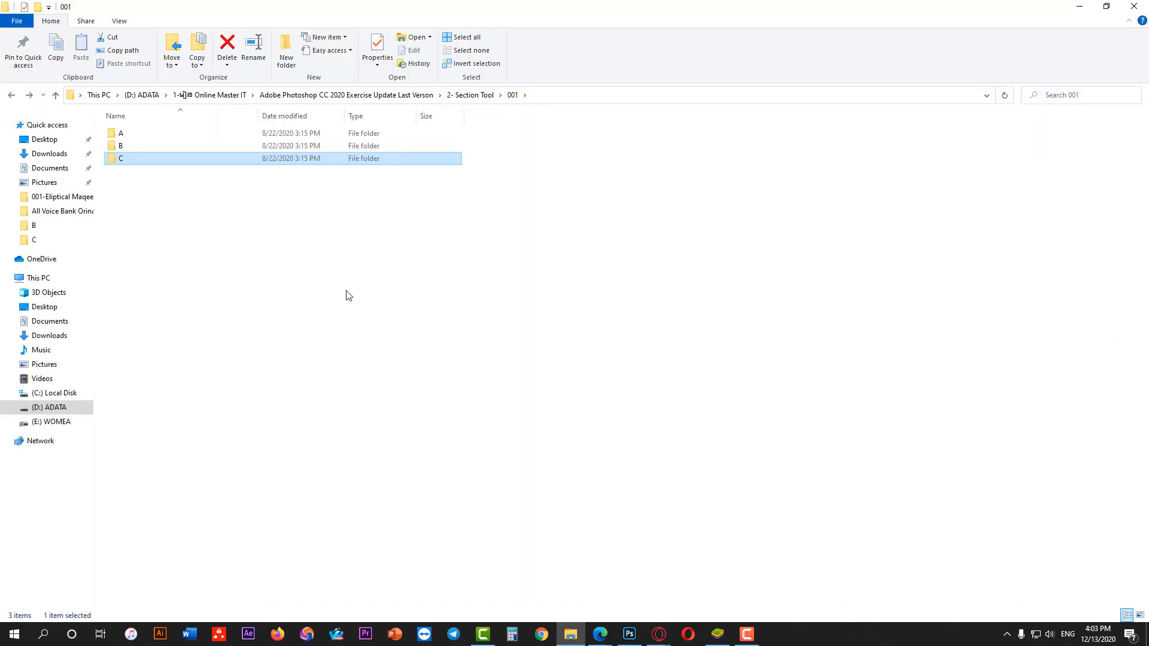
pyautogui.click(10, 96)
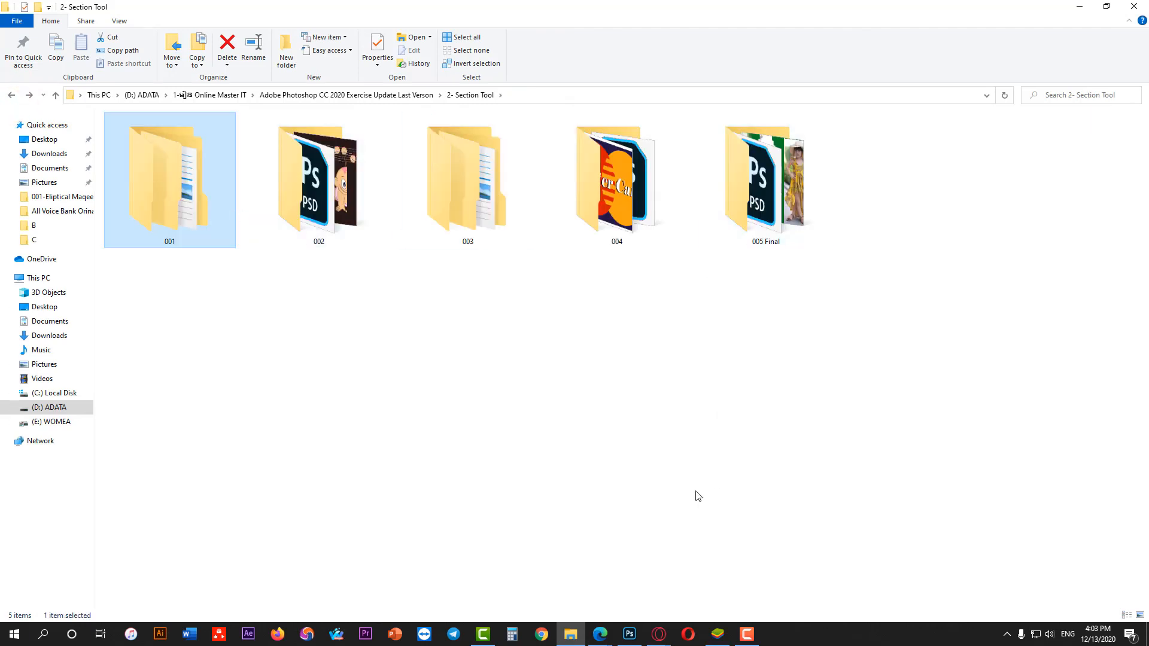